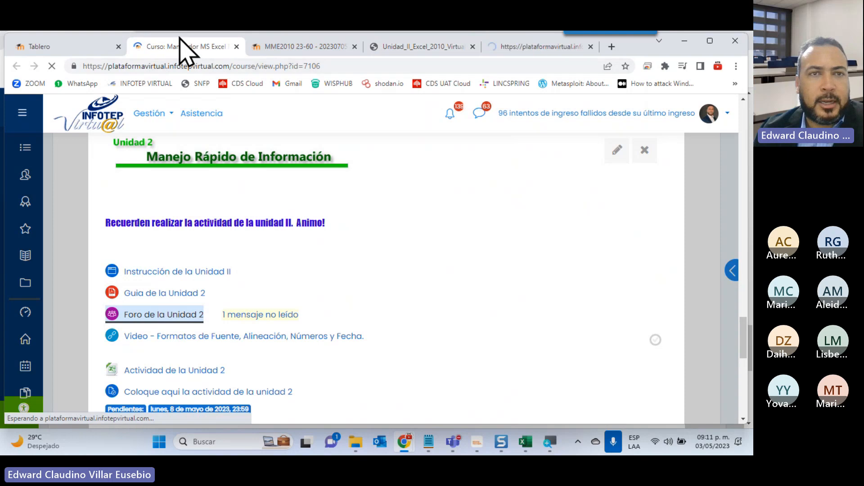
Examine the Foro de la Unidad 2 page, including its discussion prompt and the list of discussions.
{"action": "left_click", "coordinate": [514, 44]}
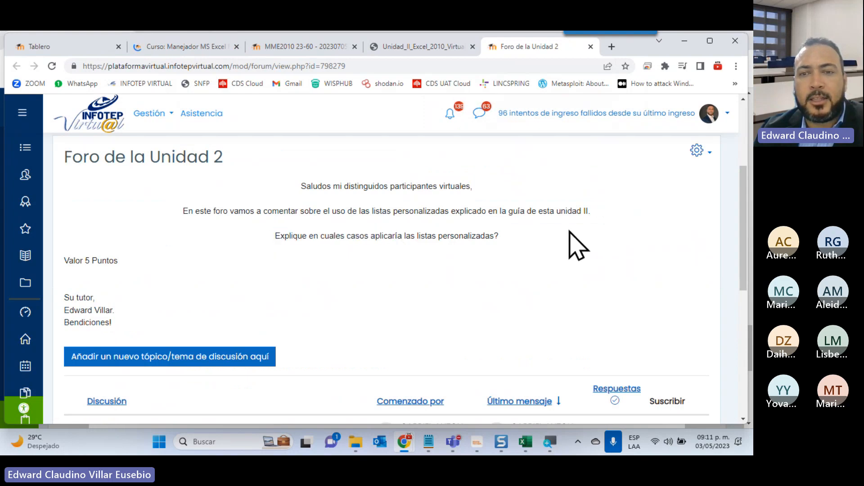
{"action": "scroll", "coordinate": [570, 245], "scroll_direction": "down", "scroll_amount": 3}
{"action": "scroll", "coordinate": [521, 257], "scroll_direction": "down", "scroll_amount": 2}
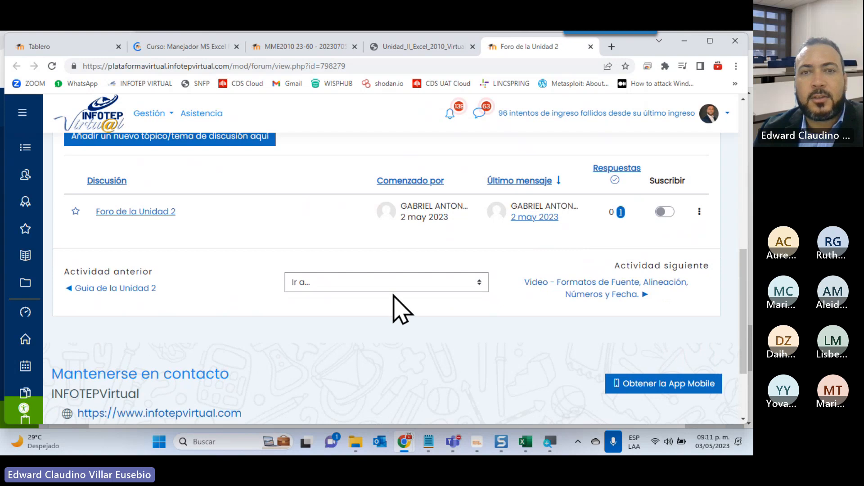
{"action": "scroll", "coordinate": [400, 306], "scroll_direction": "up", "scroll_amount": 3}
{"action": "scroll", "coordinate": [401, 314], "scroll_direction": "up", "scroll_amount": 5}
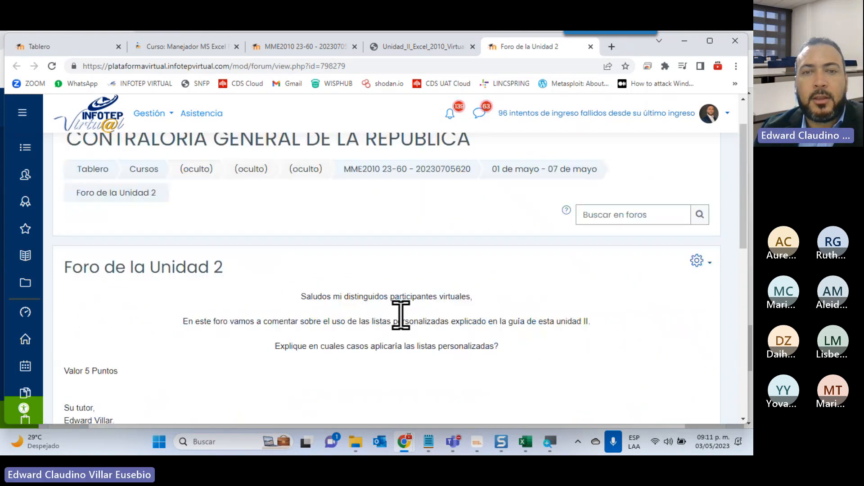
{"action": "scroll", "coordinate": [414, 315], "scroll_direction": "down", "scroll_amount": 3}
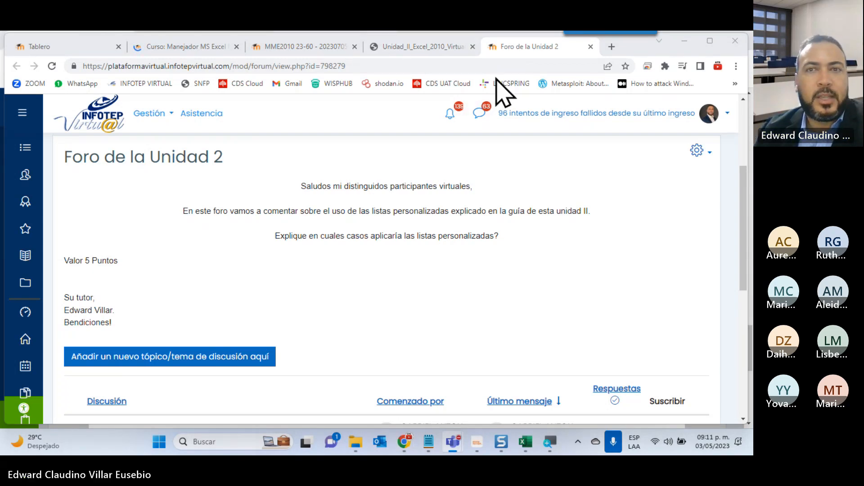
View the course's "Video - Formatos de Fuente, Alineación, Números y Fecha" in a separate tab, skip the advertisement, and close it.
{"action": "left_click", "coordinate": [186, 48]}
{"action": "scroll", "coordinate": [277, 205], "scroll_direction": "down", "scroll_amount": 3}
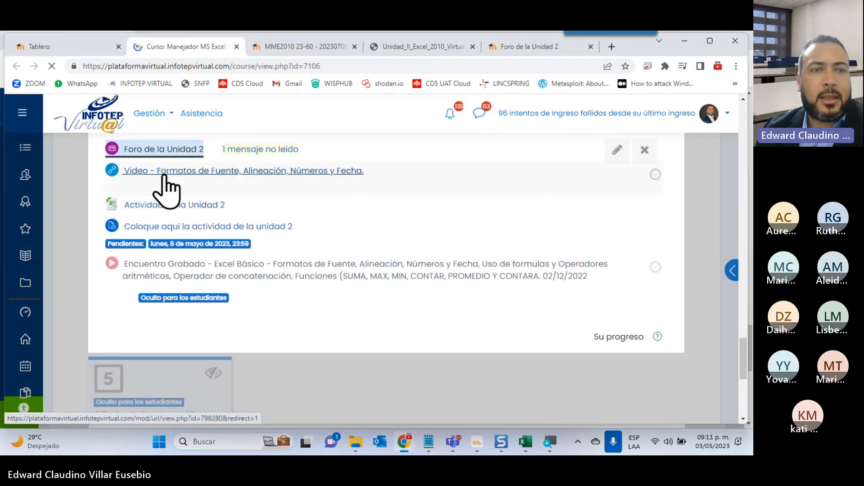
{"action": "right_click", "coordinate": [255, 173]}
{"action": "left_click", "coordinate": [284, 187]}
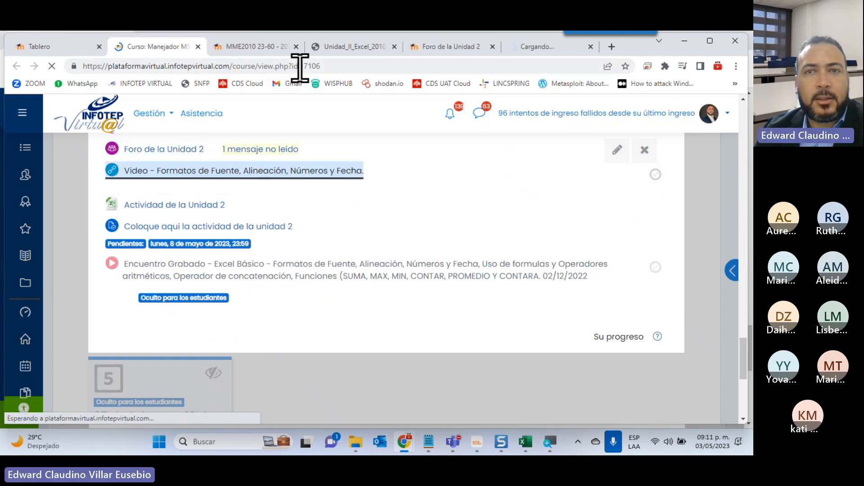
{"action": "left_click", "coordinate": [521, 46]}
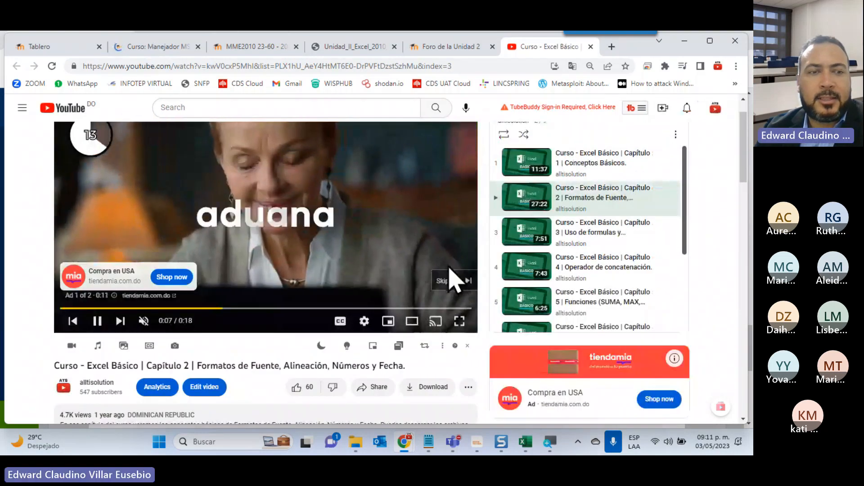
{"action": "left_click", "coordinate": [447, 283]}
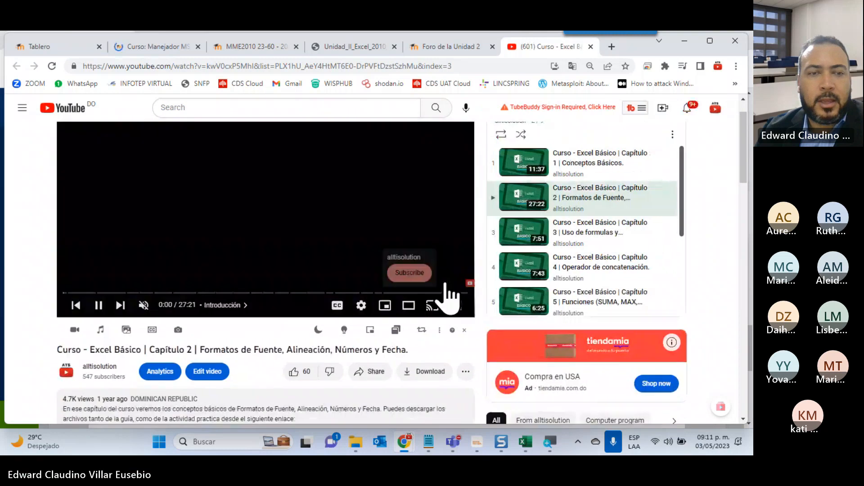
{"action": "scroll", "coordinate": [183, 351], "scroll_direction": "down", "scroll_amount": 4}
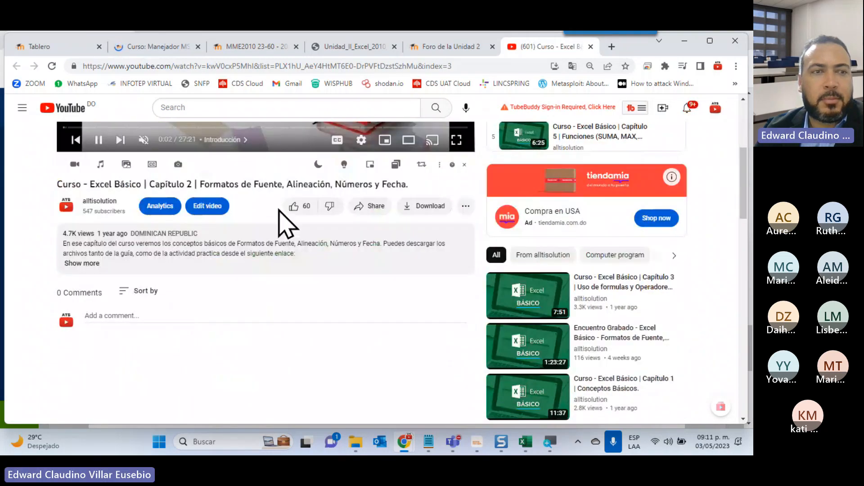
{"action": "left_click", "coordinate": [590, 46]}
Download the Actividad de la Unidad 2 workbook from the course page and open it in Excel.
{"action": "left_click", "coordinate": [153, 47]}
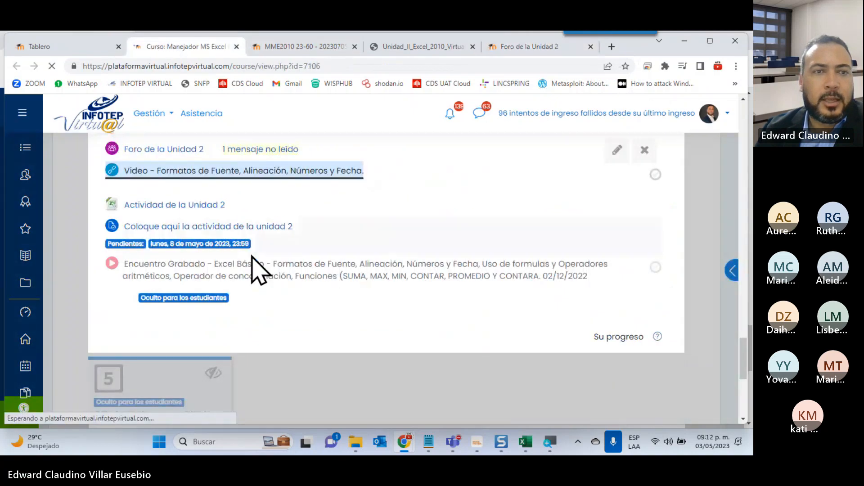
{"action": "left_click", "coordinate": [136, 206]}
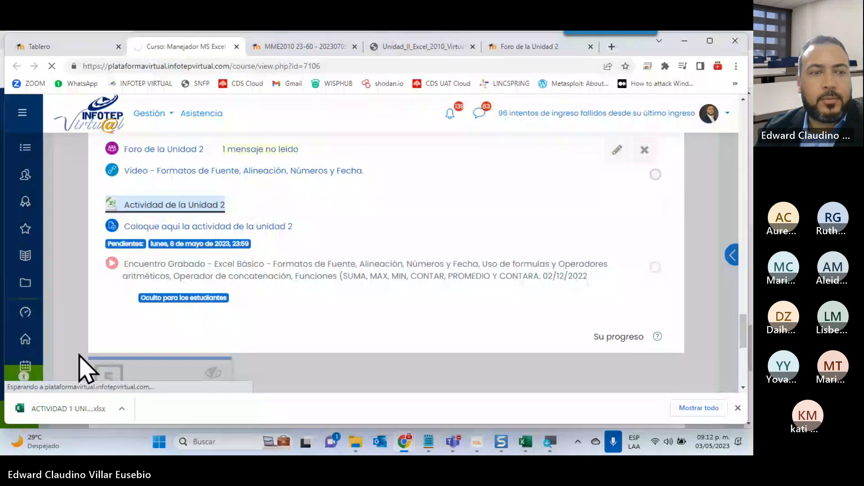
{"action": "left_click", "coordinate": [72, 409]}
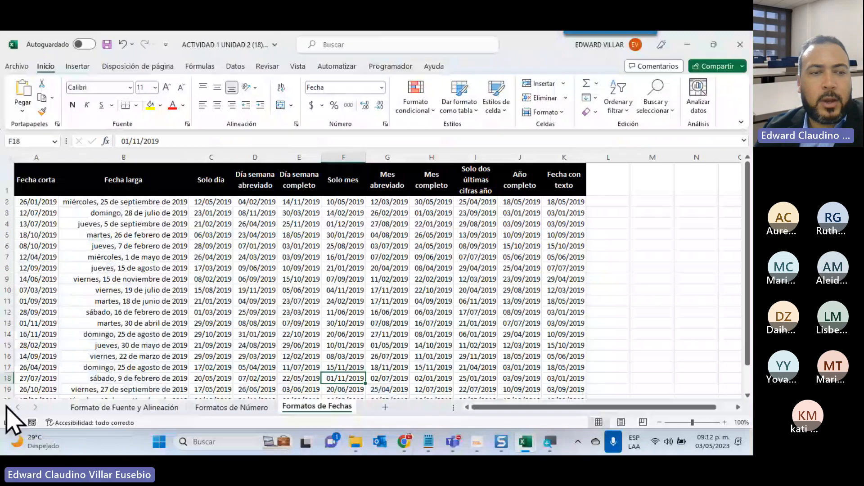
Look through the font and alignment, number and date format worksheets, and view the available number formats.
{"action": "left_click", "coordinate": [97, 407]}
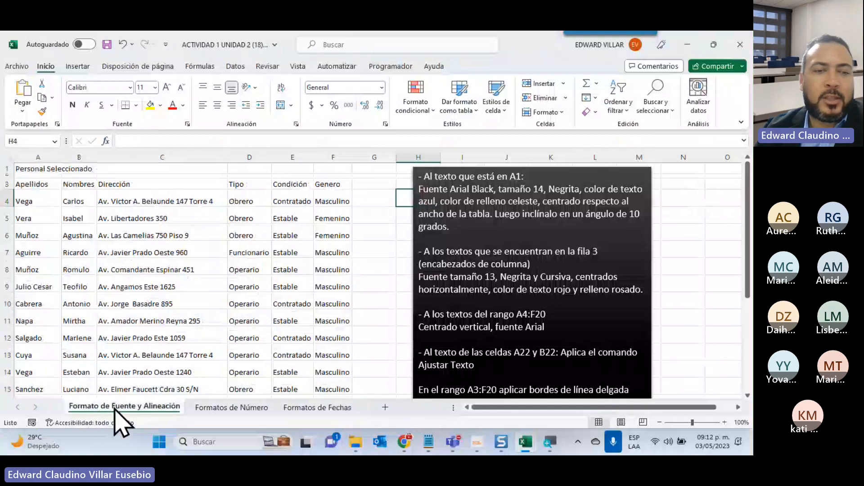
{"action": "left_click", "coordinate": [238, 408]}
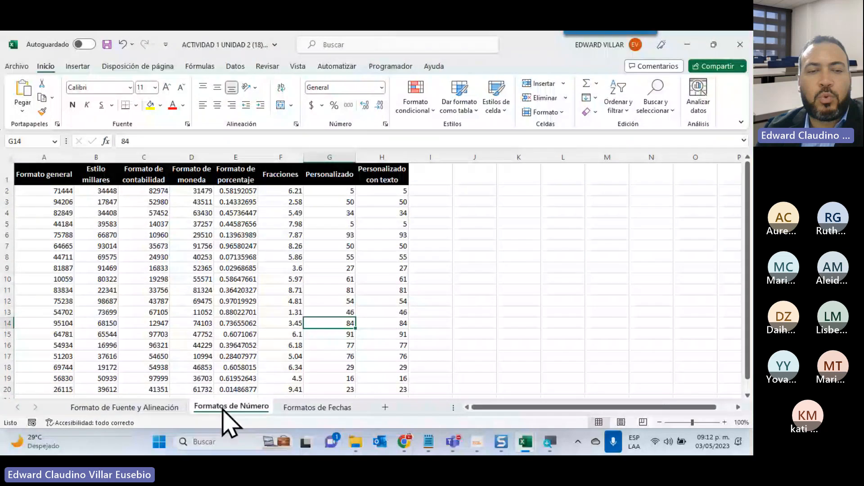
{"action": "left_click", "coordinate": [313, 413]}
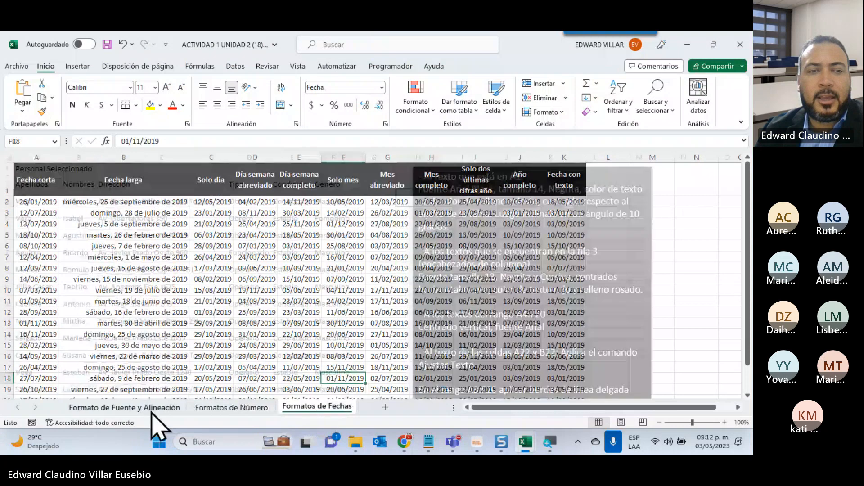
{"action": "left_click", "coordinate": [152, 409]}
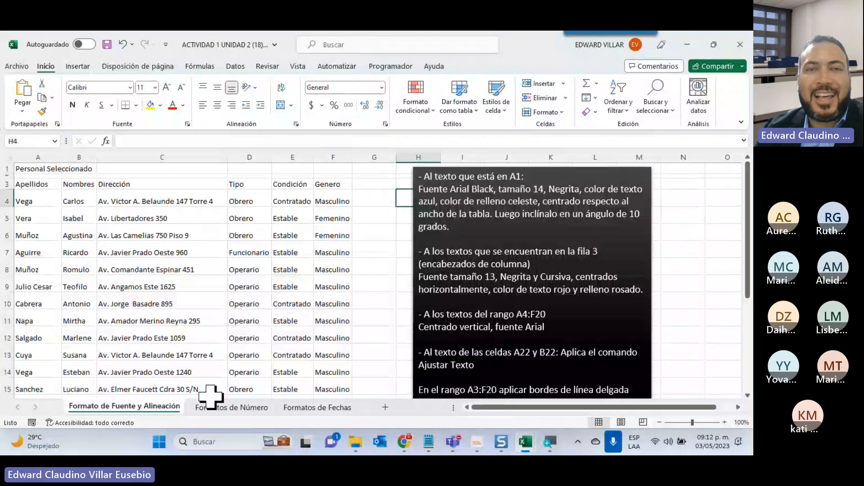
{"action": "left_click", "coordinate": [382, 87]}
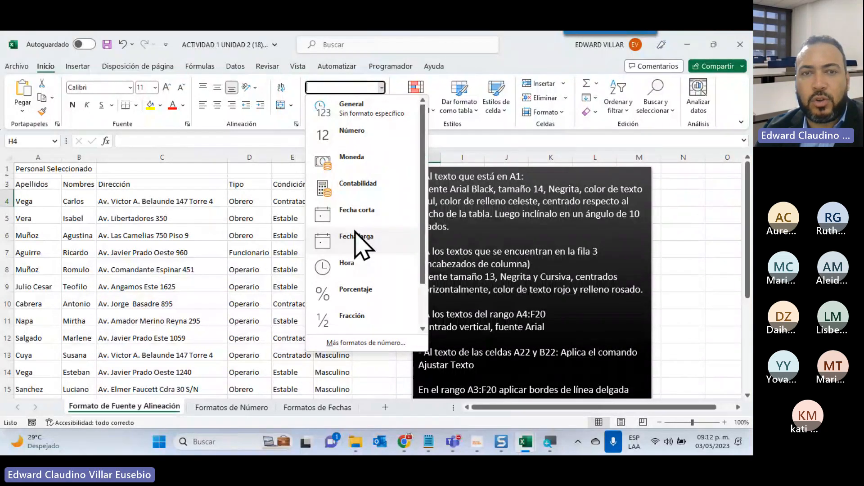
{"action": "left_click", "coordinate": [178, 265]}
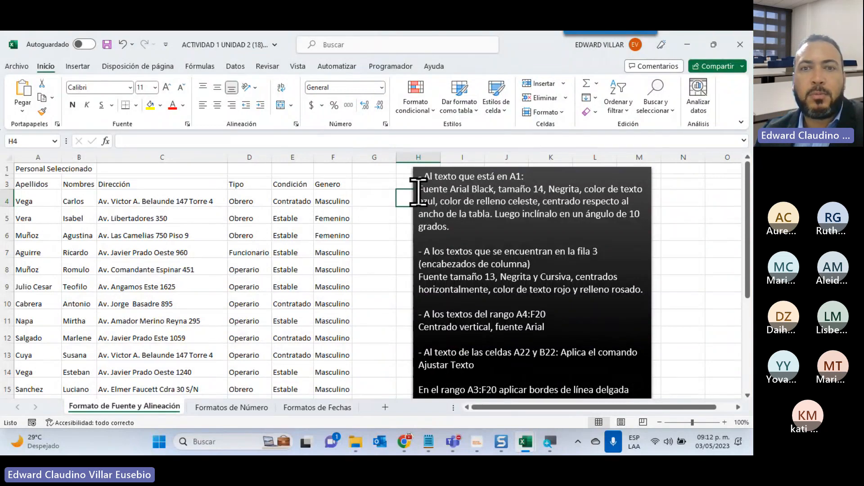
Read the formatting instructions for cell A1 in the text box, highlighting the full requirement and the Arial Black font.
{"action": "left_click_drag", "start_coordinate": [419, 189], "coordinate": [575, 215]}
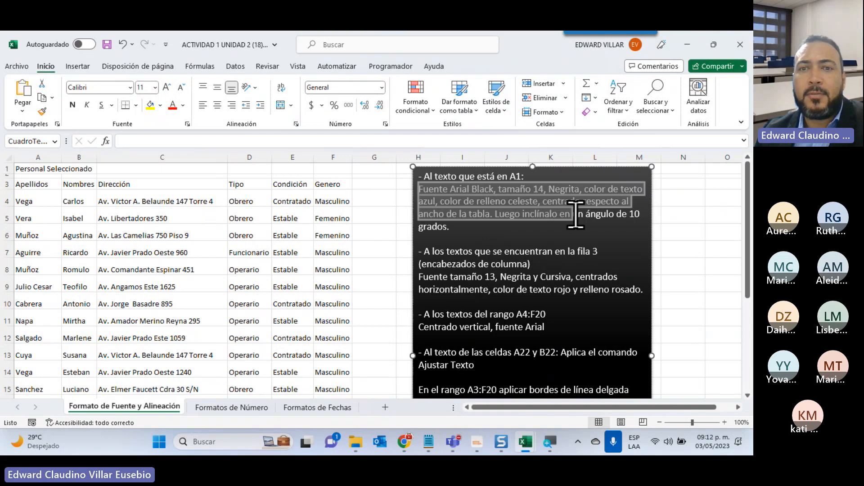
{"action": "left_click_drag", "start_coordinate": [575, 215], "coordinate": [540, 228]}
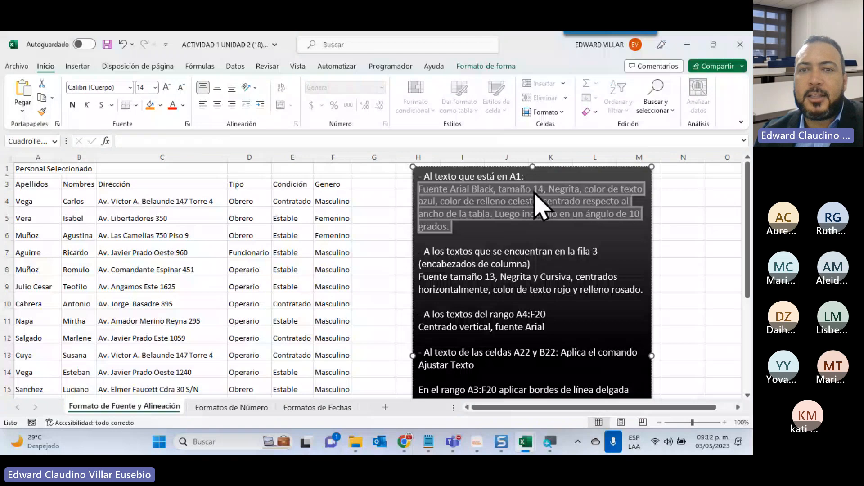
{"action": "left_click_drag", "start_coordinate": [419, 189], "coordinate": [482, 189]}
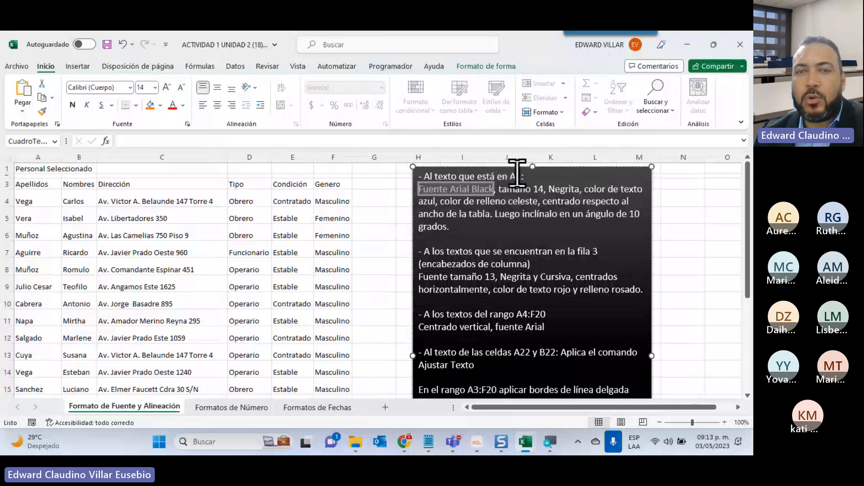
Set the font of the "Personal Seleccionado" title in cell A1 to Arial Black.
{"action": "left_click", "coordinate": [35, 170]}
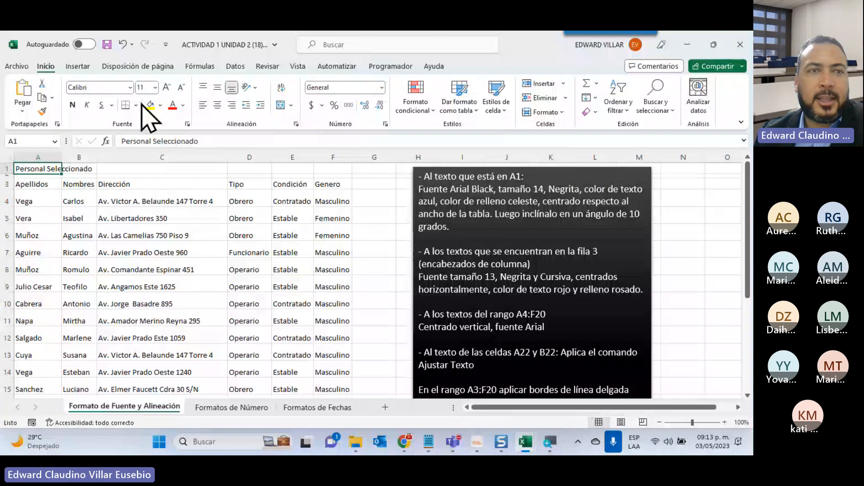
{"action": "left_click", "coordinate": [130, 87]}
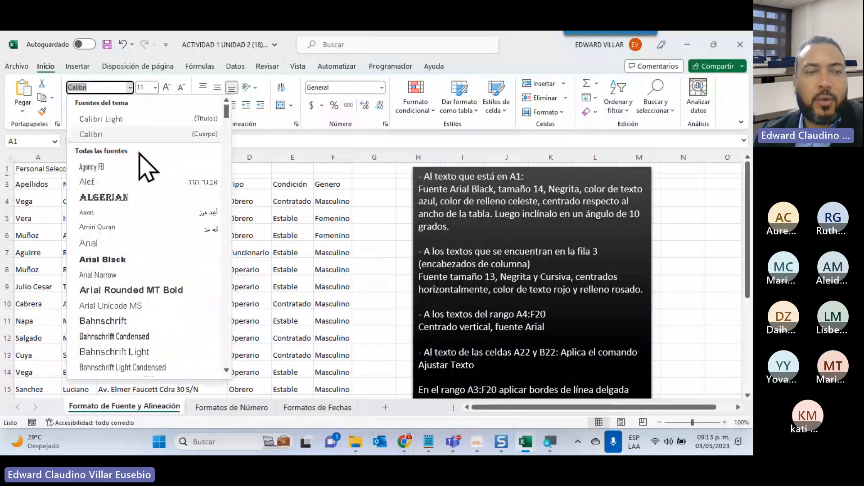
{"action": "scroll", "coordinate": [135, 248], "scroll_direction": "down", "scroll_amount": 2}
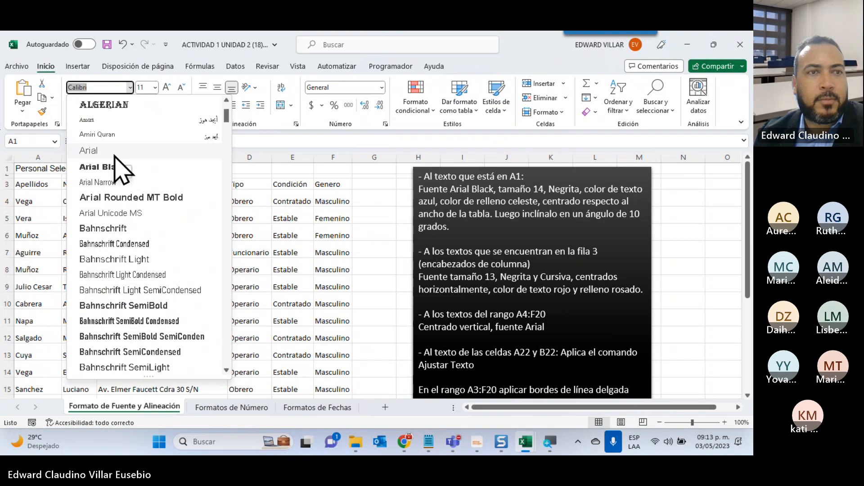
{"action": "scroll", "coordinate": [114, 165], "scroll_direction": "up", "scroll_amount": 1}
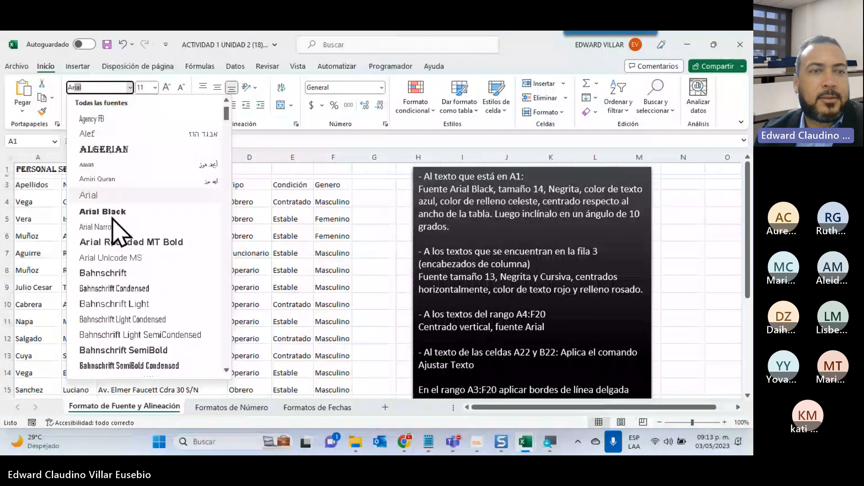
{"action": "left_click", "coordinate": [112, 214]}
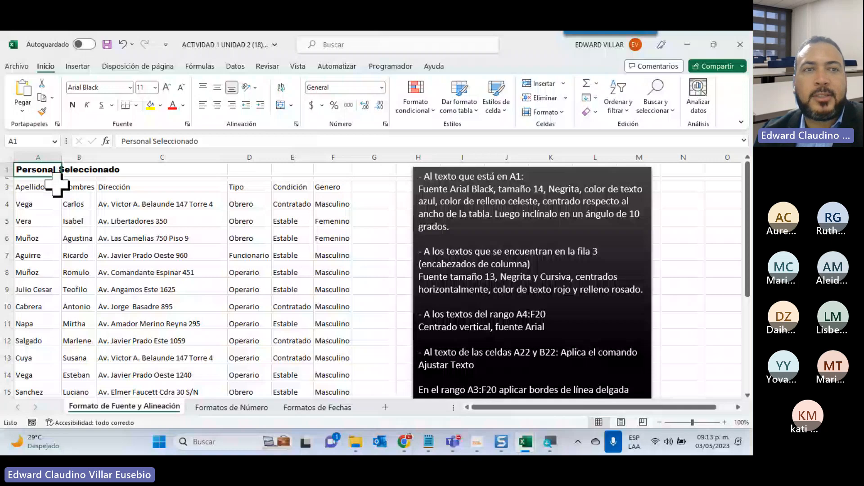
Try a custom font size of 15 on the title in cell A1.
{"action": "left_click", "coordinate": [155, 87]}
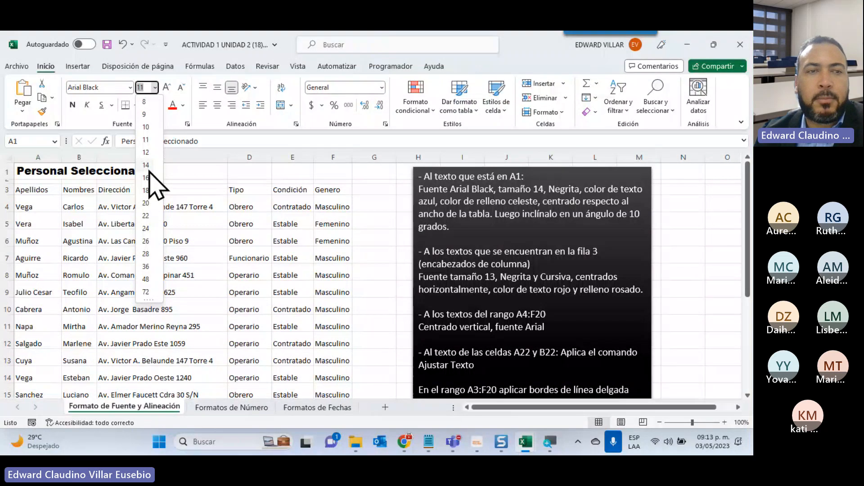
{"action": "type", "text": "1"}
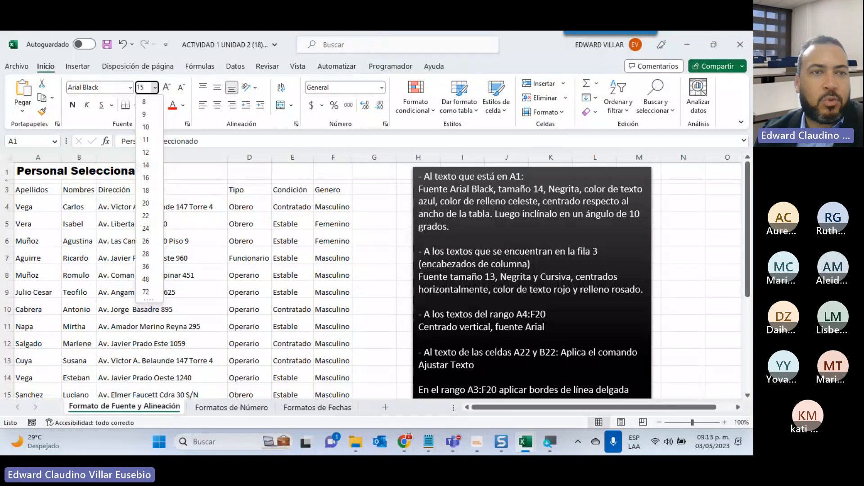
{"action": "type", "text": "5"}
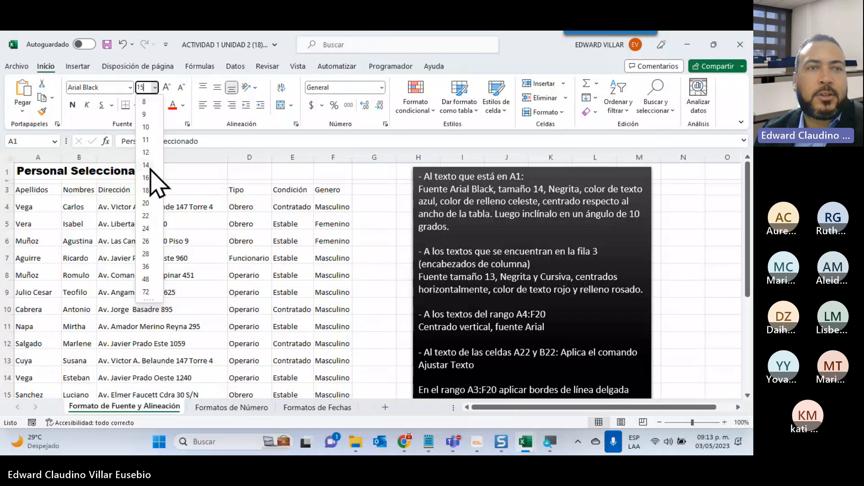
{"action": "key", "text": "Return"}
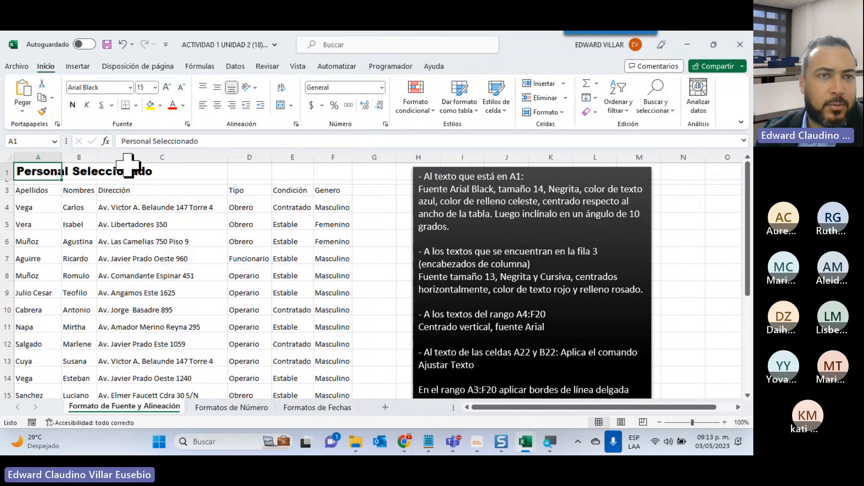
Set the title in cell A1 to font size 14 and make it bold.
{"action": "left_click", "coordinate": [156, 88]}
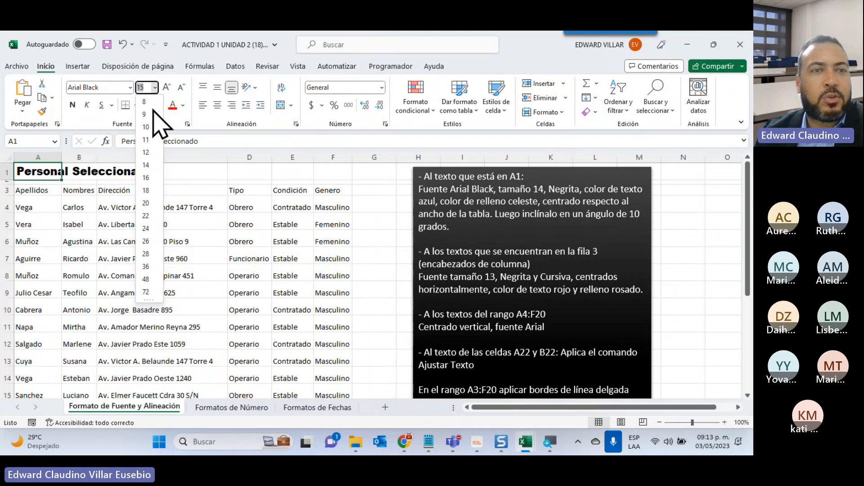
{"action": "left_click", "coordinate": [151, 165]}
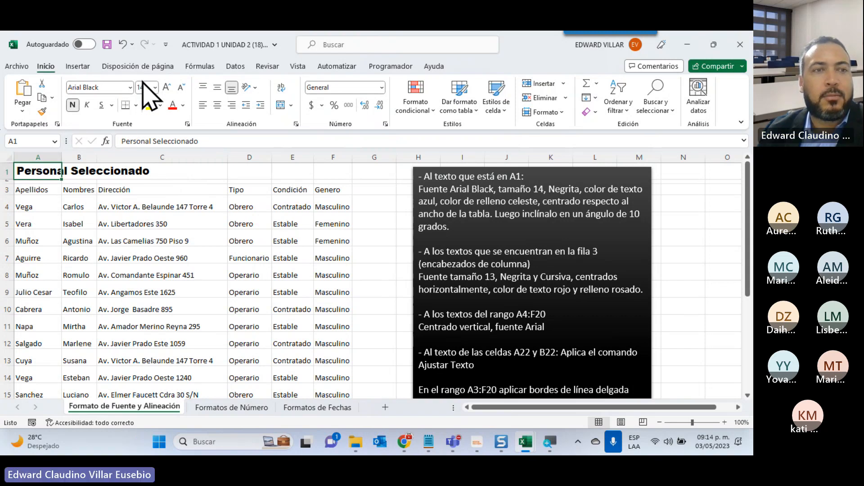
{"action": "left_click", "coordinate": [134, 192]}
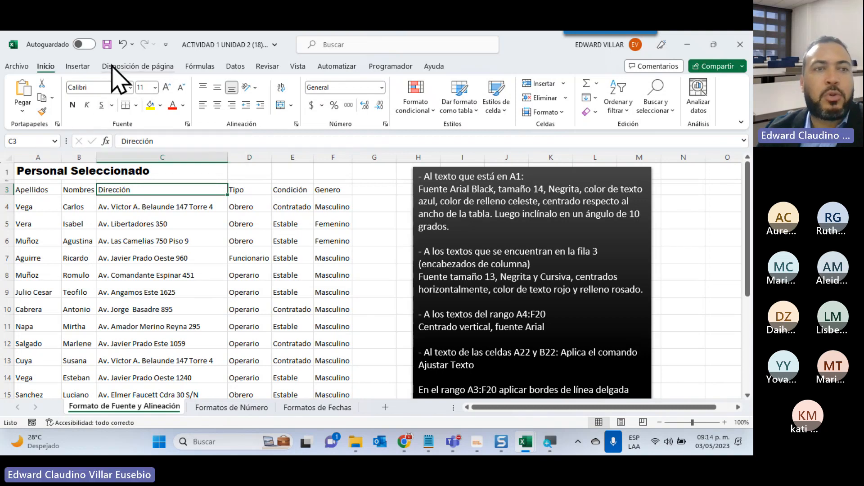
Color the "Personal Seleccionado" title in A1 standard blue and give its cell a light blue theme fill.
{"action": "left_click", "coordinate": [29, 172]}
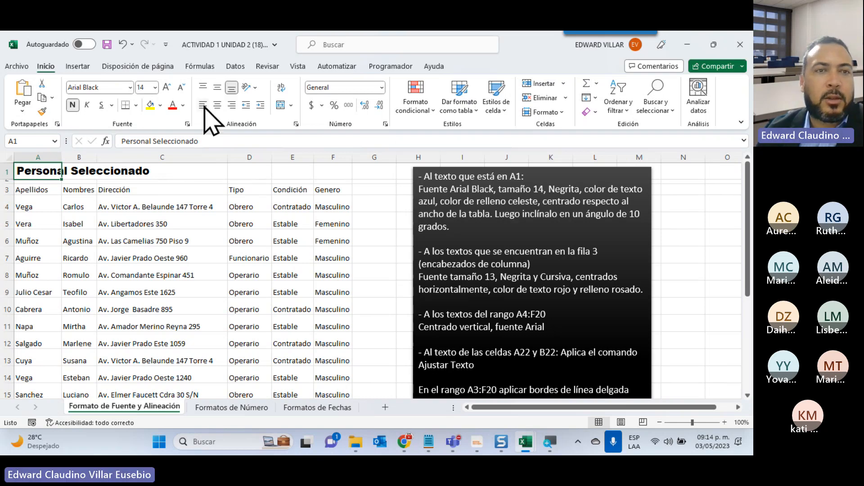
{"action": "left_click", "coordinate": [183, 106]}
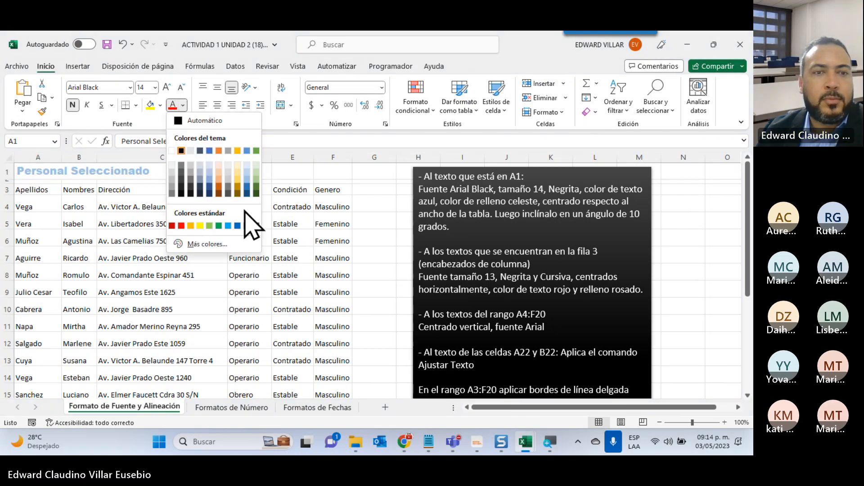
{"action": "left_click", "coordinate": [237, 226]}
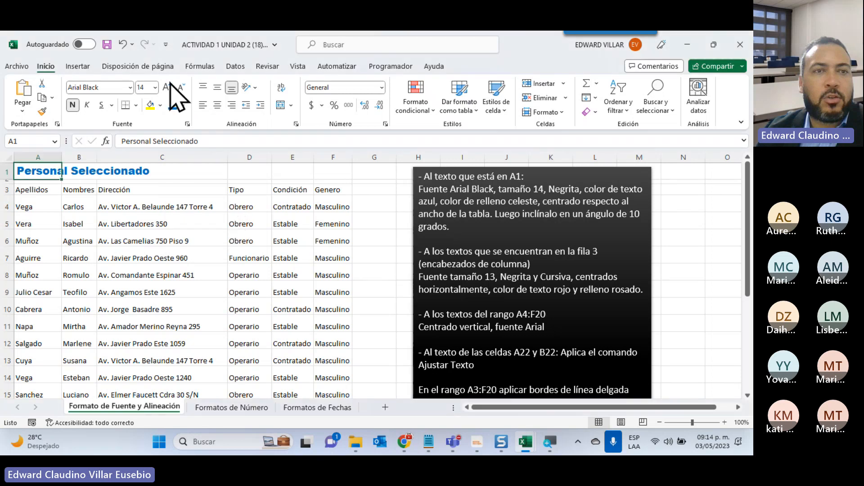
{"action": "left_click", "coordinate": [161, 106]}
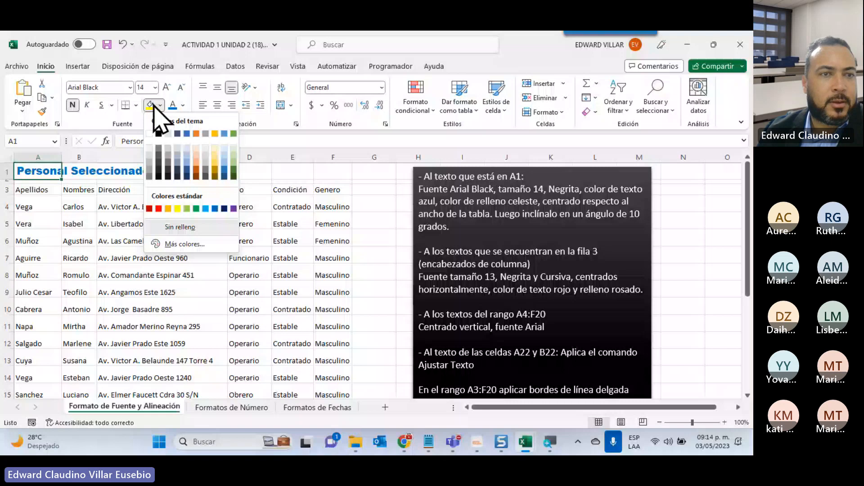
{"action": "left_click", "coordinate": [186, 156]}
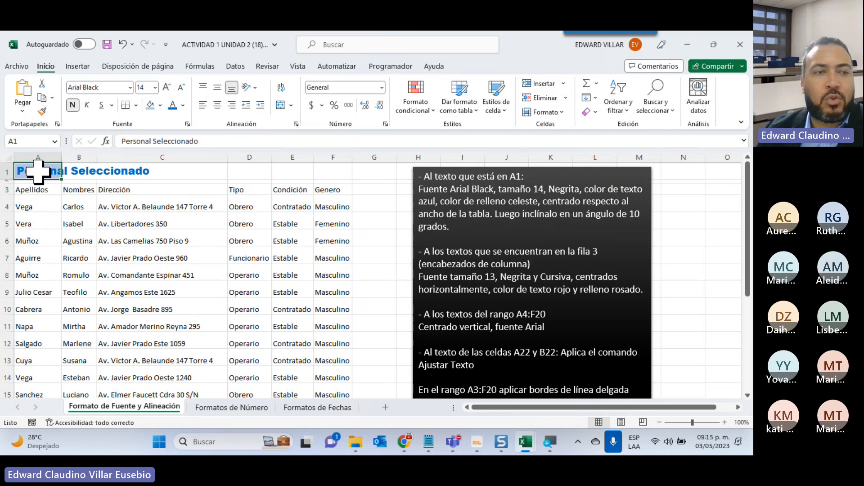
Center the title across the table's width by merging and centering A1:F1.
{"action": "left_click", "coordinate": [218, 105]}
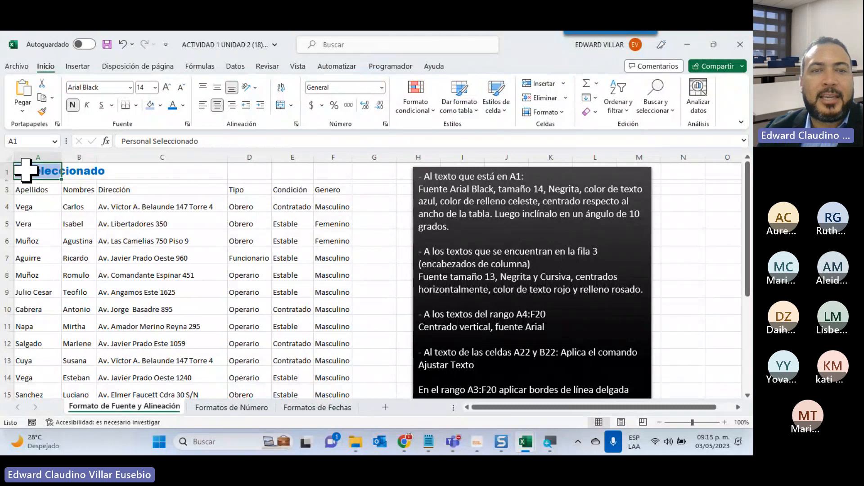
{"action": "left_click_drag", "start_coordinate": [26, 170], "coordinate": [320, 173]}
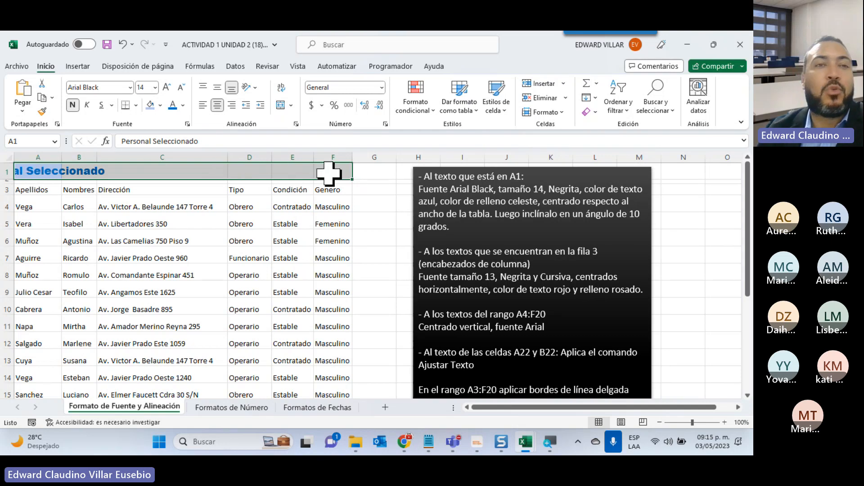
{"action": "left_click", "coordinate": [280, 106]}
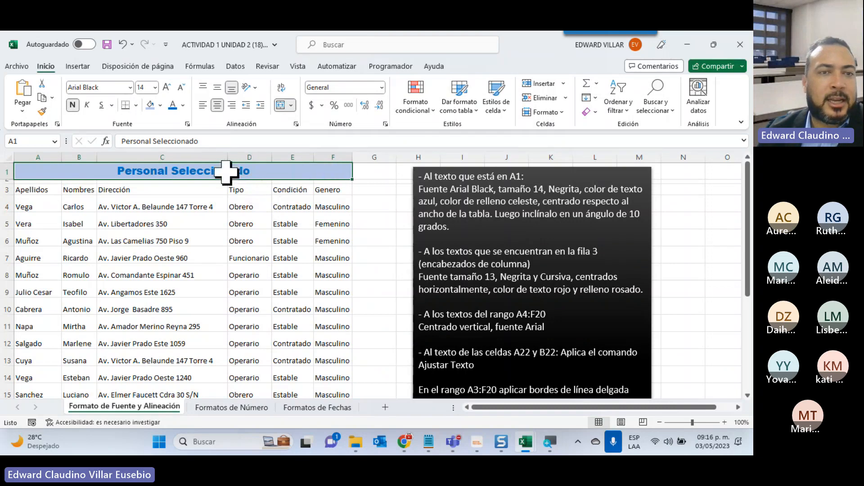
{"action": "left_click", "coordinate": [140, 202]}
{"action": "left_click", "coordinate": [257, 173]}
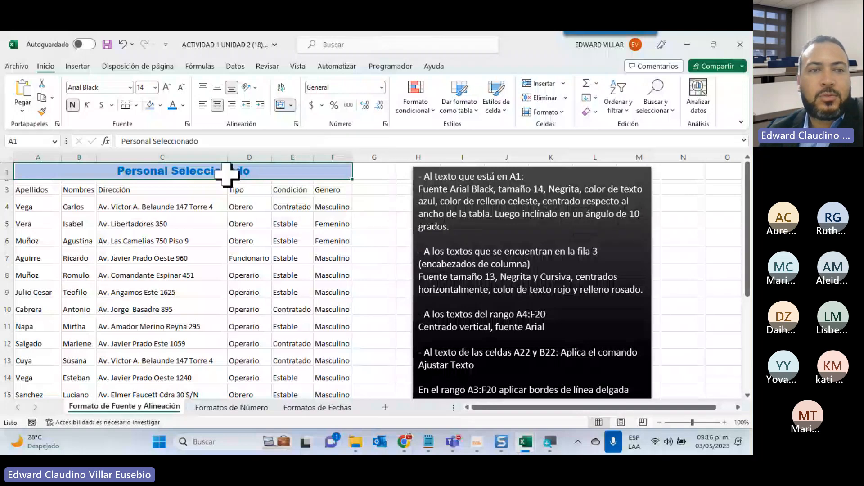
Rotate the title text in A1 to 10 degrees and increase row 1's height to fit the slanted text.
{"action": "right_click", "coordinate": [115, 175]}
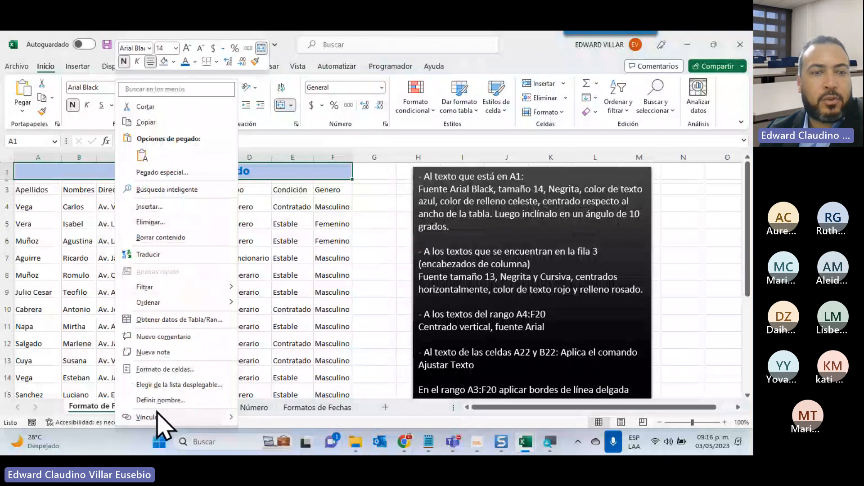
{"action": "left_click", "coordinate": [163, 369]}
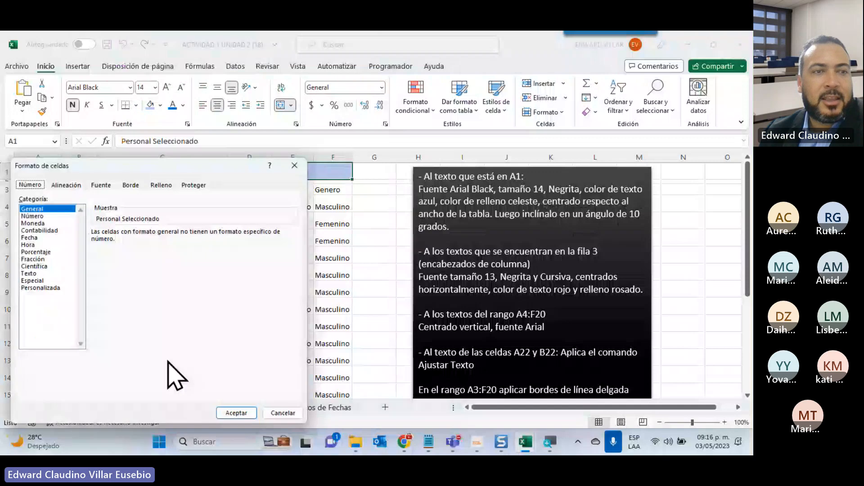
{"action": "left_click_drag", "start_coordinate": [213, 166], "coordinate": [518, 84]}
{"action": "left_click", "coordinate": [372, 103]}
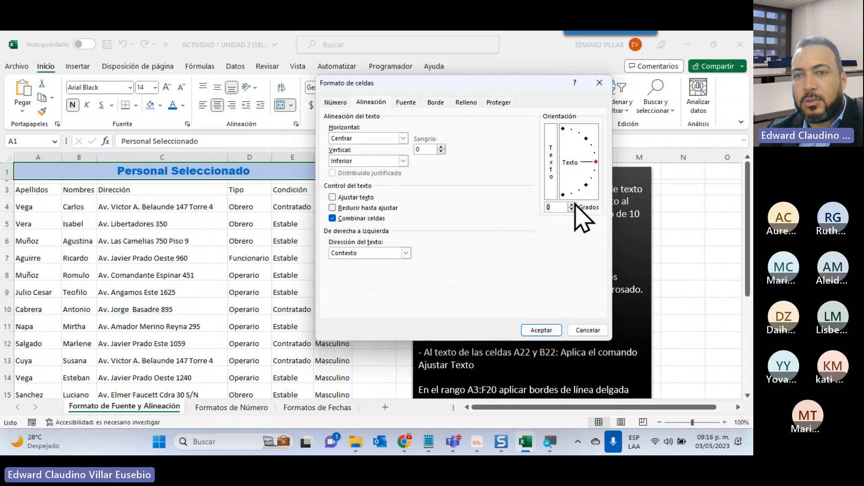
{"action": "type", "text": "10"}
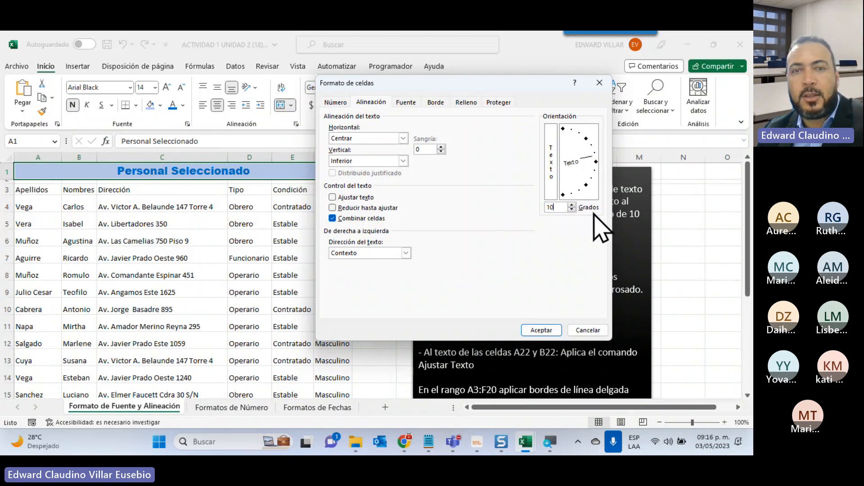
{"action": "left_click", "coordinate": [548, 330]}
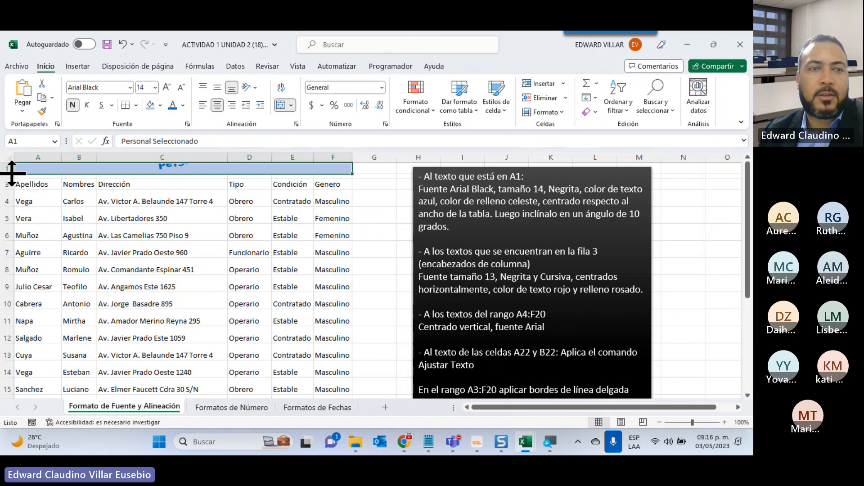
{"action": "left_click_drag", "start_coordinate": [5, 175], "coordinate": [6, 197]}
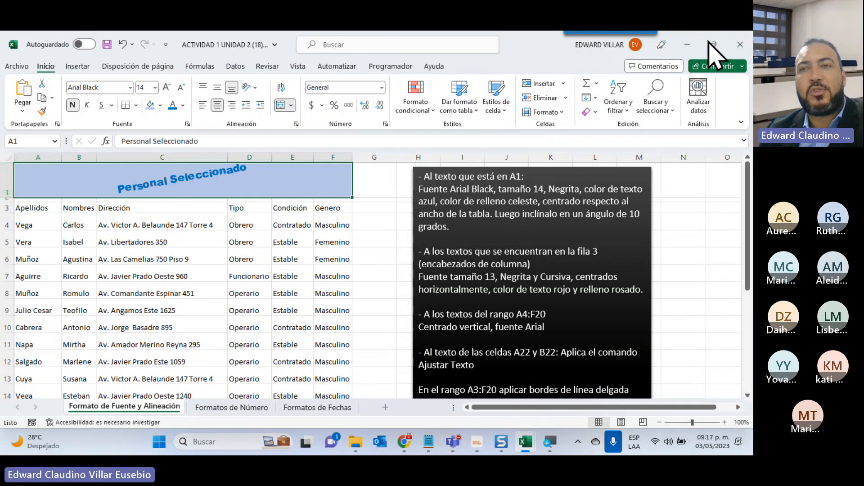
Switch to the course page in the browser to view the Unit 2 activity links, and return to the ACTIVIDAD 1 UNIDAD 2 workbook.
{"action": "left_click", "coordinate": [687, 45]}
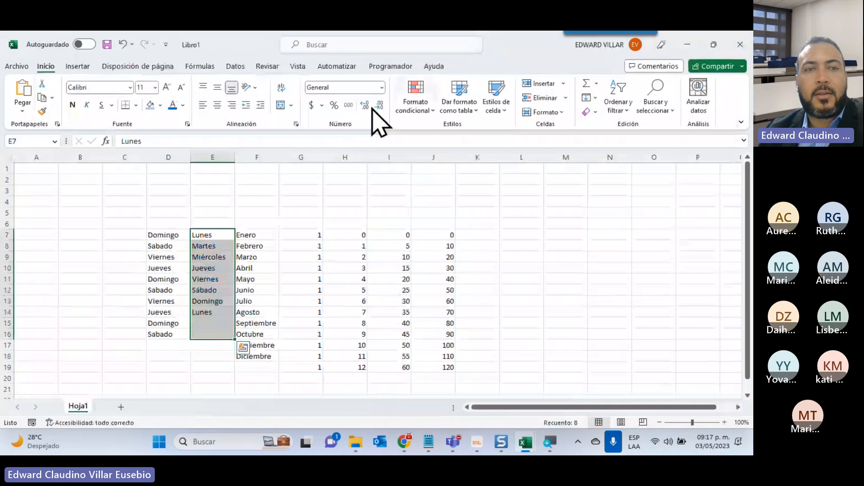
{"action": "left_click", "coordinate": [687, 45]}
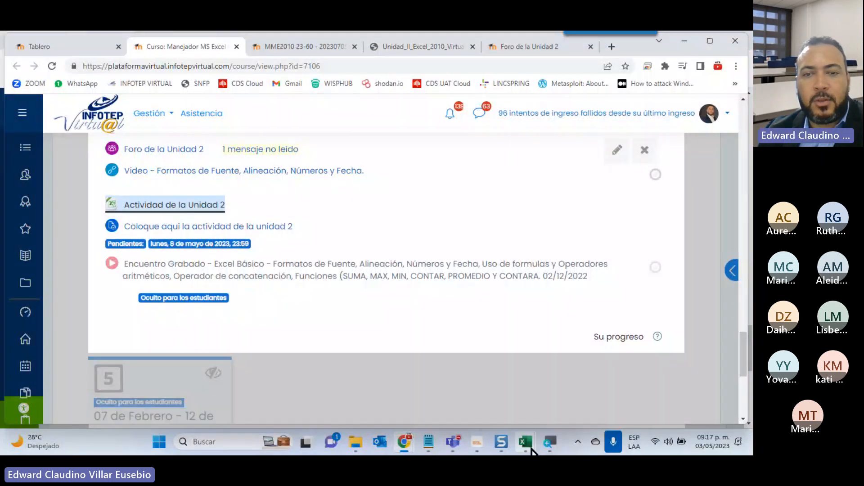
{"action": "mouse_move", "coordinate": [526, 444]}
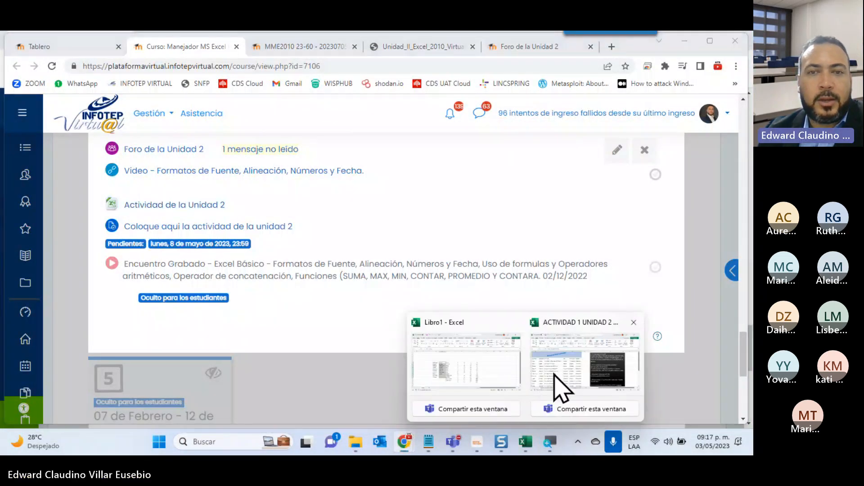
{"action": "left_click", "coordinate": [561, 389]}
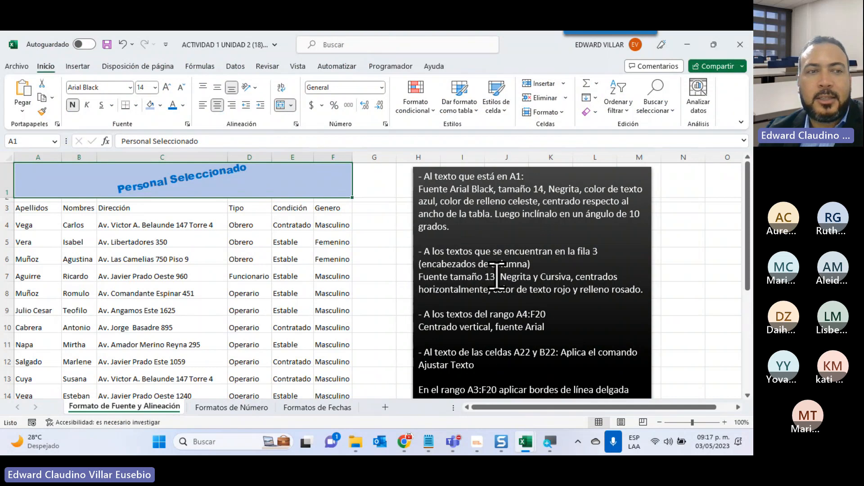
Set the column headers in A3:F3 to font size 13 with bold and italic.
{"action": "left_click_drag", "start_coordinate": [56, 208], "coordinate": [340, 207]}
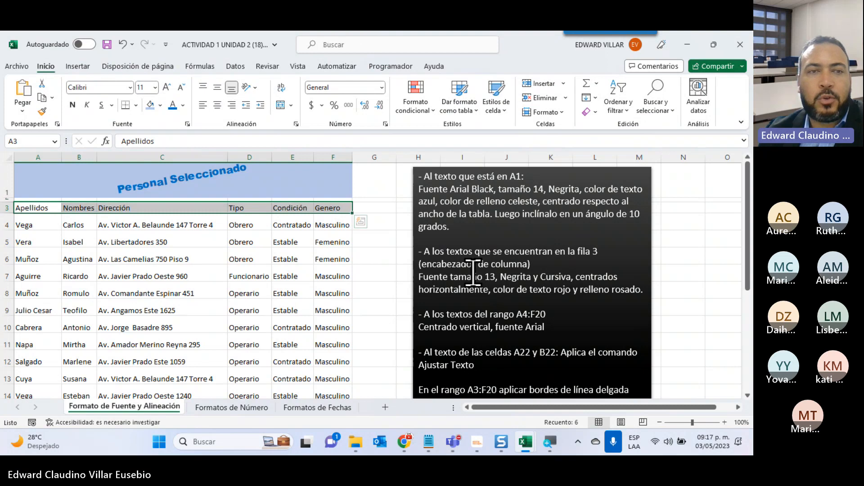
{"action": "left_click", "coordinate": [154, 87]}
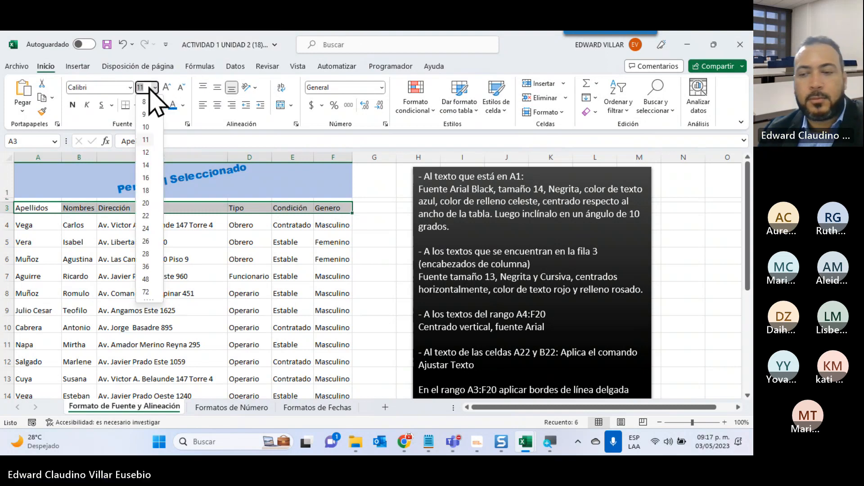
{"action": "type", "text": "13"}
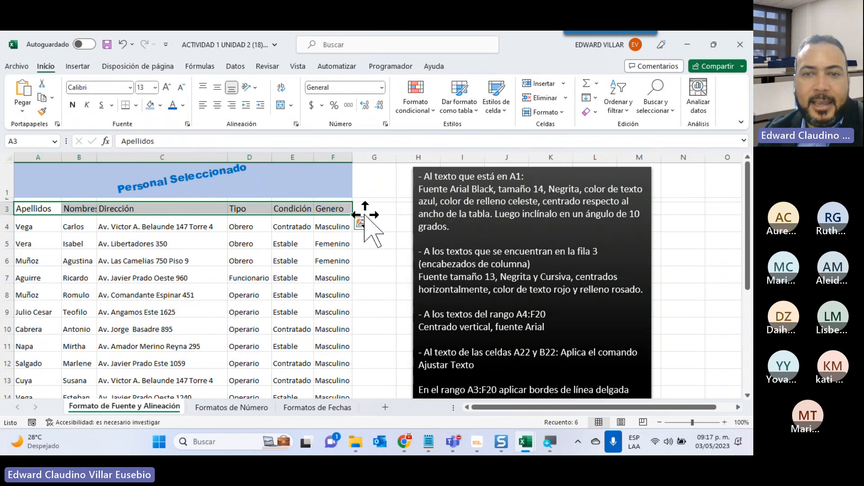
{"action": "left_click", "coordinate": [73, 106]}
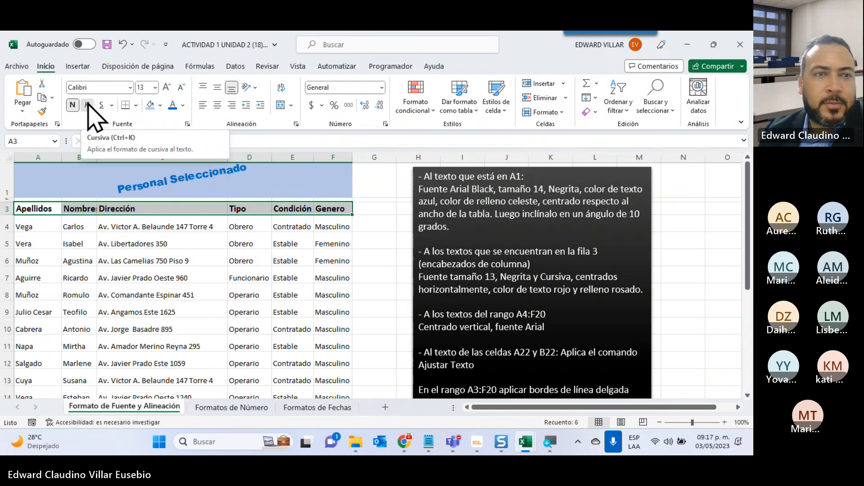
{"action": "left_click", "coordinate": [88, 106]}
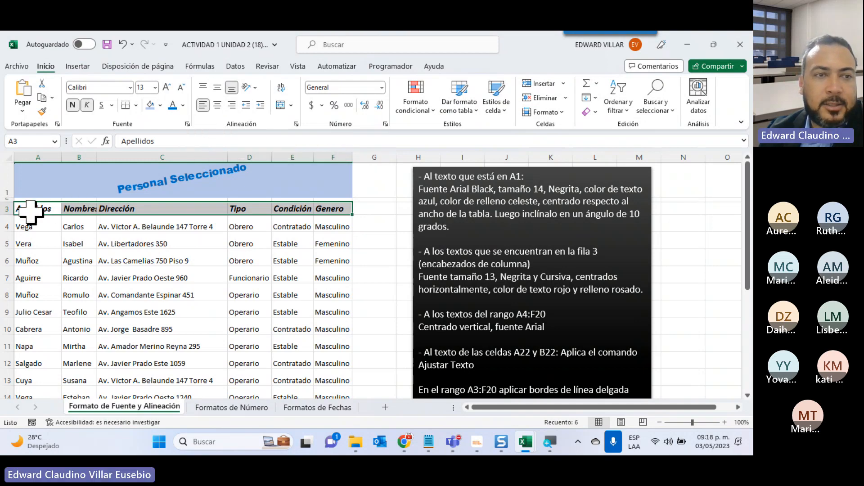
Try right alignment on the row 3 headers and center them horizontally.
{"action": "left_click", "coordinate": [219, 106]}
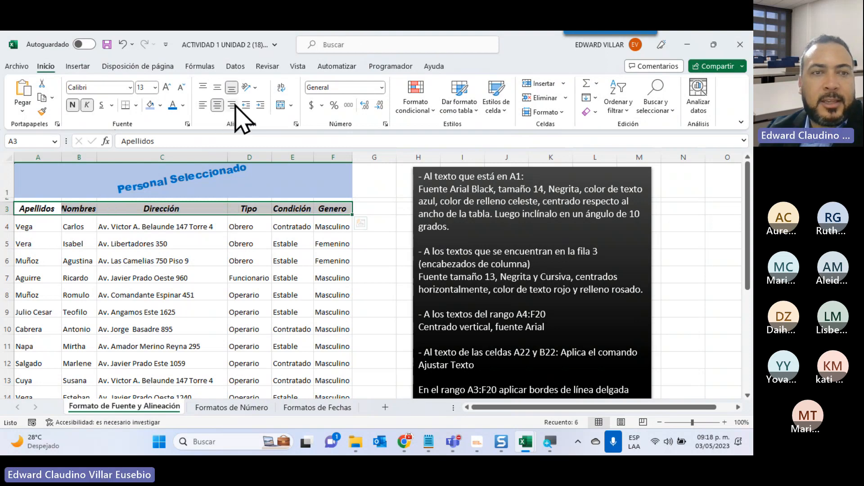
{"action": "left_click", "coordinate": [233, 107]}
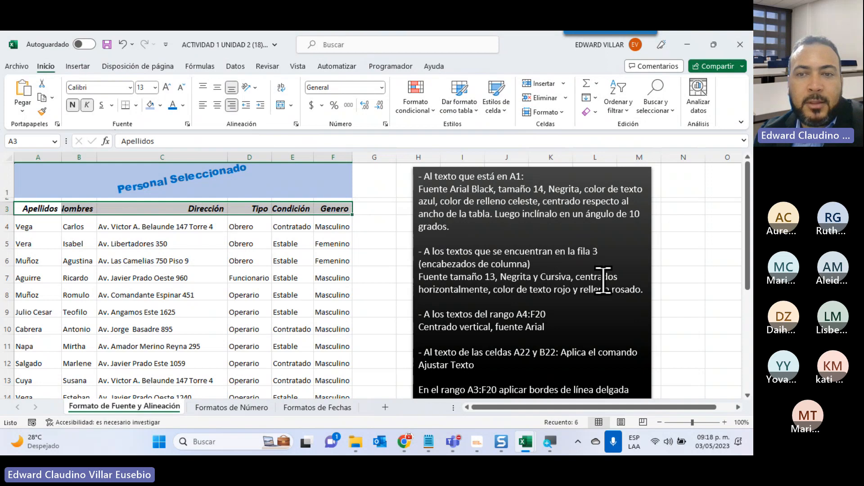
{"action": "left_click", "coordinate": [217, 105]}
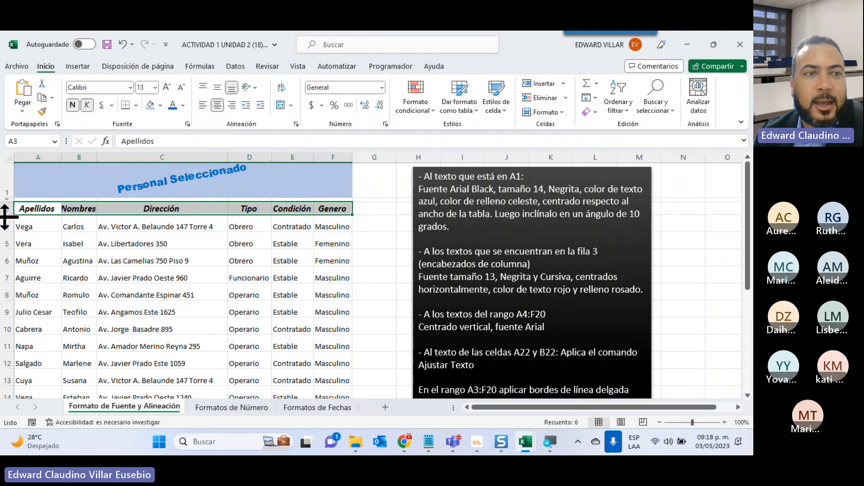
Try middle, top and bottom vertical alignment on the row 3 headers in an enlarged row, restoring the row's height.
{"action": "left_click_drag", "start_coordinate": [4, 216], "coordinate": [4, 263]}
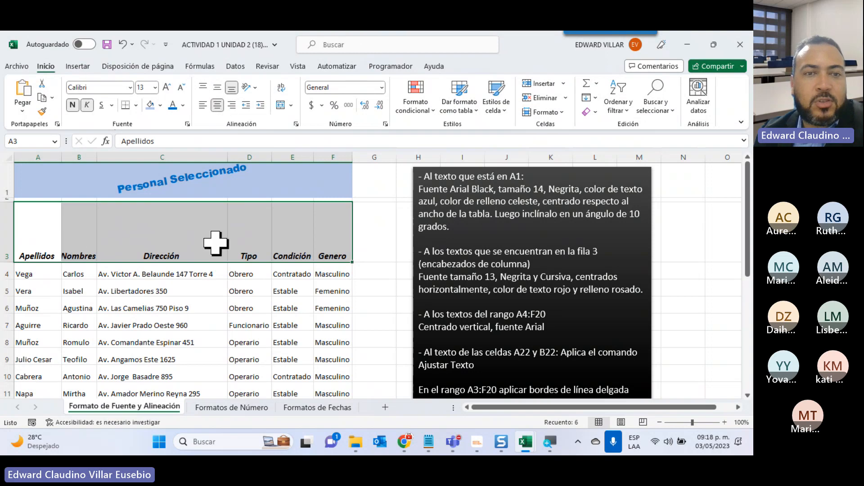
{"action": "left_click", "coordinate": [217, 88]}
{"action": "left_click", "coordinate": [207, 87]}
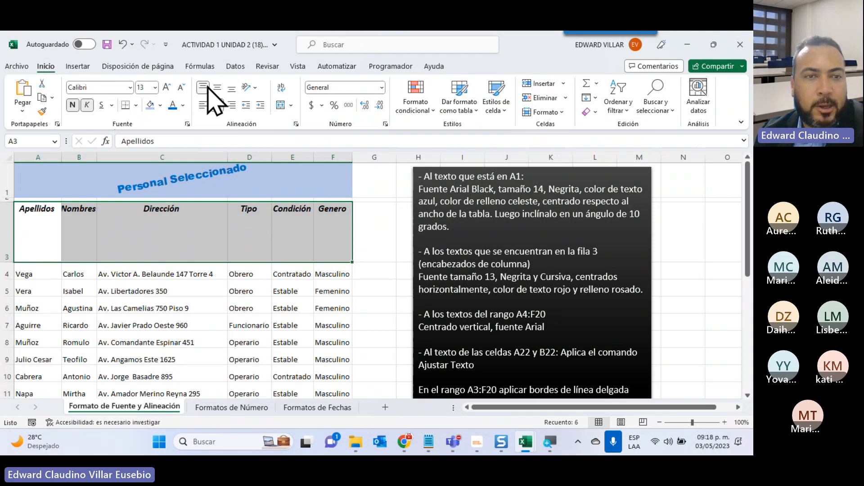
{"action": "left_click", "coordinate": [232, 89]}
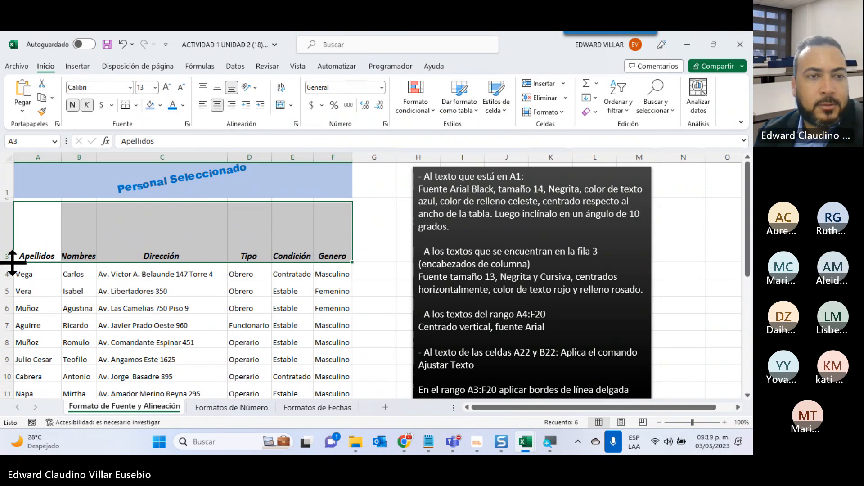
{"action": "left_click_drag", "start_coordinate": [3, 262], "coordinate": [3, 215]}
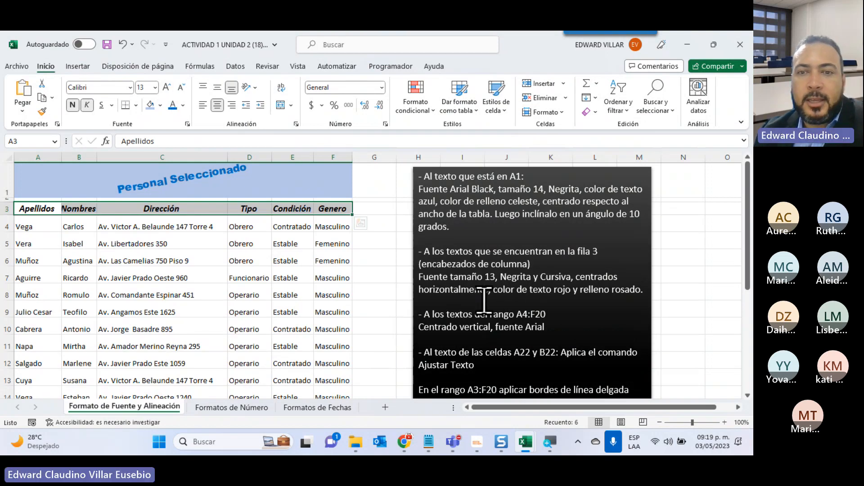
Color the row 3 header text standard red and fill A3:F3 with the lightest orange theme color as the pink fill.
{"action": "left_click", "coordinate": [183, 104]}
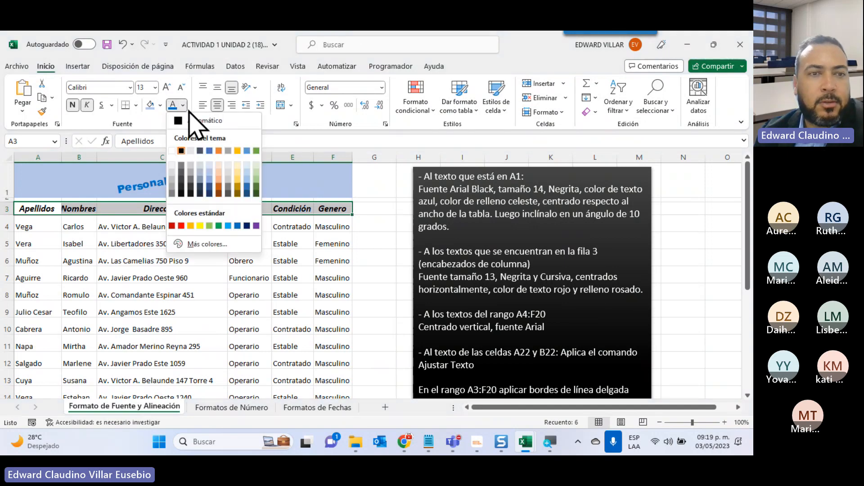
{"action": "left_click", "coordinate": [180, 225]}
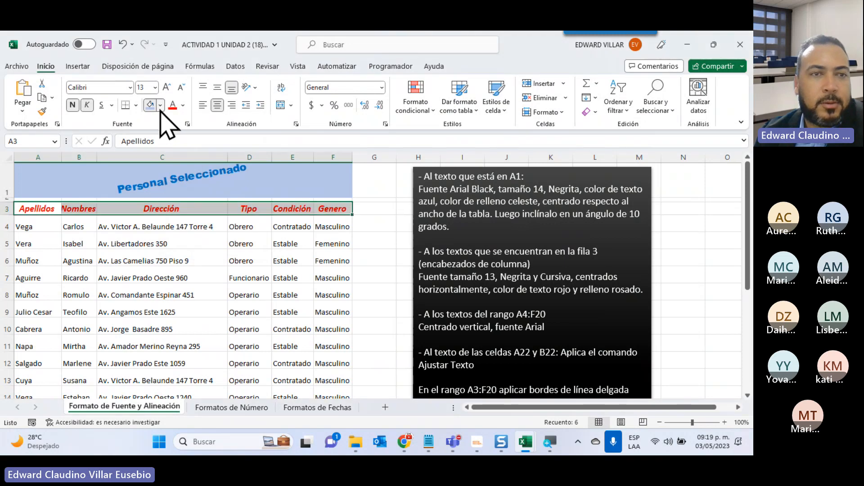
{"action": "left_click", "coordinate": [161, 105]}
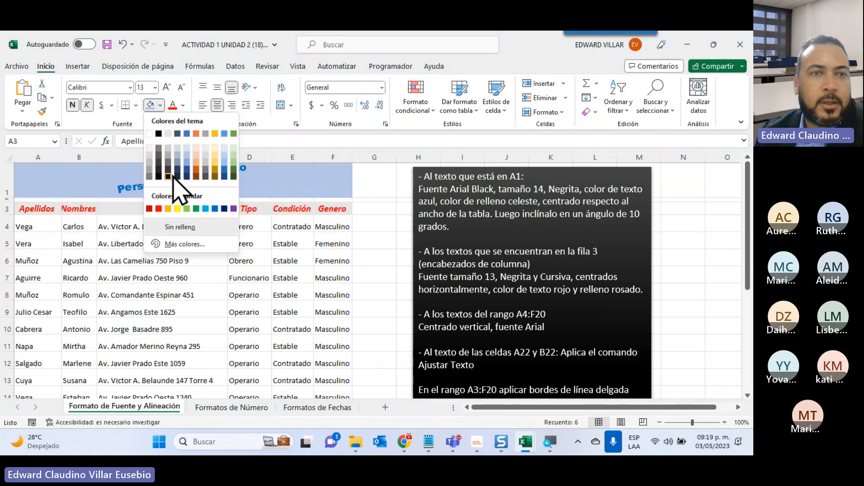
{"action": "left_click", "coordinate": [198, 149]}
{"action": "left_click", "coordinate": [343, 279]}
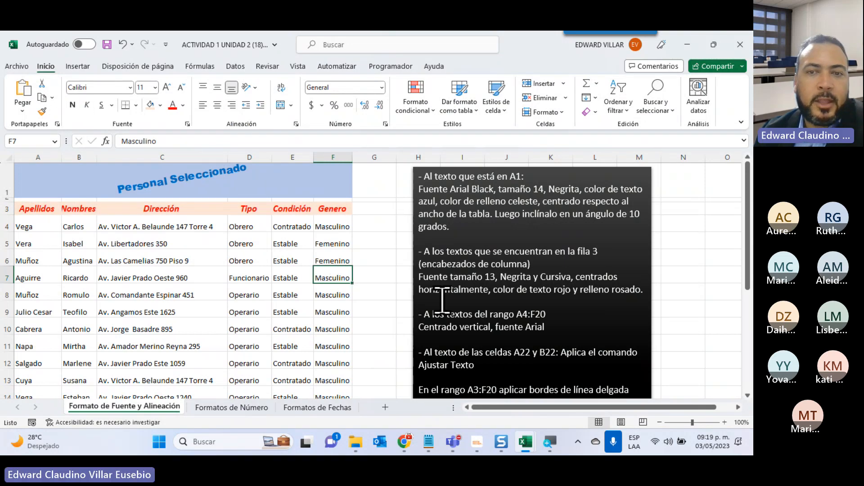
Align the texts in A4:F20 to the vertical middle and set their font to Arial.
{"action": "scroll", "coordinate": [455, 297], "scroll_direction": "down", "scroll_amount": 1}
{"action": "scroll", "coordinate": [455, 297], "scroll_direction": "down", "scroll_amount": 1}
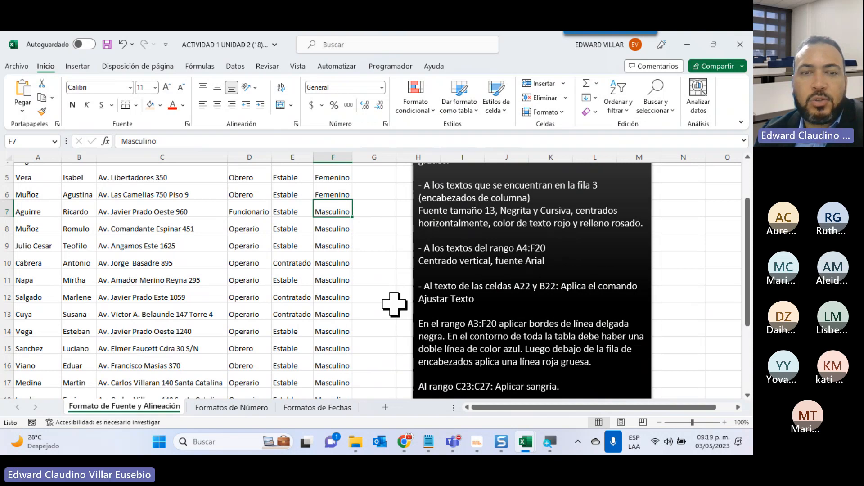
{"action": "scroll", "coordinate": [235, 309], "scroll_direction": "up", "scroll_amount": 2}
{"action": "left_click_drag", "start_coordinate": [28, 227], "coordinate": [320, 366]}
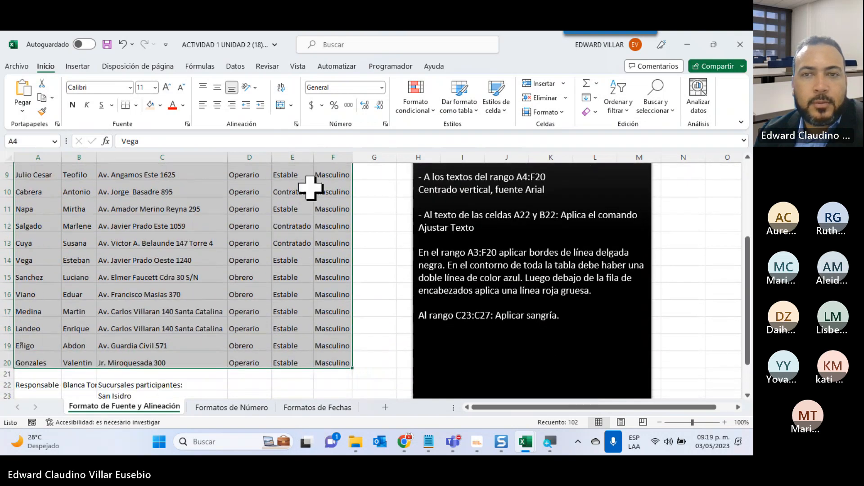
{"action": "scroll", "coordinate": [538, 253], "scroll_direction": "up", "scroll_amount": 3}
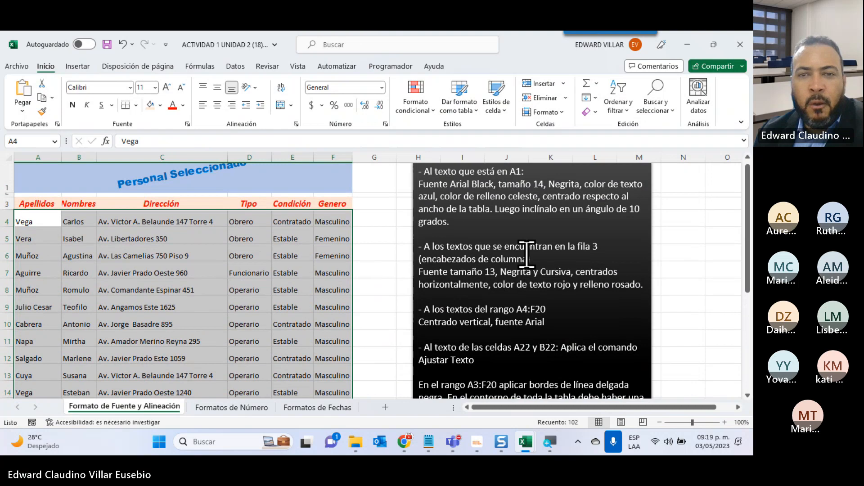
{"action": "scroll", "coordinate": [440, 313], "scroll_direction": "down", "scroll_amount": 1}
{"action": "scroll", "coordinate": [331, 286], "scroll_direction": "up", "scroll_amount": 1}
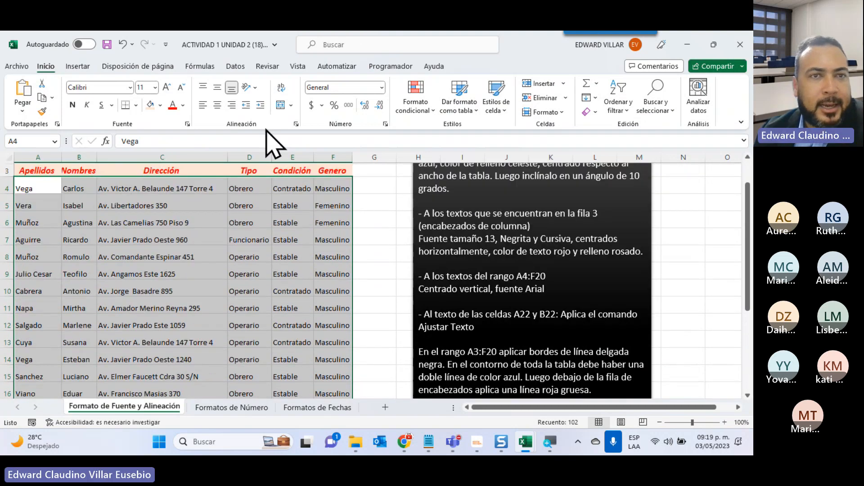
{"action": "left_click", "coordinate": [217, 88]}
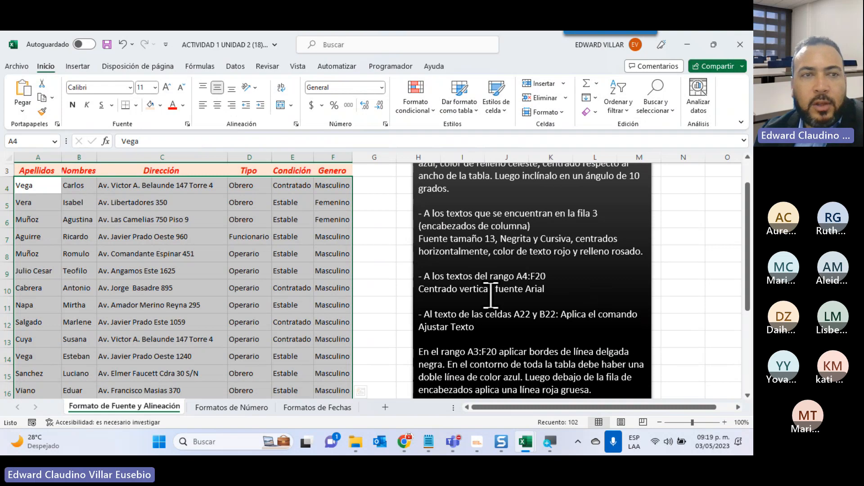
{"action": "left_click", "coordinate": [130, 88]}
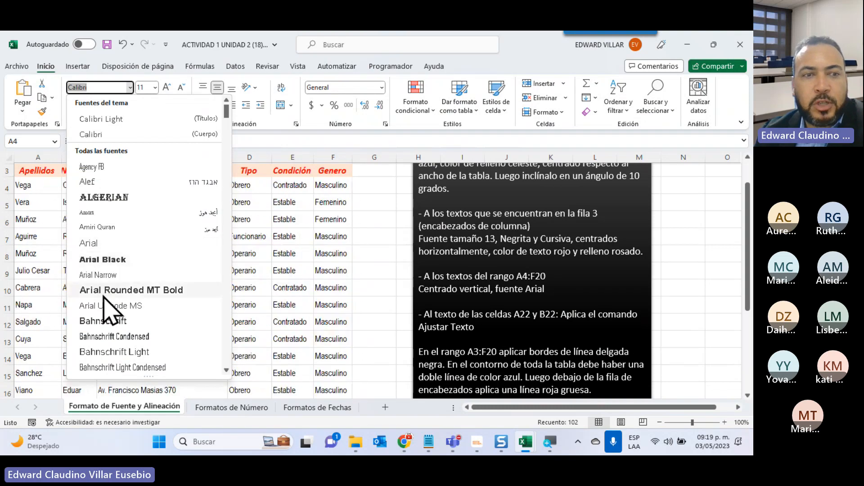
{"action": "left_click", "coordinate": [96, 246]}
{"action": "left_click", "coordinate": [237, 299]}
Review the font and alignment settings of address cells C6 and C5, the Dirección header and the A1 title.
{"action": "scroll", "coordinate": [237, 300], "scroll_direction": "up", "scroll_amount": 1}
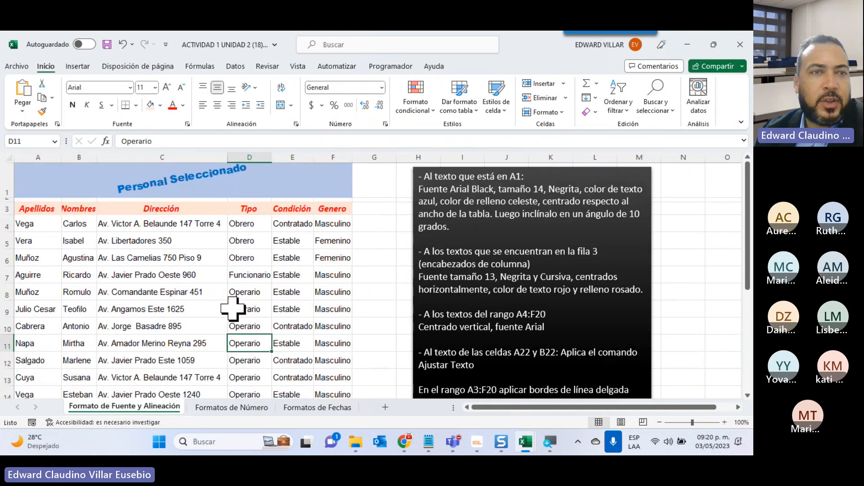
{"action": "left_click", "coordinate": [119, 260]}
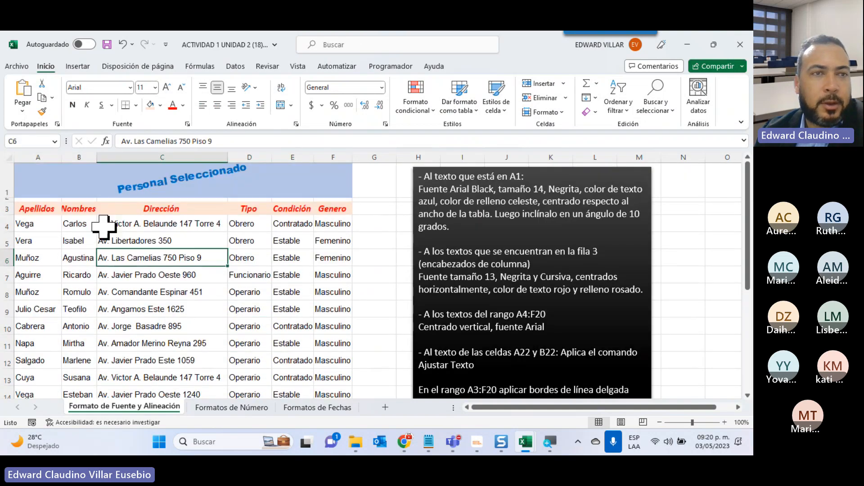
{"action": "left_click", "coordinate": [115, 239]}
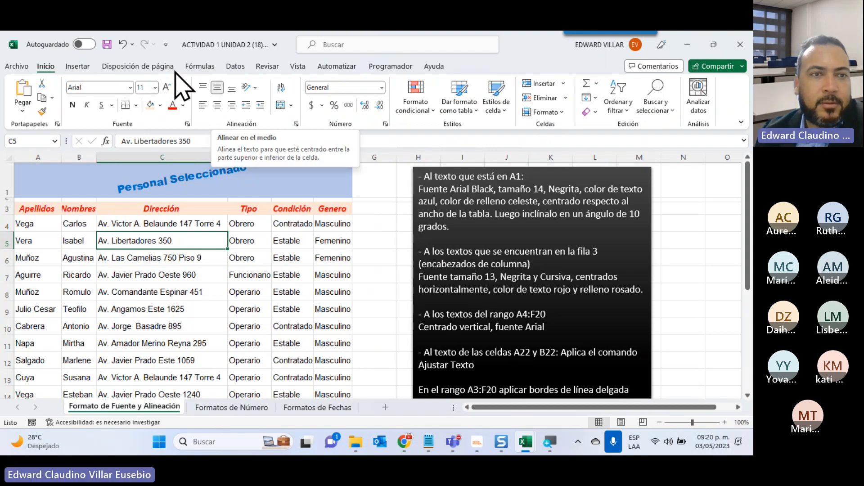
{"action": "left_click", "coordinate": [173, 210]}
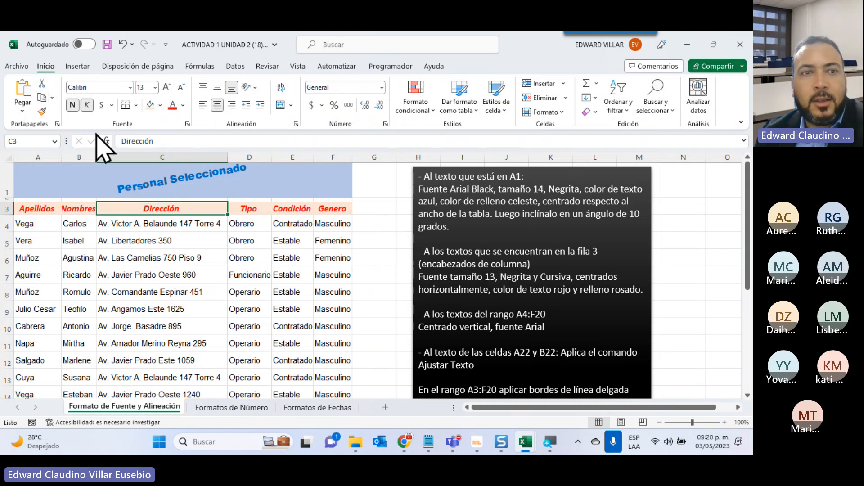
{"action": "left_click", "coordinate": [196, 178]}
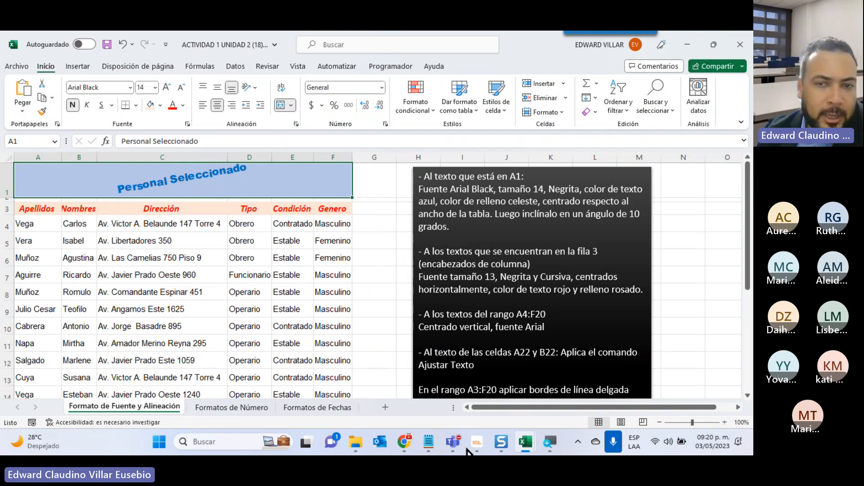
Read the wrap text instruction and examine the full contents of cells A22 and B22.
{"action": "scroll", "coordinate": [661, 331], "scroll_direction": "down", "scroll_amount": 2}
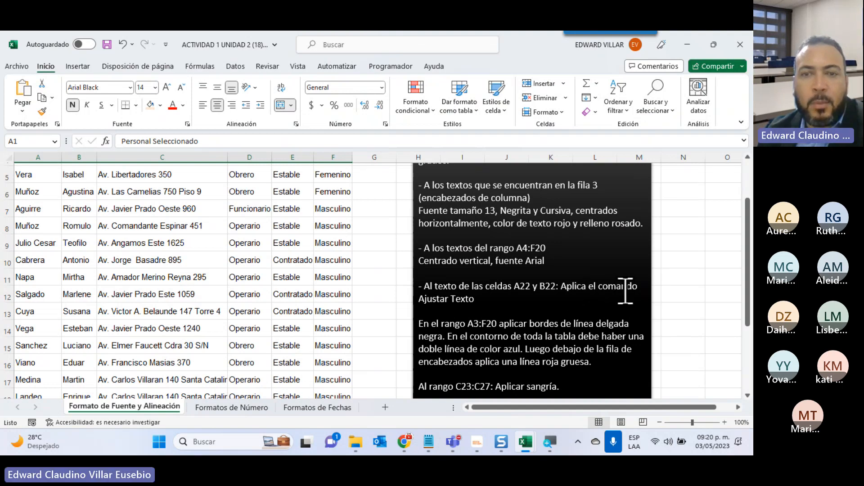
{"action": "scroll", "coordinate": [479, 304], "scroll_direction": "down", "scroll_amount": 2}
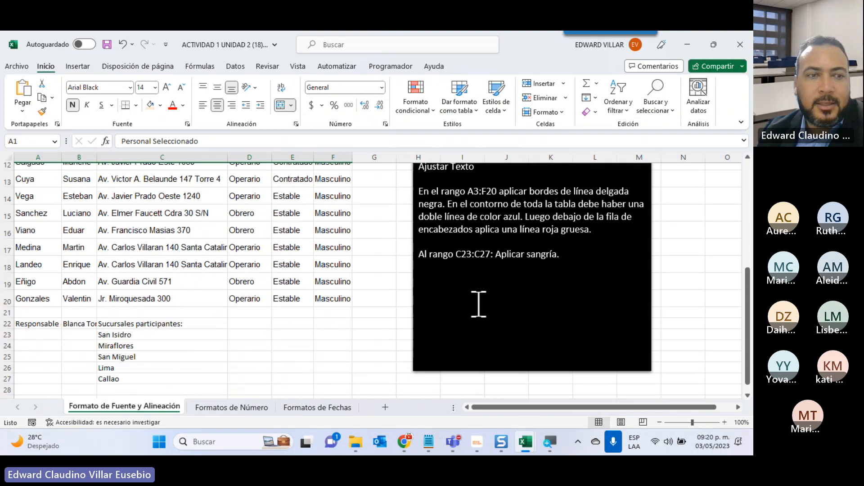
{"action": "scroll", "coordinate": [478, 304], "scroll_direction": "down", "scroll_amount": 1}
{"action": "left_click", "coordinate": [30, 290]}
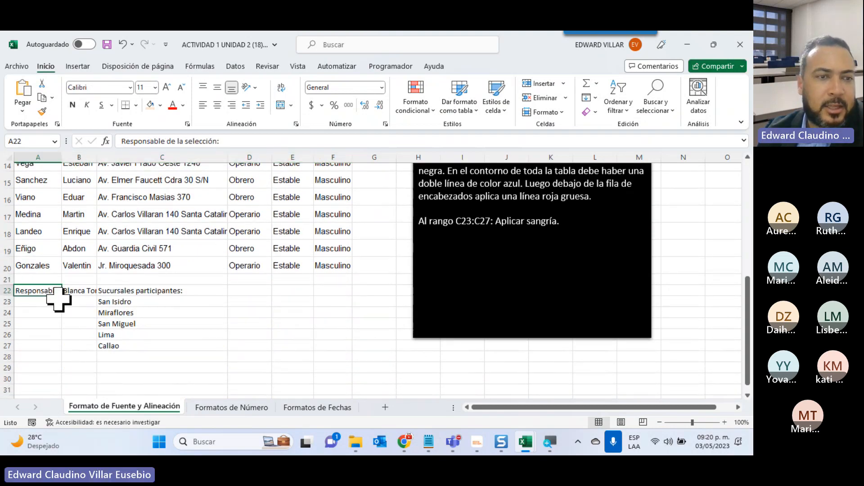
{"action": "left_click", "coordinate": [82, 292]}
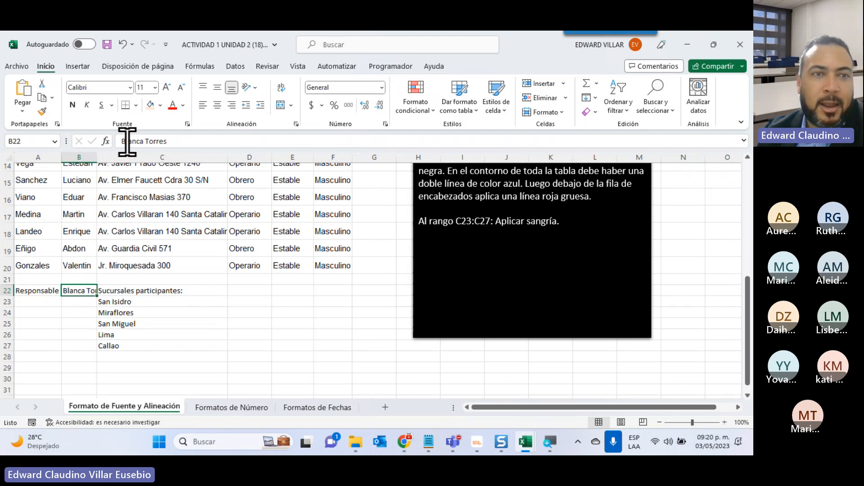
Autofit the widths of columns A and B so the row 22 texts fit on one line.
{"action": "left_click", "coordinate": [35, 289]}
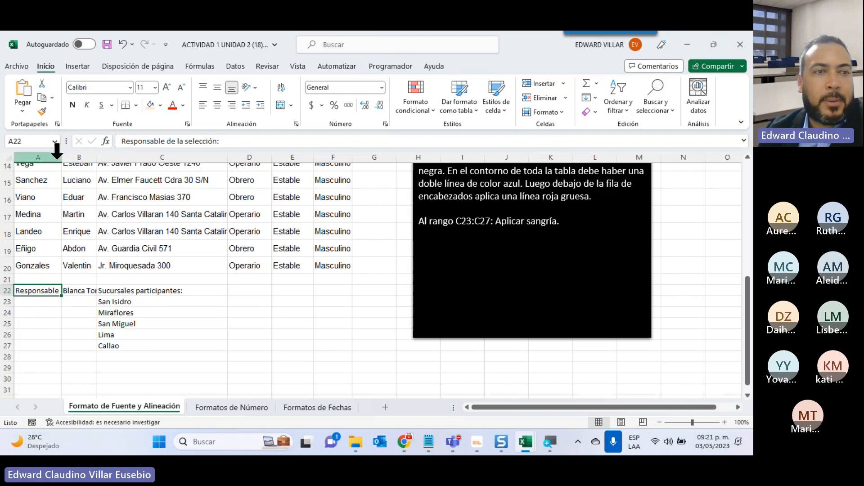
{"action": "double_click", "coordinate": [62, 157]}
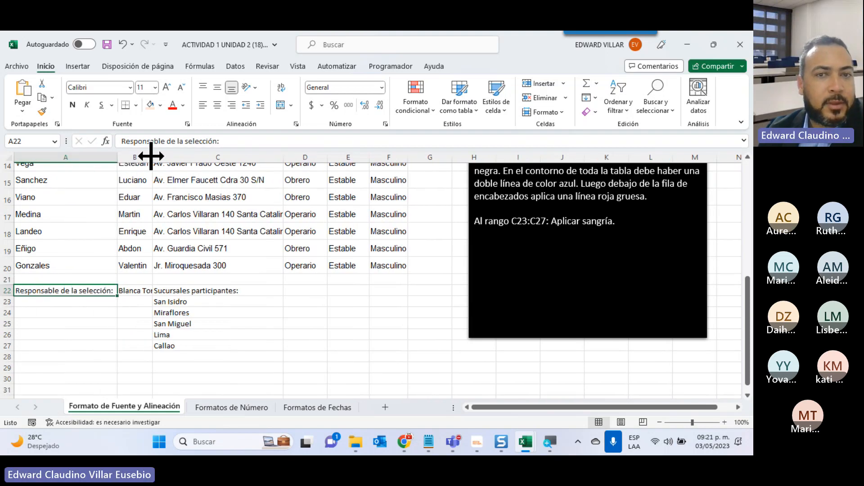
{"action": "double_click", "coordinate": [152, 157]}
{"action": "scroll", "coordinate": [292, 371], "scroll_direction": "up", "scroll_amount": 2}
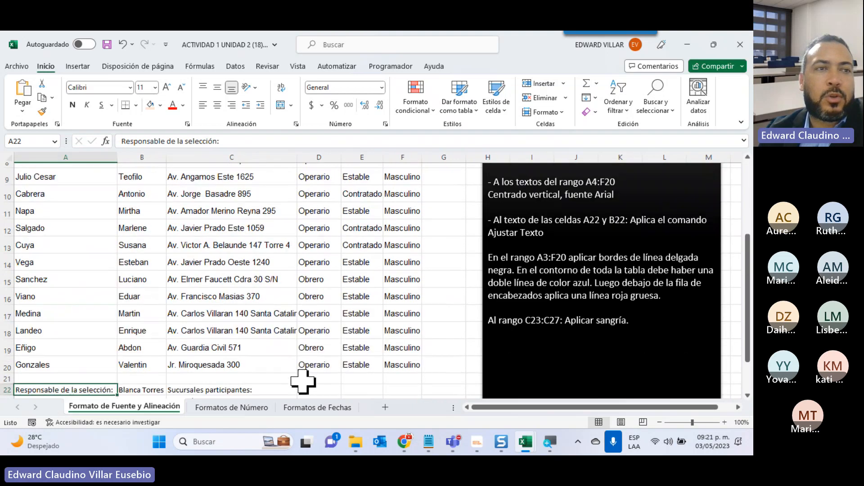
Preview the first two printed pages with the widened columns, and undo the autofit of columns A and B.
{"action": "left_click", "coordinate": [16, 66]}
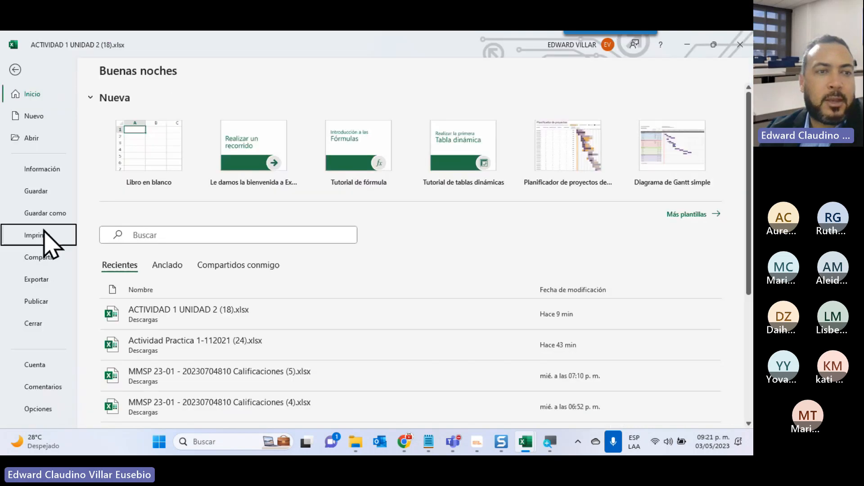
{"action": "left_click", "coordinate": [45, 239]}
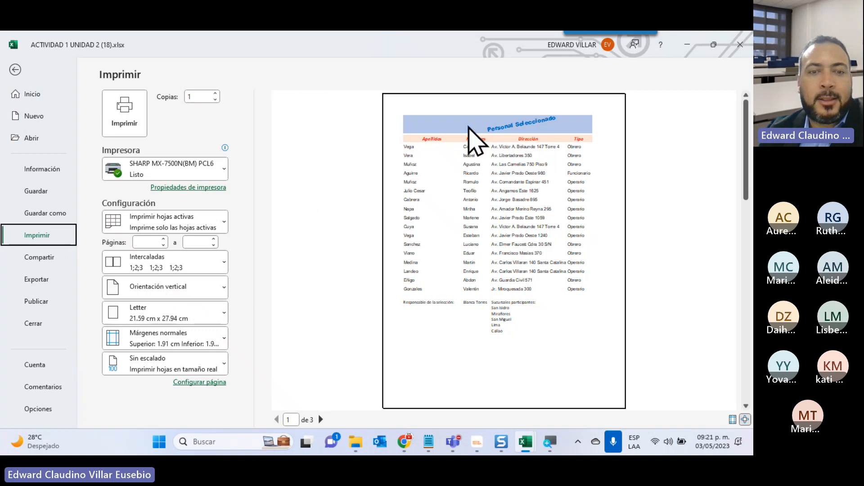
{"action": "left_click", "coordinate": [323, 420]}
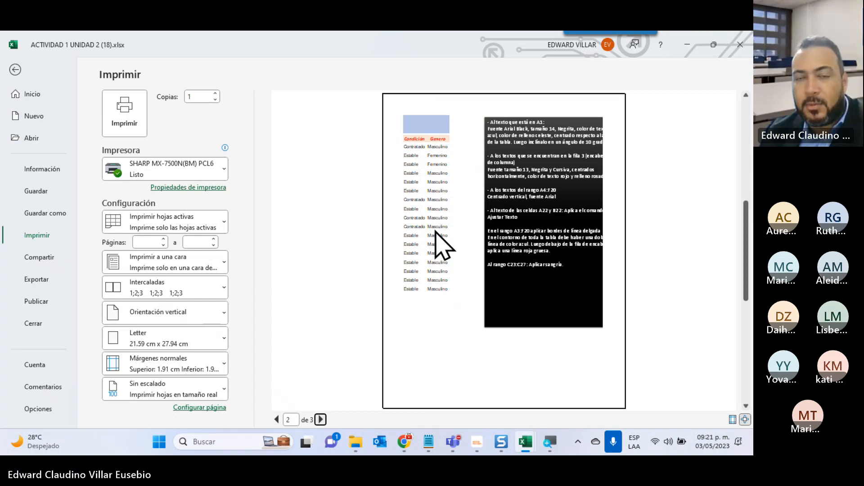
{"action": "left_click", "coordinate": [14, 70]}
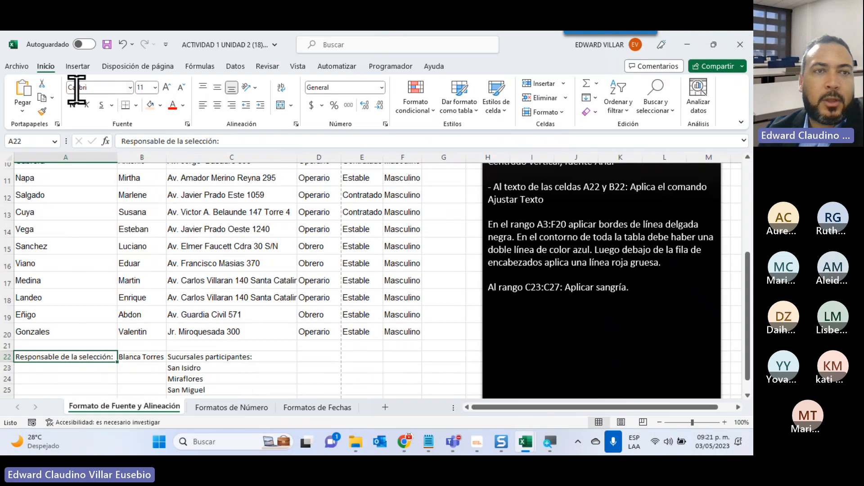
{"action": "left_click", "coordinate": [122, 44]}
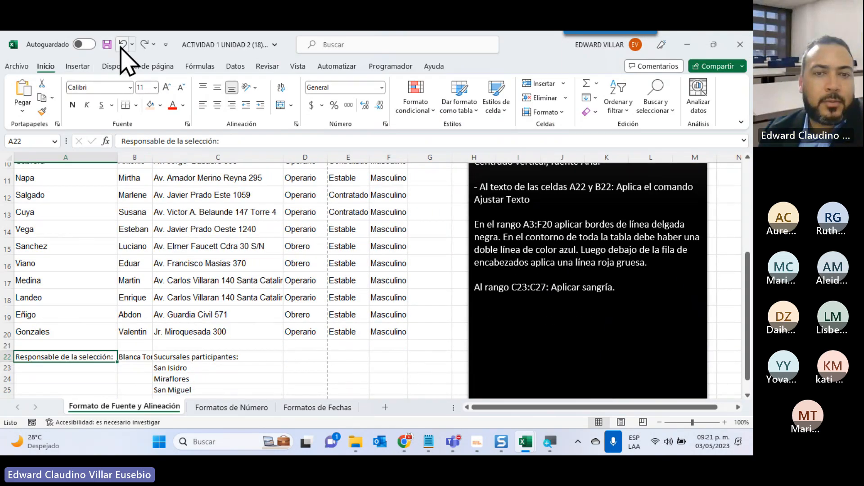
{"action": "left_click", "coordinate": [122, 45]}
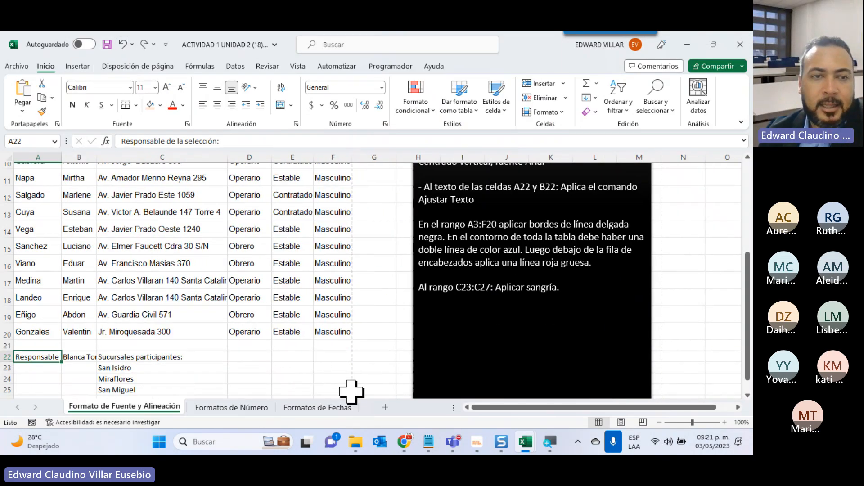
Wrap the text in A22:B22 and center it both vertically and horizontally.
{"action": "scroll", "coordinate": [154, 250], "scroll_direction": "down", "scroll_amount": 3}
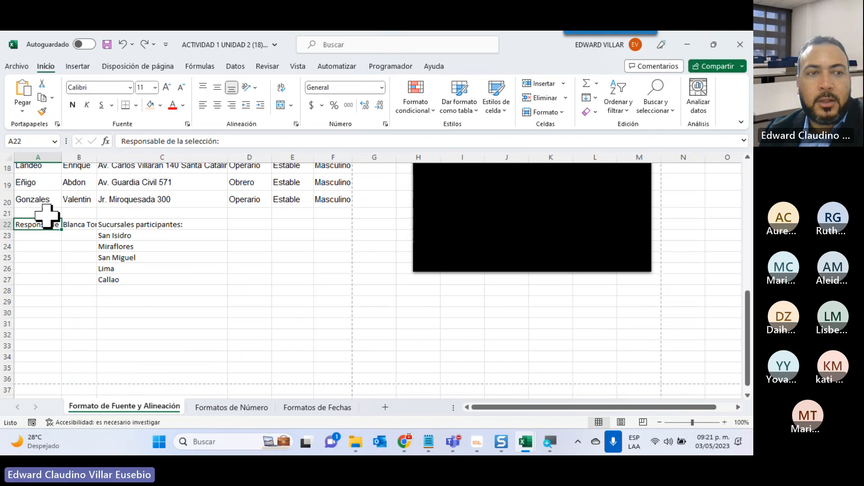
{"action": "left_click_drag", "start_coordinate": [45, 223], "coordinate": [71, 222]}
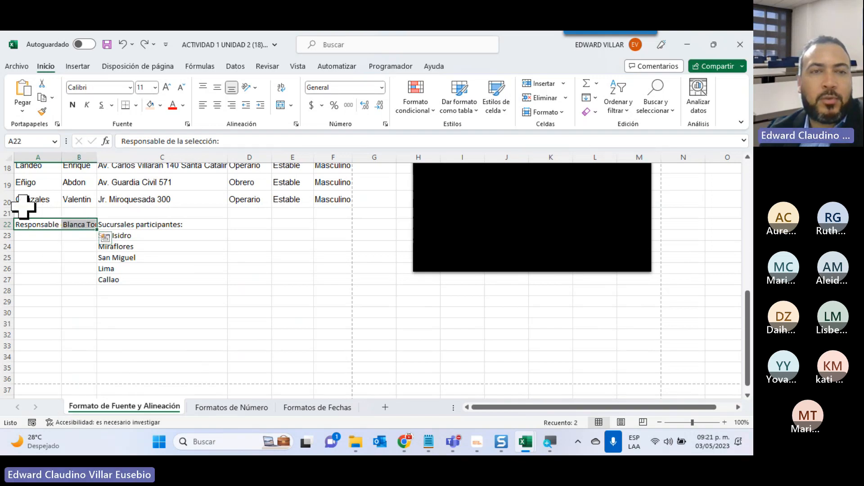
{"action": "left_click", "coordinate": [279, 89]}
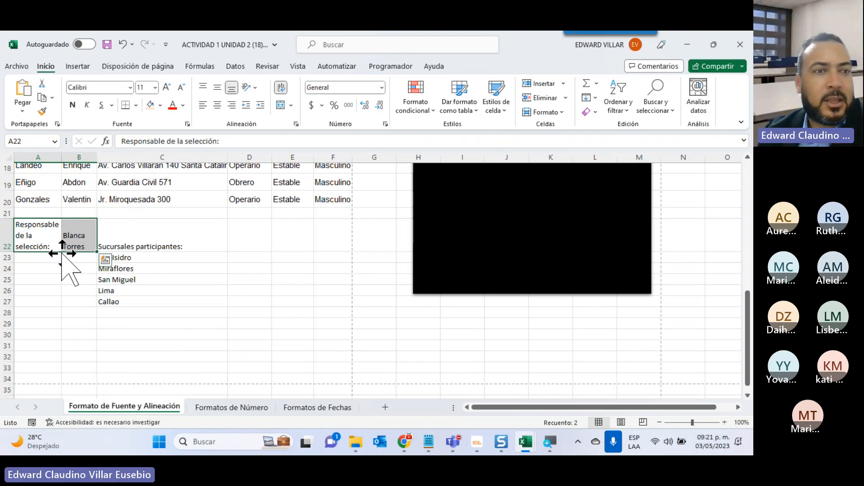
{"action": "left_click", "coordinate": [217, 88]}
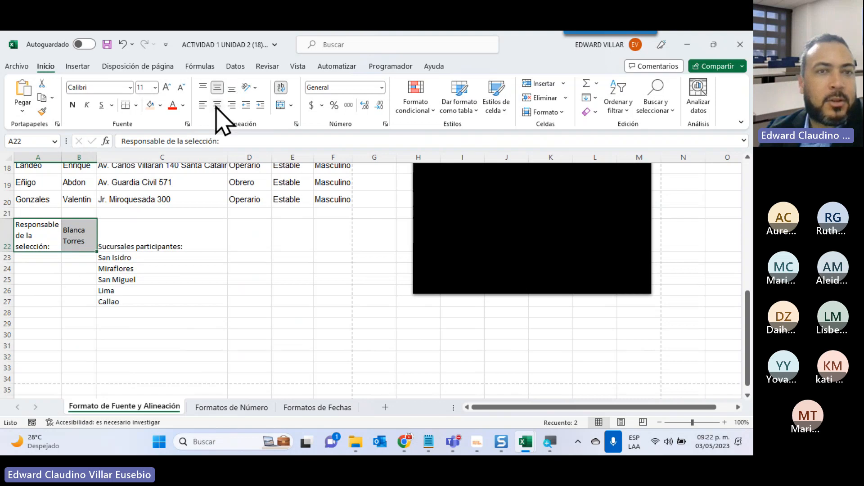
{"action": "left_click", "coordinate": [217, 105]}
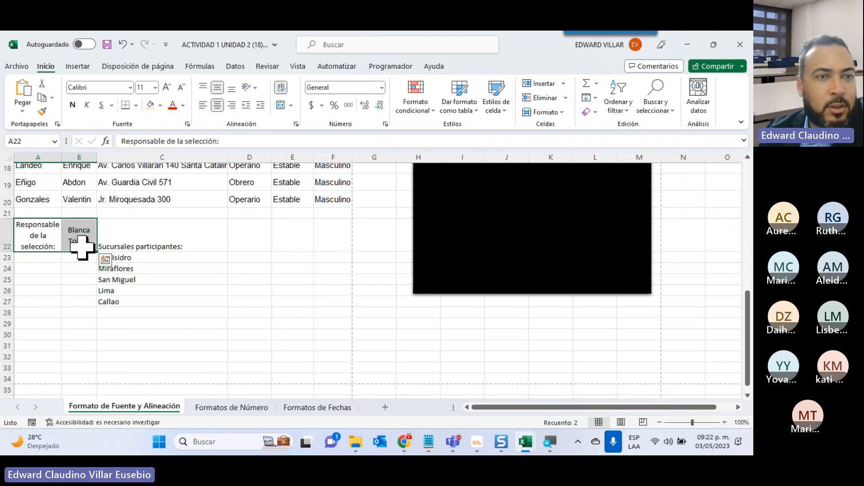
Preview both printed pages of the sheet with the wrapped A22:B22 texts and return to the worksheet.
{"action": "left_click", "coordinate": [17, 67]}
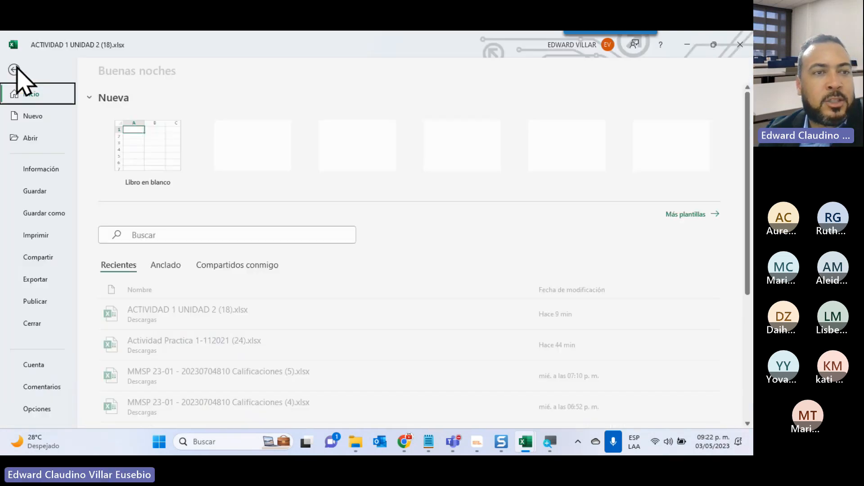
{"action": "left_click", "coordinate": [42, 234]}
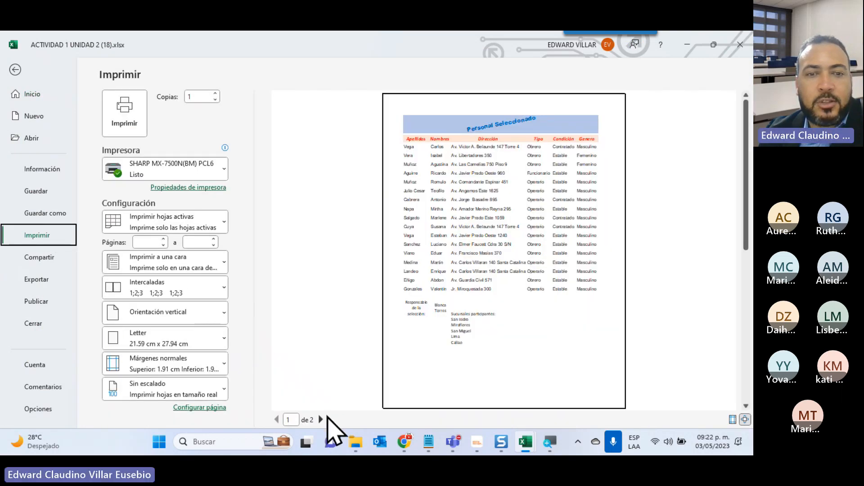
{"action": "left_click", "coordinate": [321, 419]}
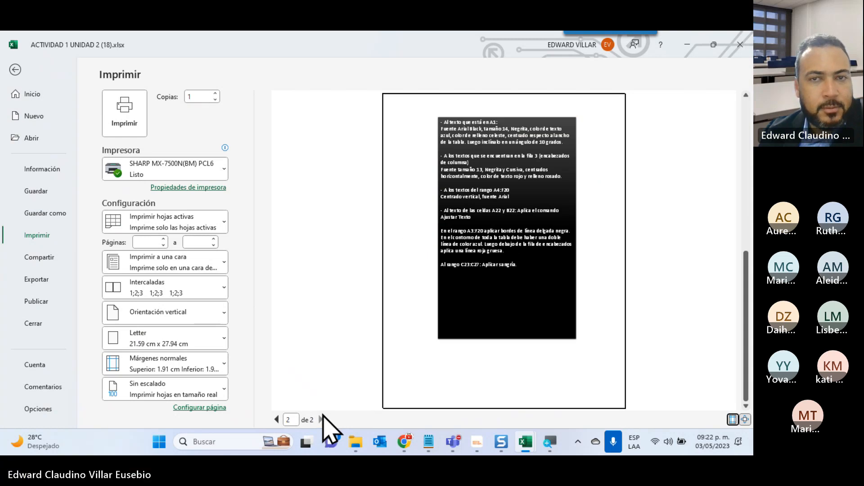
{"action": "left_click", "coordinate": [276, 419]}
{"action": "left_click", "coordinate": [15, 69]}
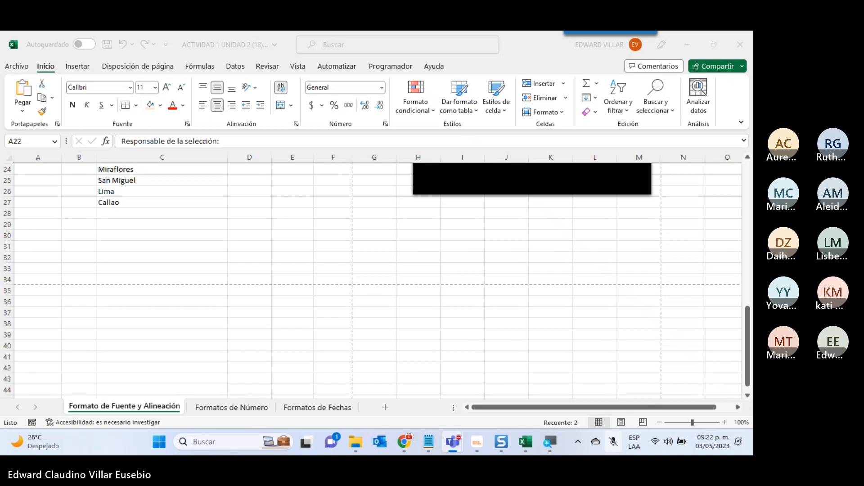
{"action": "key", "text": "ctrl+shift+m"}
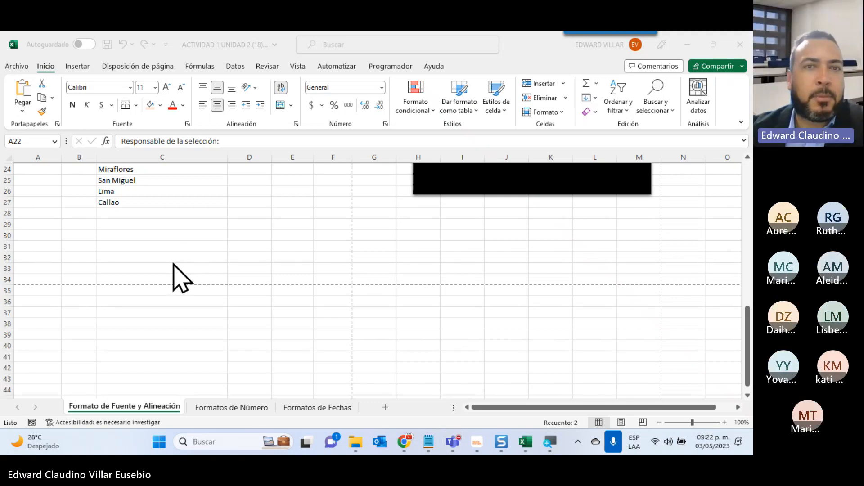
{"action": "scroll", "coordinate": [173, 230], "scroll_direction": "up", "scroll_amount": 2}
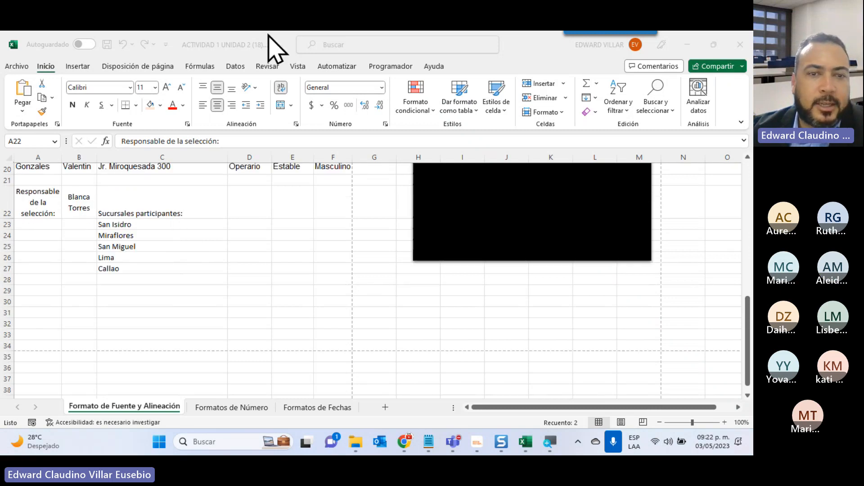
Preview the first printed page of the sheet with the table still without borders and return to the worksheet.
{"action": "scroll", "coordinate": [428, 261], "scroll_direction": "up", "scroll_amount": 2}
{"action": "scroll", "coordinate": [470, 302], "scroll_direction": "up", "scroll_amount": 1}
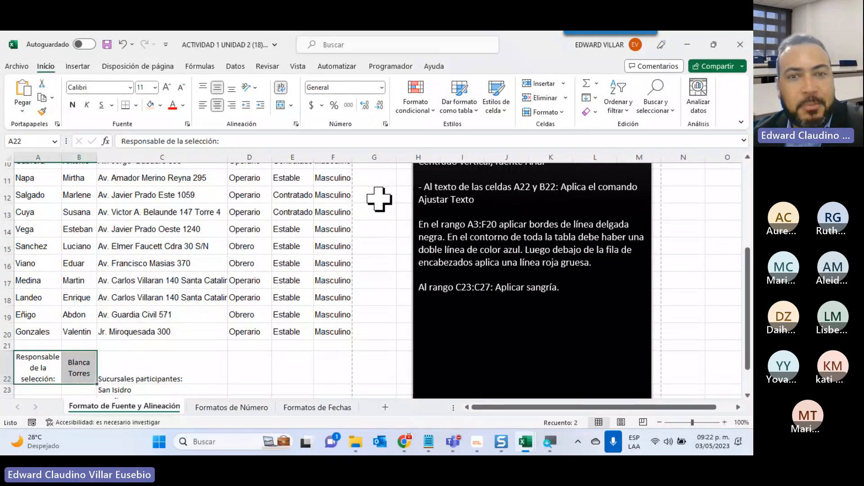
{"action": "left_click", "coordinate": [379, 365]}
{"action": "left_click", "coordinate": [291, 377]}
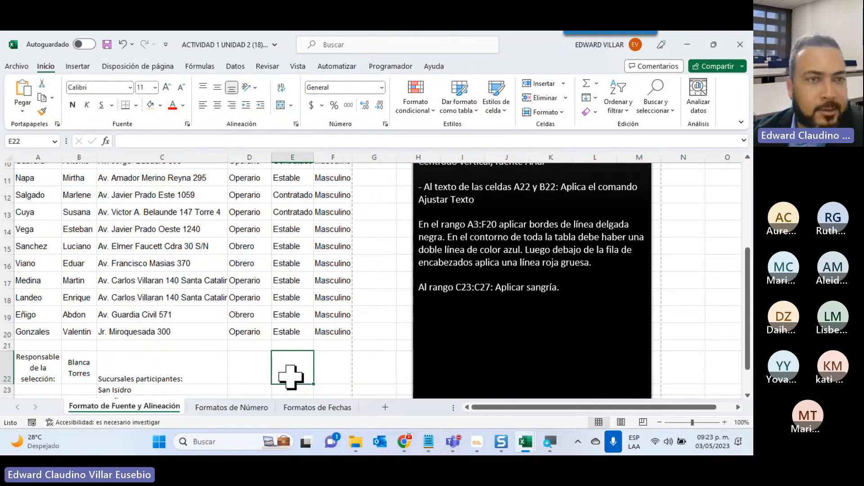
{"action": "left_click", "coordinate": [9, 67]}
{"action": "left_click", "coordinate": [32, 236]}
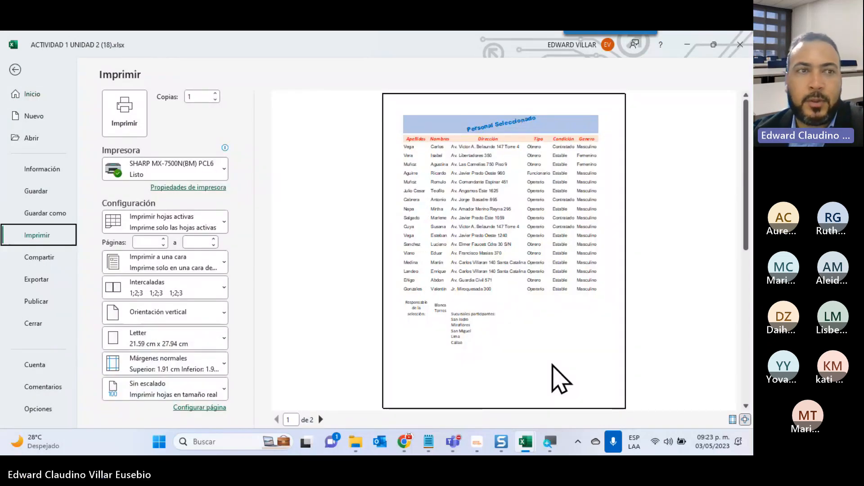
{"action": "left_click", "coordinate": [15, 70]}
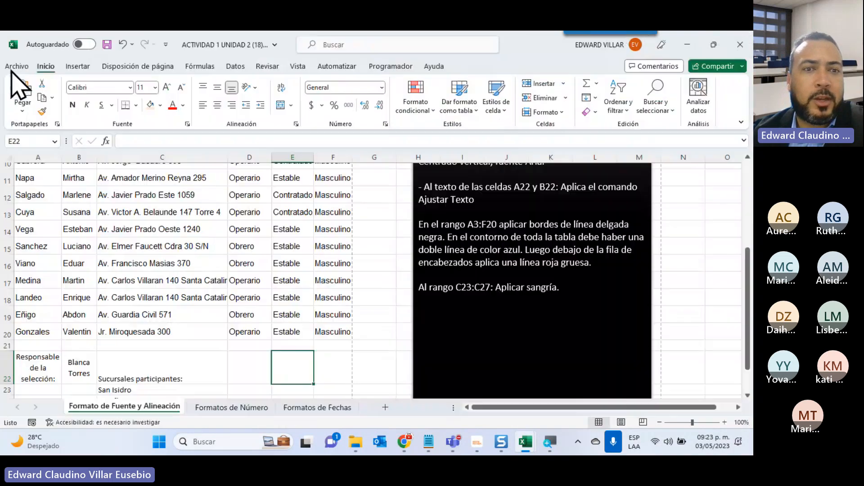
Apply thin black borders to all cells of the table range A3:F20.
{"action": "scroll", "coordinate": [149, 285], "scroll_direction": "up", "scroll_amount": 3}
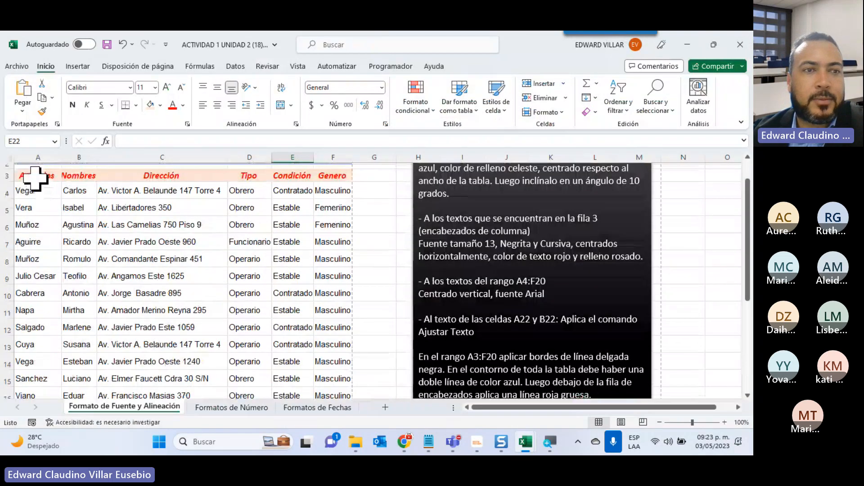
{"action": "left_click_drag", "start_coordinate": [35, 178], "coordinate": [318, 376]}
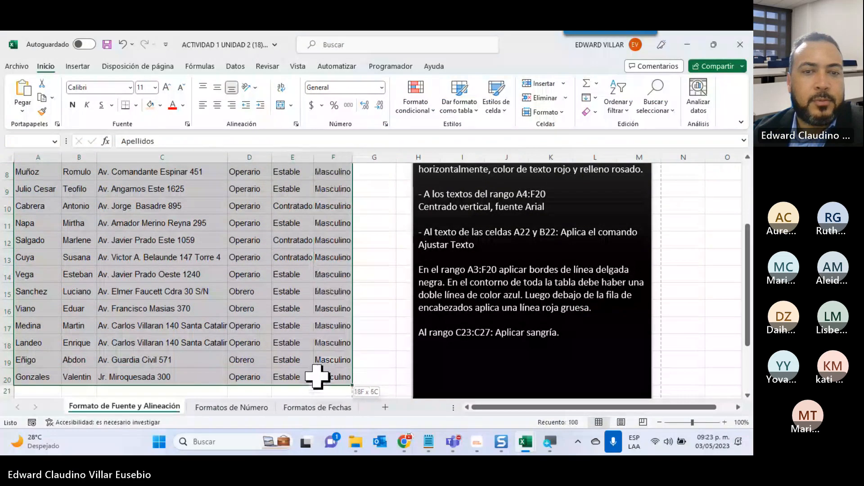
{"action": "left_click", "coordinate": [137, 106]}
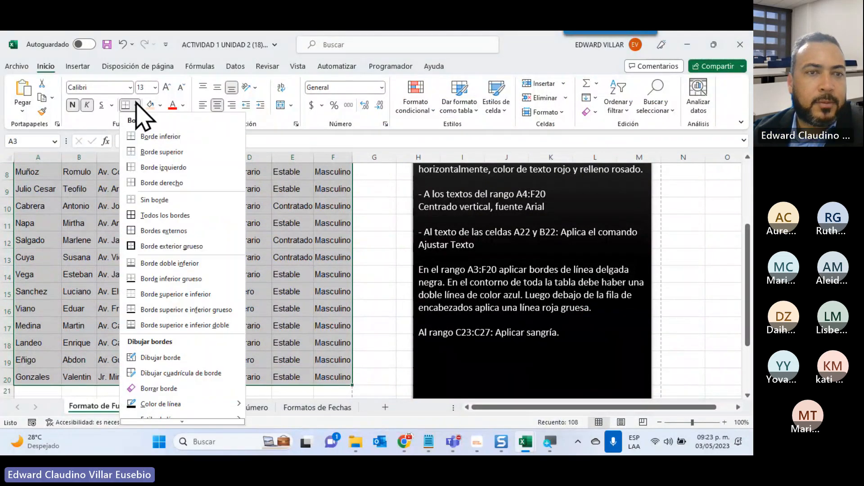
{"action": "left_click", "coordinate": [152, 216]}
{"action": "scroll", "coordinate": [182, 205], "scroll_direction": "up", "scroll_amount": 3}
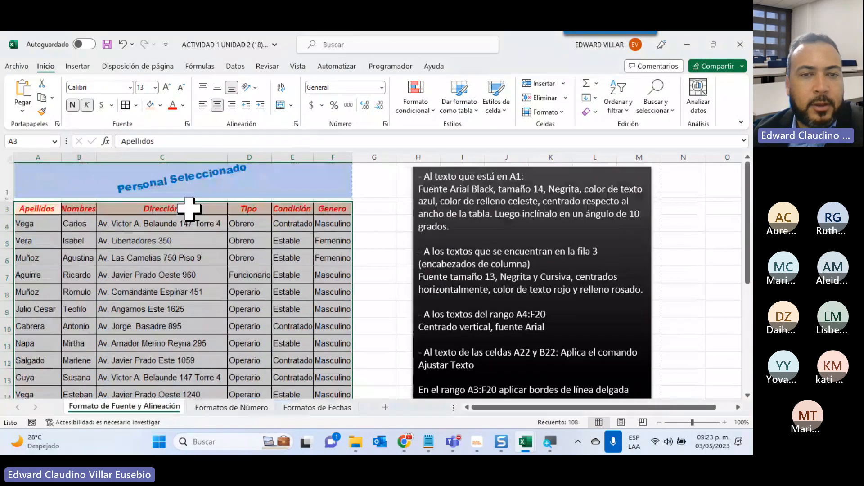
Preview the printed page with the table's new borders and return to the worksheet.
{"action": "left_click", "coordinate": [17, 66]}
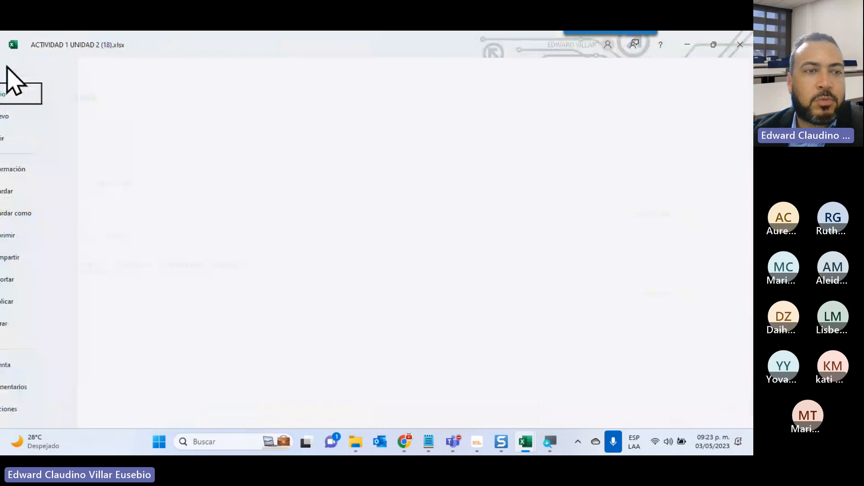
{"action": "left_click", "coordinate": [37, 235]}
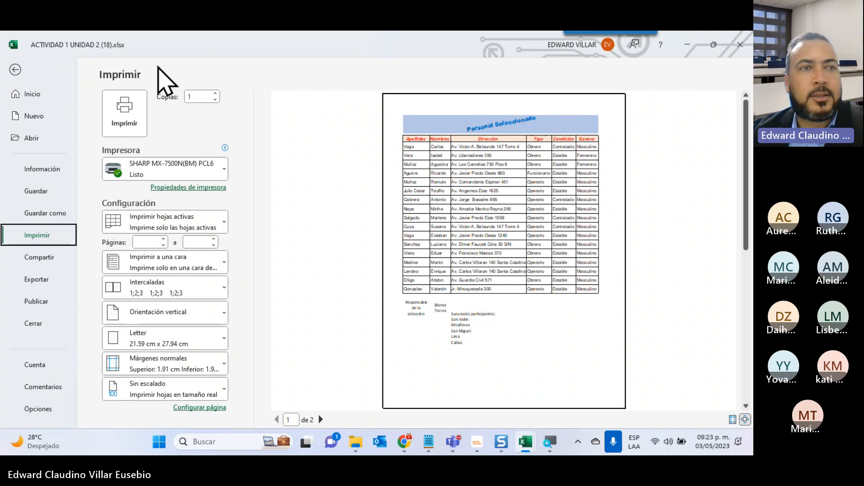
{"action": "left_click", "coordinate": [15, 70]}
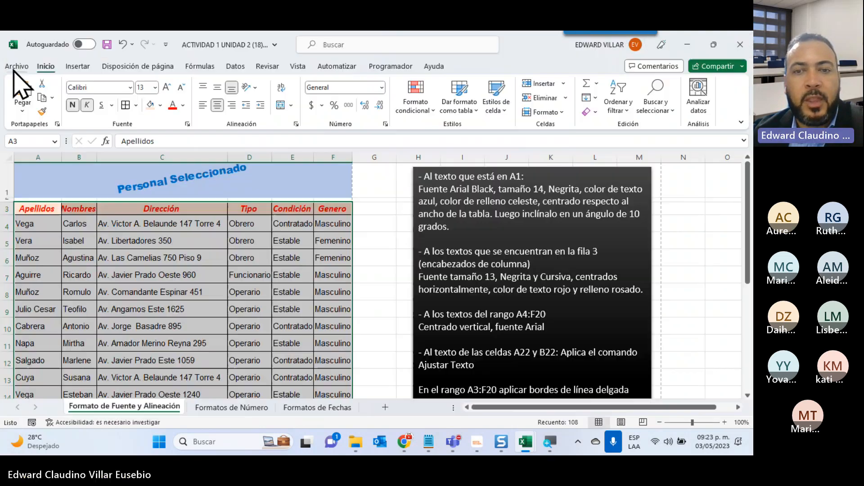
Highlight the instruction about the table's double blue outline and select the range A3:F20.
{"action": "scroll", "coordinate": [541, 290], "scroll_direction": "down", "scroll_amount": 3}
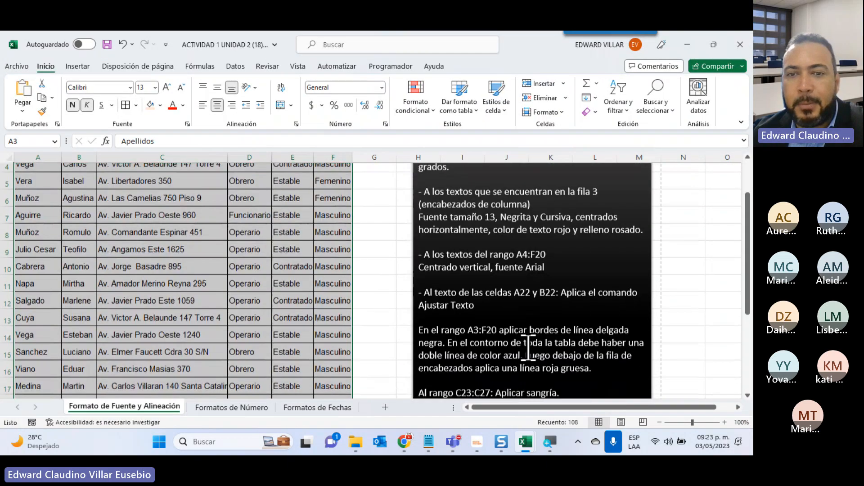
{"action": "scroll", "coordinate": [363, 284], "scroll_direction": "down", "scroll_amount": 1}
{"action": "scroll", "coordinate": [433, 315], "scroll_direction": "down", "scroll_amount": 2}
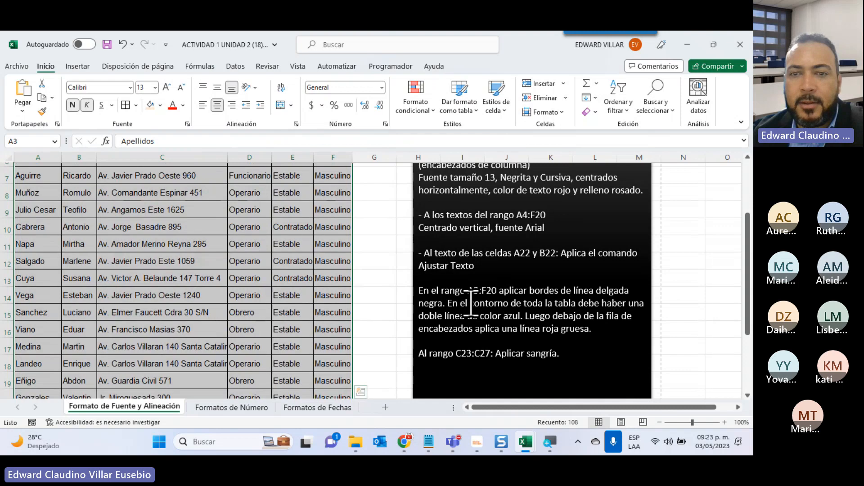
{"action": "left_click_drag", "start_coordinate": [448, 303], "coordinate": [521, 318]}
{"action": "scroll", "coordinate": [210, 346], "scroll_direction": "up", "scroll_amount": 3}
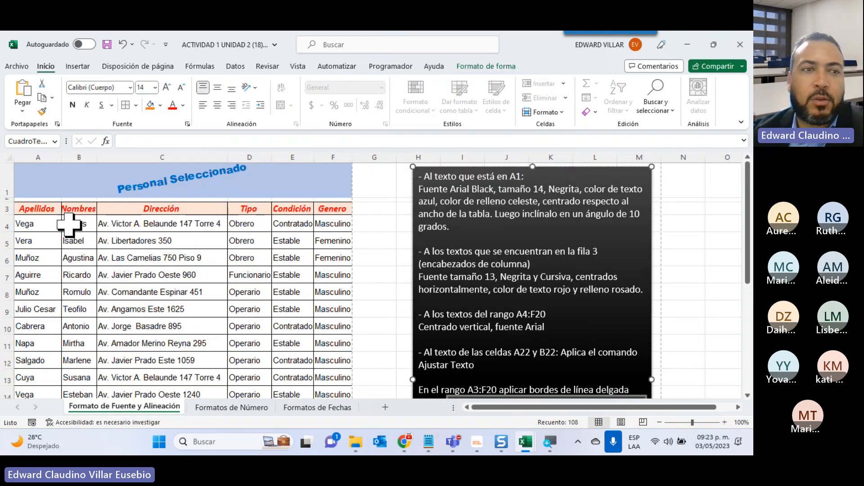
{"action": "left_click", "coordinate": [32, 207]}
{"action": "left_click_drag", "start_coordinate": [32, 207], "coordinate": [318, 372]}
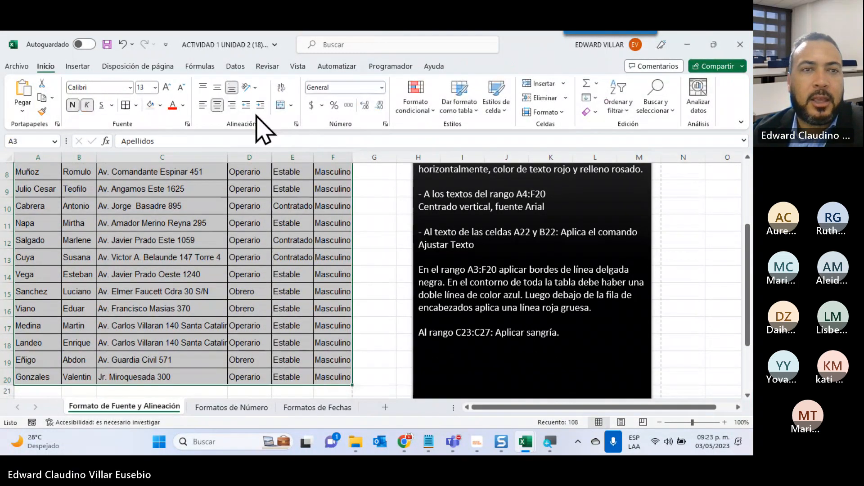
{"action": "left_click", "coordinate": [136, 105]}
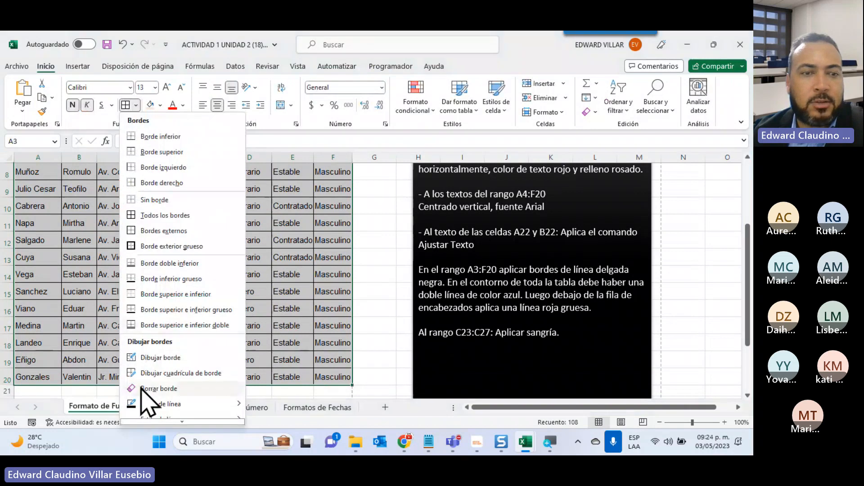
{"action": "mouse_move", "coordinate": [155, 409]}
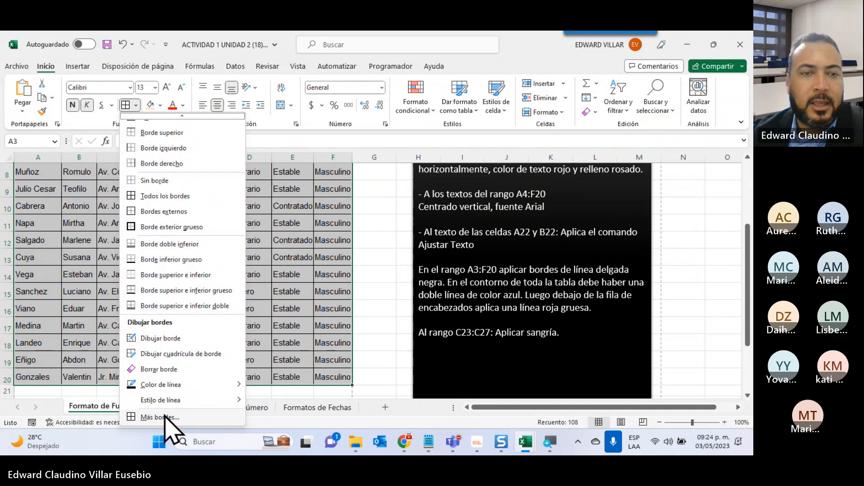
{"action": "left_click", "coordinate": [160, 416]}
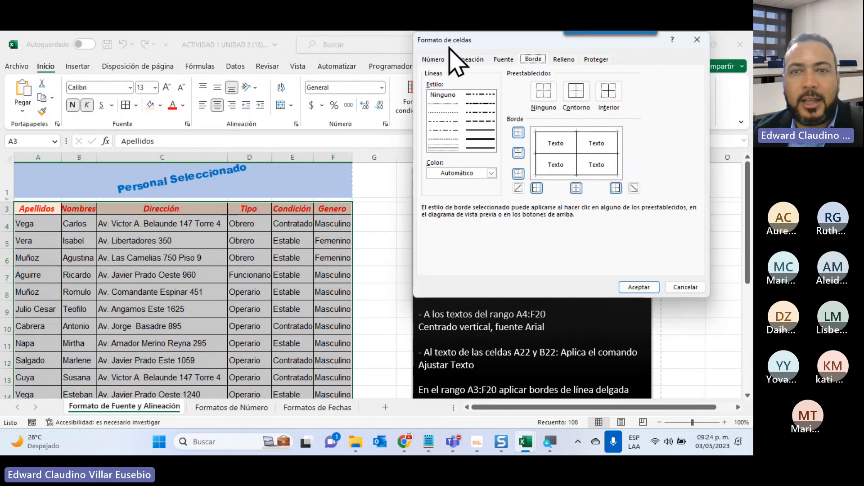
{"action": "left_click", "coordinate": [480, 148]}
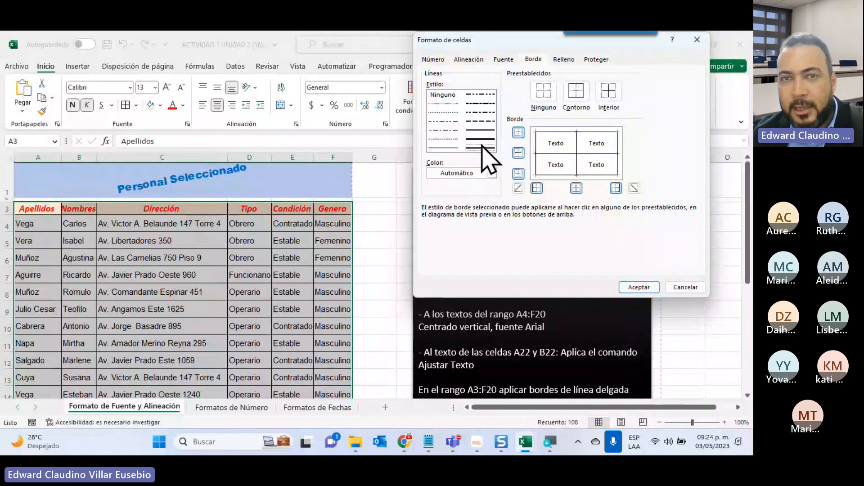
{"action": "left_click", "coordinate": [491, 173]}
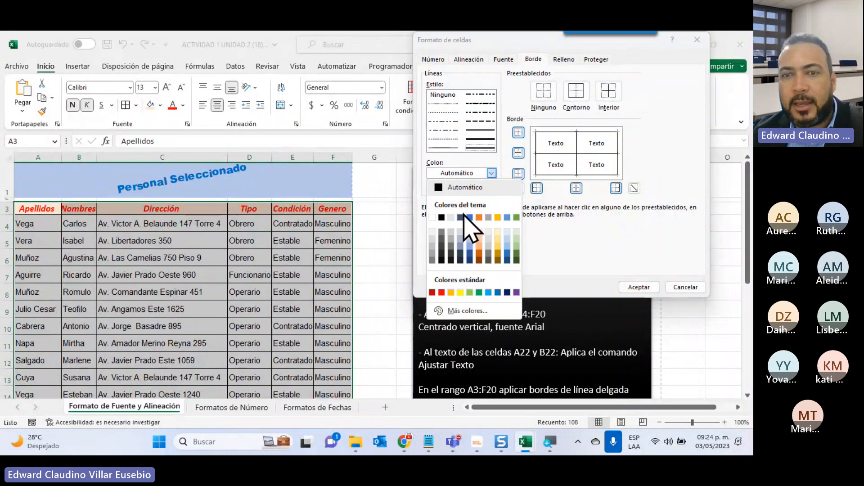
{"action": "left_click", "coordinate": [498, 293]}
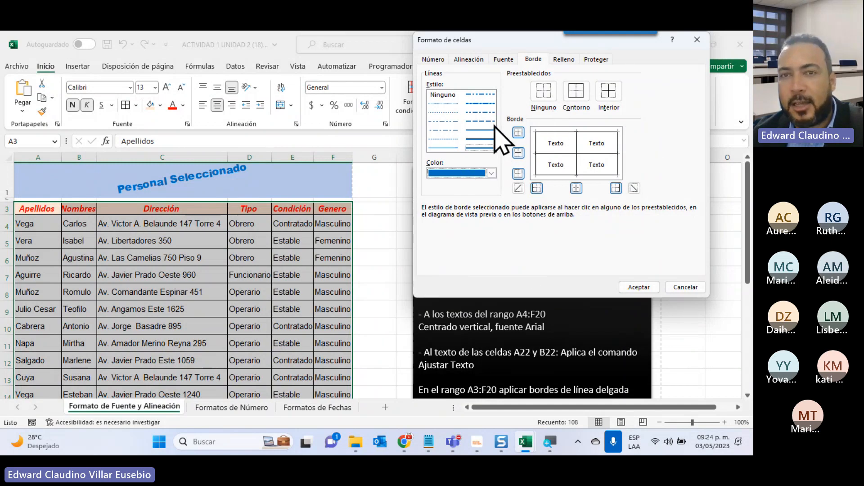
{"action": "left_click", "coordinate": [577, 92]}
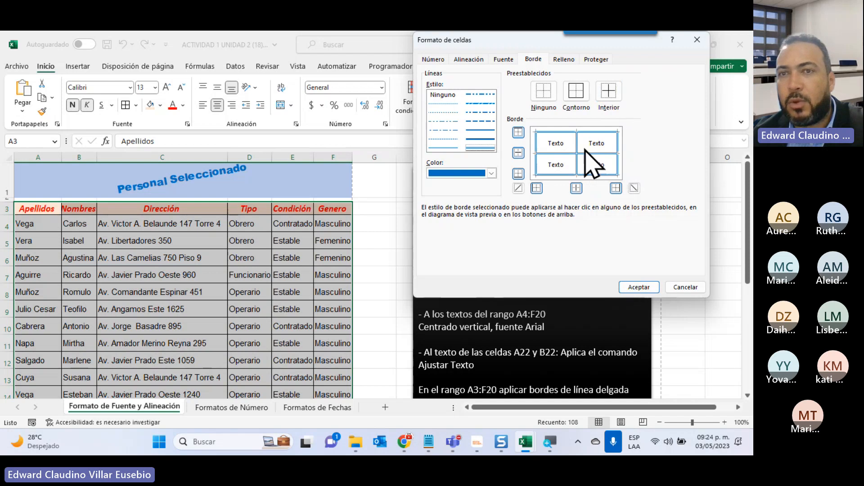
{"action": "left_click", "coordinate": [518, 154]}
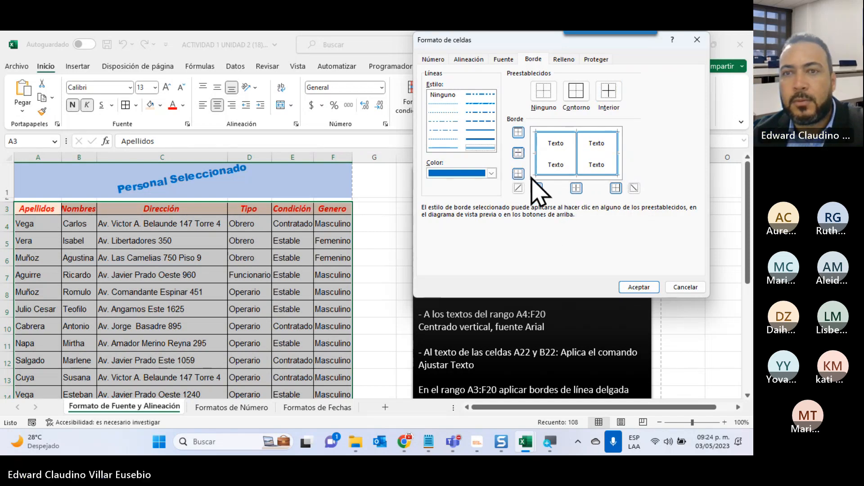
{"action": "left_click", "coordinate": [576, 188]}
{"action": "left_click", "coordinate": [679, 287]}
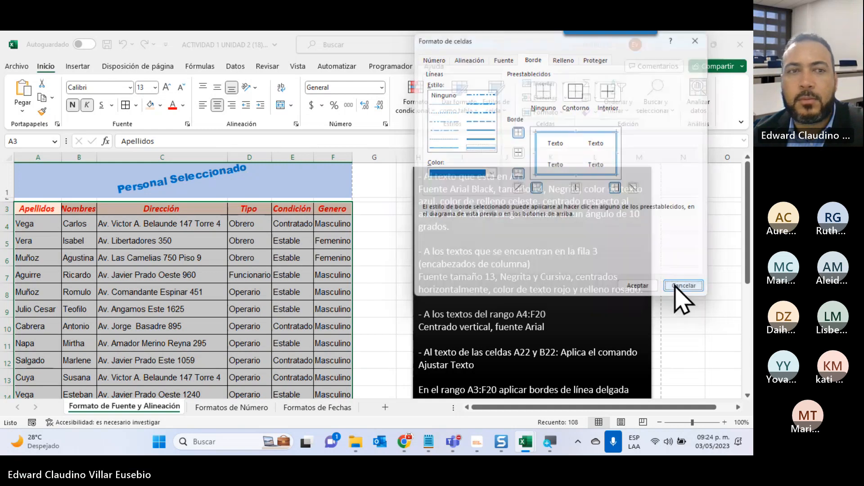
Apply a double-line blue border around the outline of A3:F20, using the standard blue color.
{"action": "left_click", "coordinate": [135, 105]}
{"action": "mouse_move", "coordinate": [215, 418]}
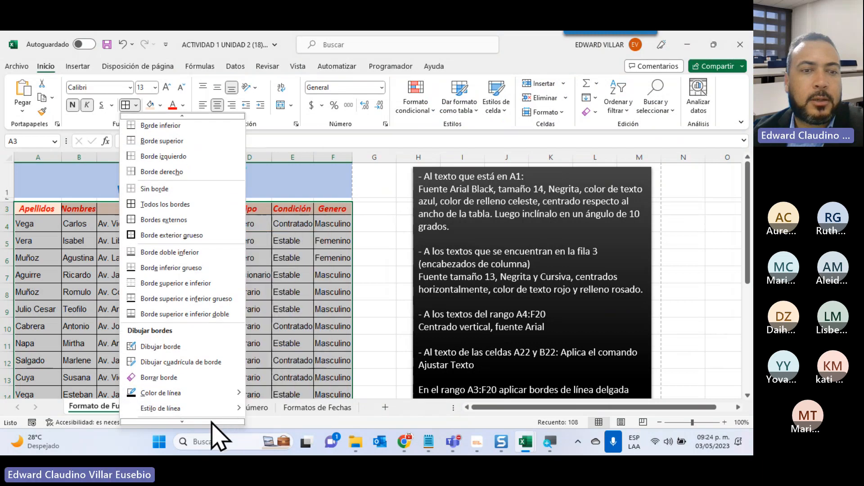
{"action": "scroll", "coordinate": [215, 418], "scroll_direction": "down", "scroll_amount": 1}
{"action": "left_click", "coordinate": [216, 415]}
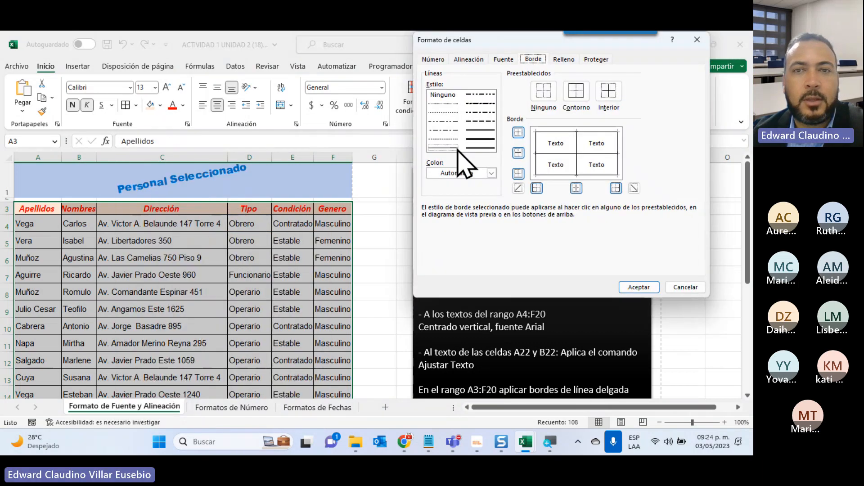
{"action": "left_click", "coordinate": [481, 148]}
{"action": "left_click", "coordinate": [481, 174]}
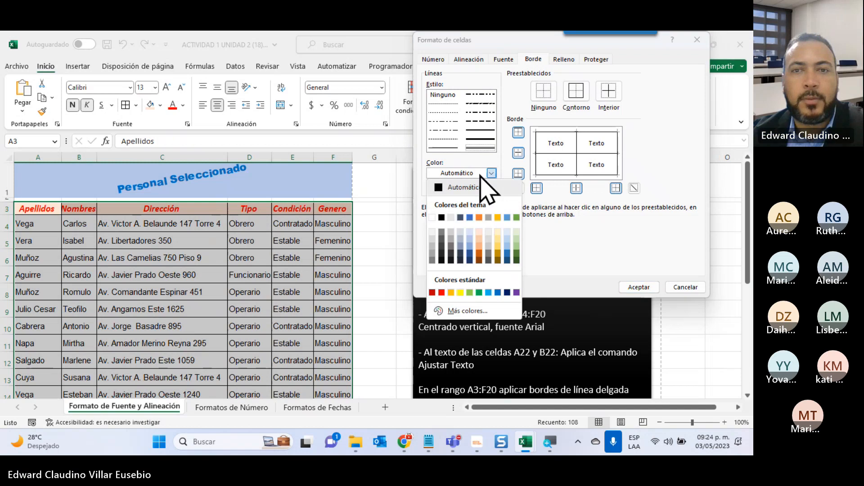
{"action": "left_click", "coordinate": [499, 287]}
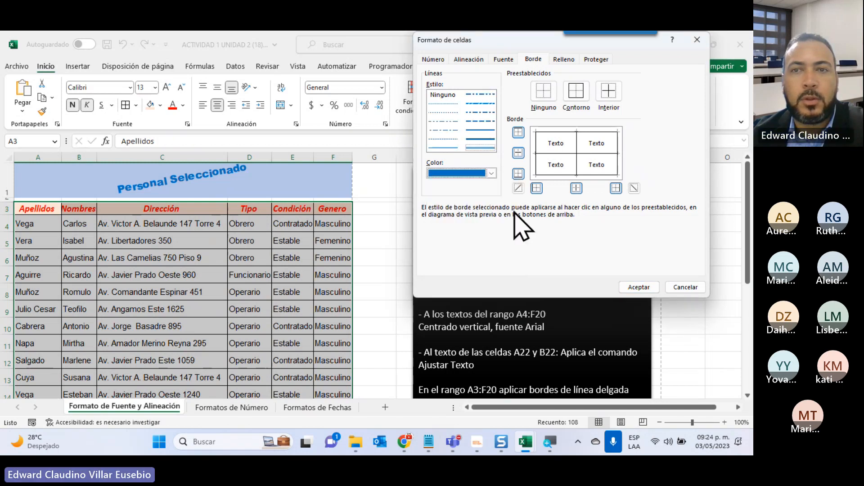
{"action": "left_click", "coordinate": [576, 92]}
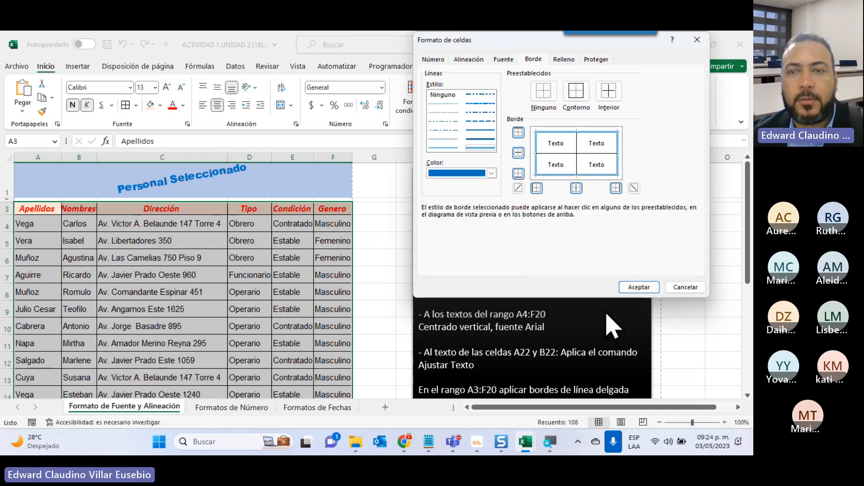
{"action": "left_click", "coordinate": [639, 287]}
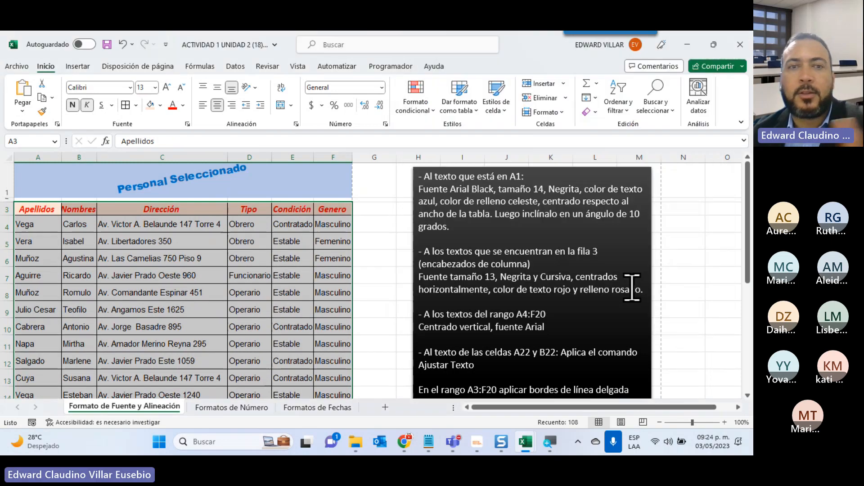
{"action": "left_click", "coordinate": [306, 264]}
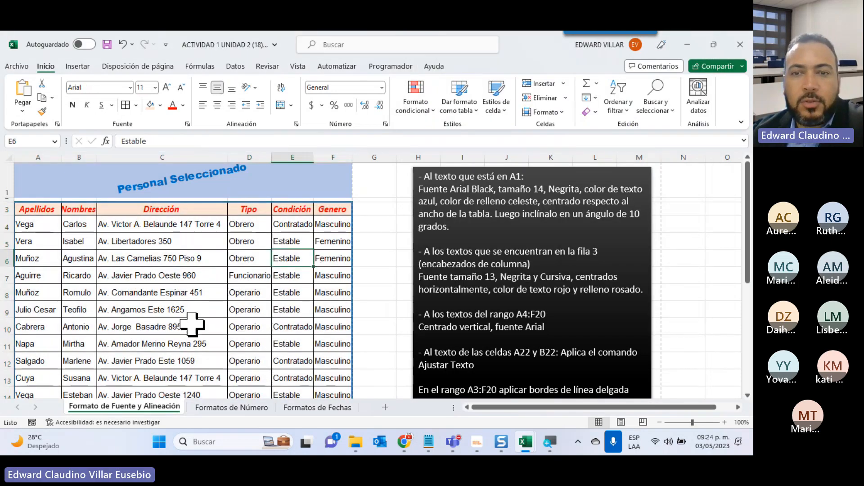
Highlight the instruction about applying indentation to C23:C27 and select that range of branch names.
{"action": "scroll", "coordinate": [191, 337], "scroll_direction": "down", "scroll_amount": 2}
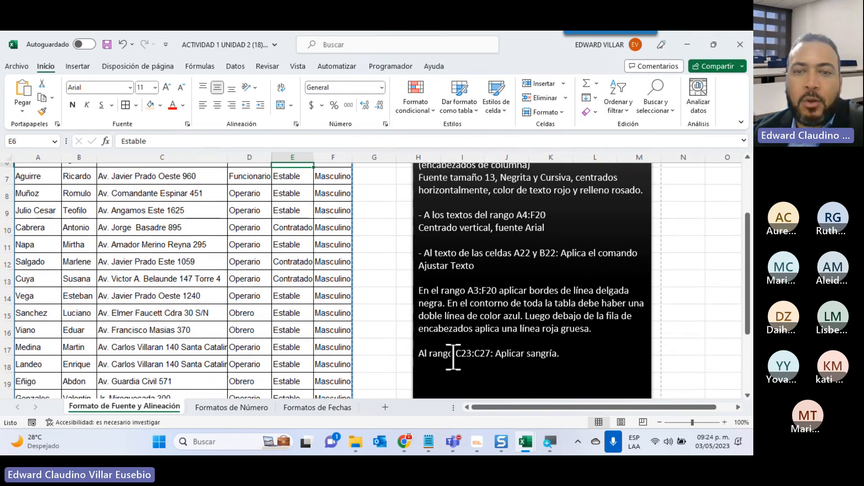
{"action": "left_click_drag", "start_coordinate": [453, 356], "coordinate": [570, 368]}
{"action": "scroll", "coordinate": [376, 332], "scroll_direction": "down", "scroll_amount": 3}
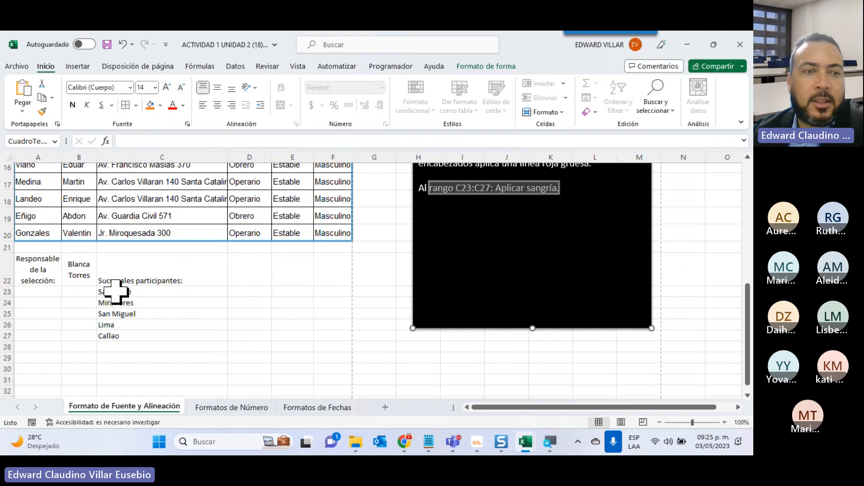
{"action": "left_click_drag", "start_coordinate": [115, 291], "coordinate": [113, 341]}
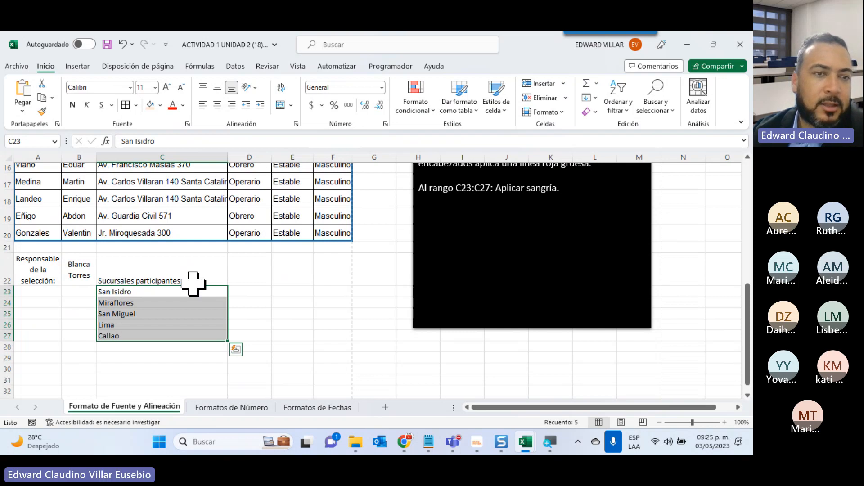
Try indenting the San Isidro text in C23 with leading spaces, and remove those spaces.
{"action": "left_click", "coordinate": [108, 293]}
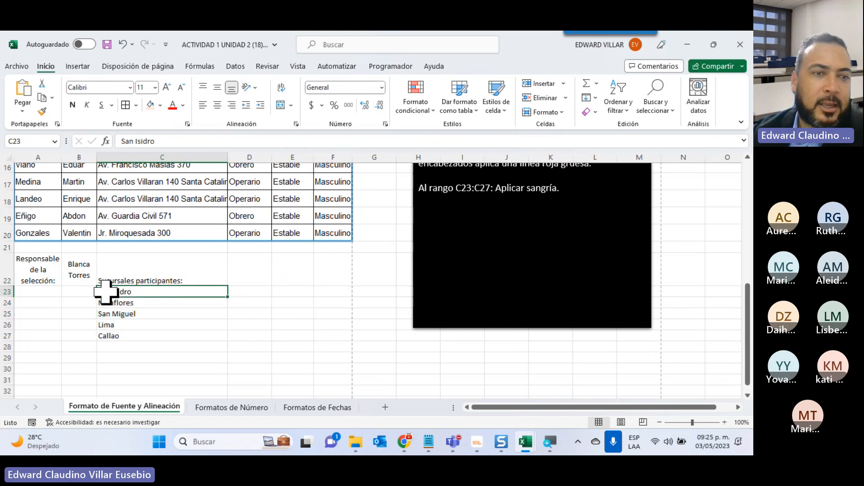
{"action": "left_click", "coordinate": [122, 141]}
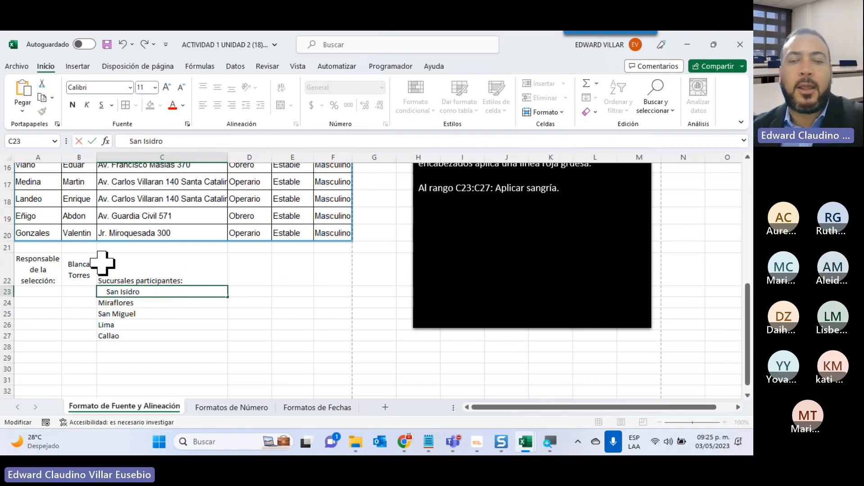
{"action": "key", "text": "BackSpace"}
{"action": "key", "text": "BackSpace"}
{"action": "key", "text": "BackSpace"}
{"action": "key", "text": "BackSpace"}
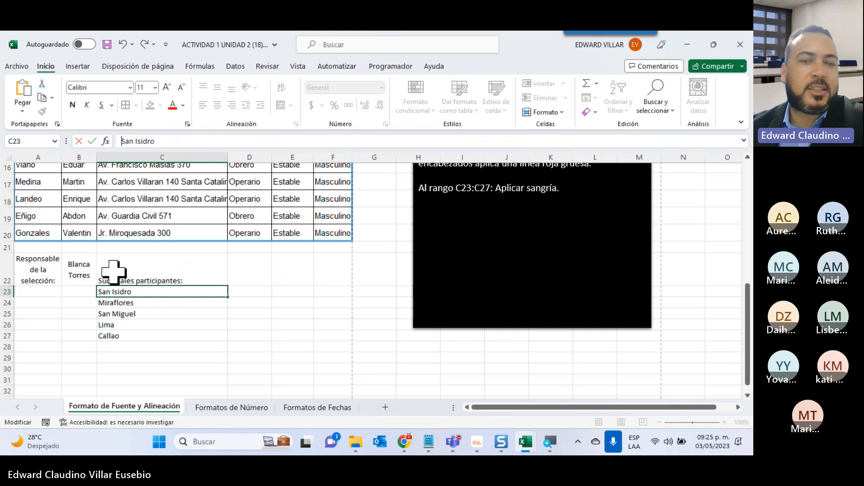
{"action": "key", "text": "Return"}
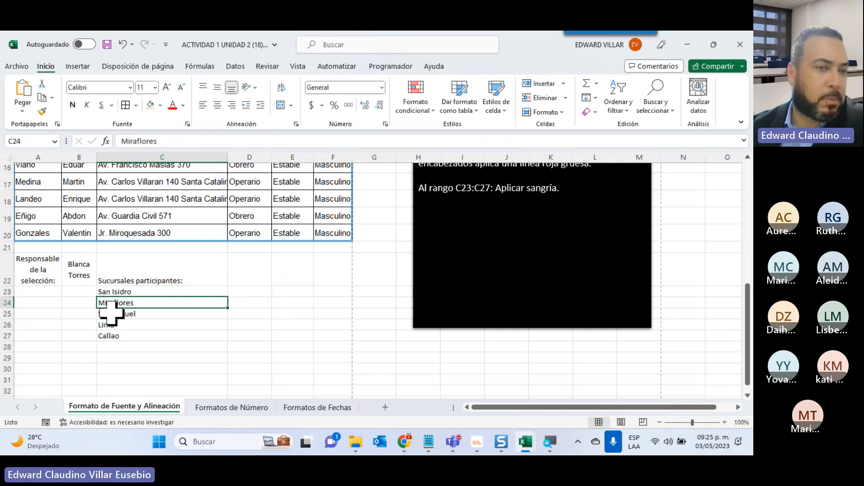
Increase the indent of the branch names in C23:C27 by several levels, reduce it by three levels, and deselect the range.
{"action": "left_click_drag", "start_coordinate": [111, 292], "coordinate": [107, 336]}
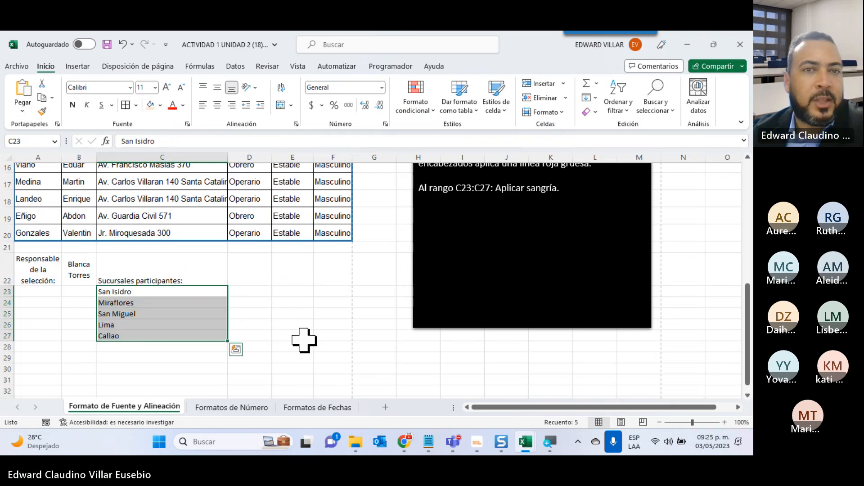
{"action": "left_click", "coordinate": [261, 105]}
{"action": "left_click", "coordinate": [261, 105]}
{"action": "left_click", "coordinate": [261, 105]}
{"action": "left_click", "coordinate": [261, 105]}
{"action": "left_click", "coordinate": [261, 105]}
{"action": "left_click", "coordinate": [261, 105]}
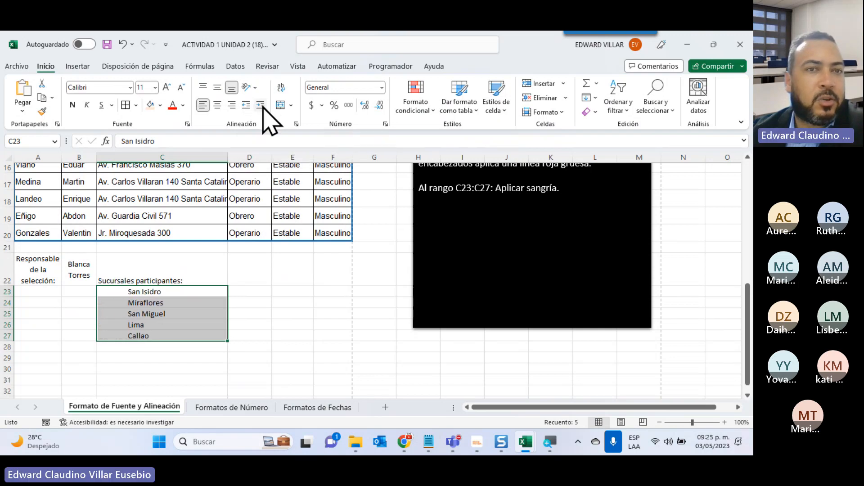
{"action": "left_click", "coordinate": [263, 107]}
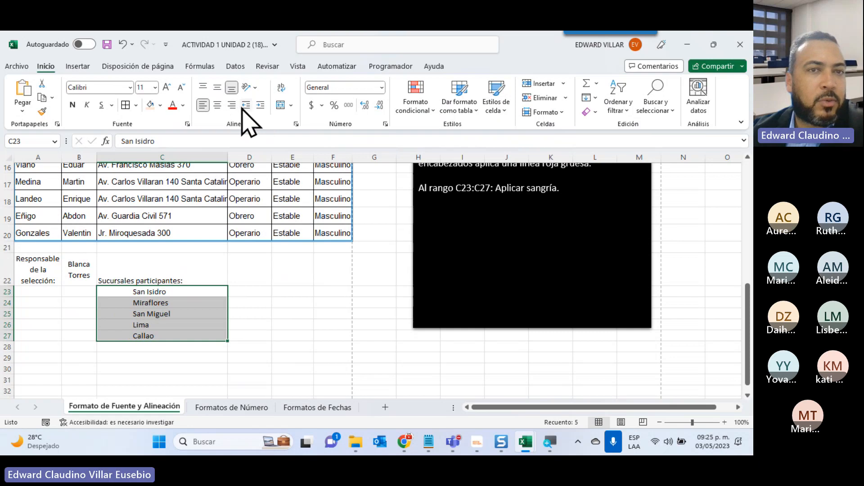
{"action": "left_click", "coordinate": [243, 108]}
{"action": "left_click", "coordinate": [243, 108]}
{"action": "left_click", "coordinate": [243, 108]}
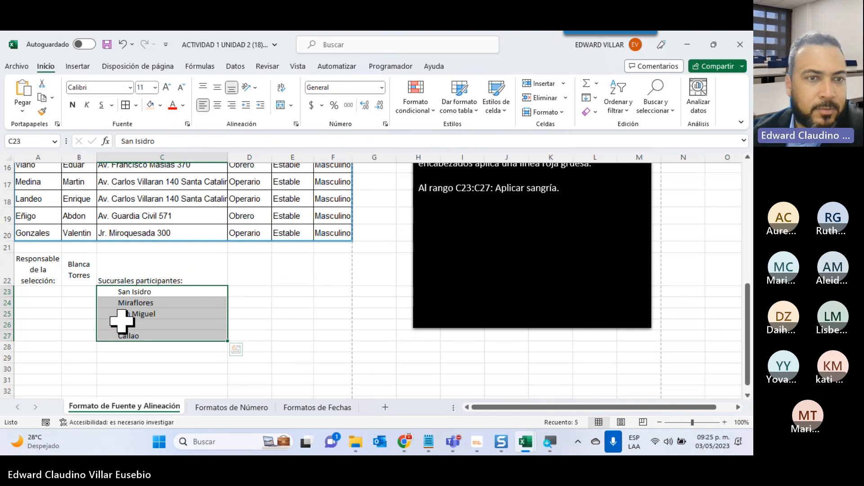
{"action": "left_click", "coordinate": [289, 314]}
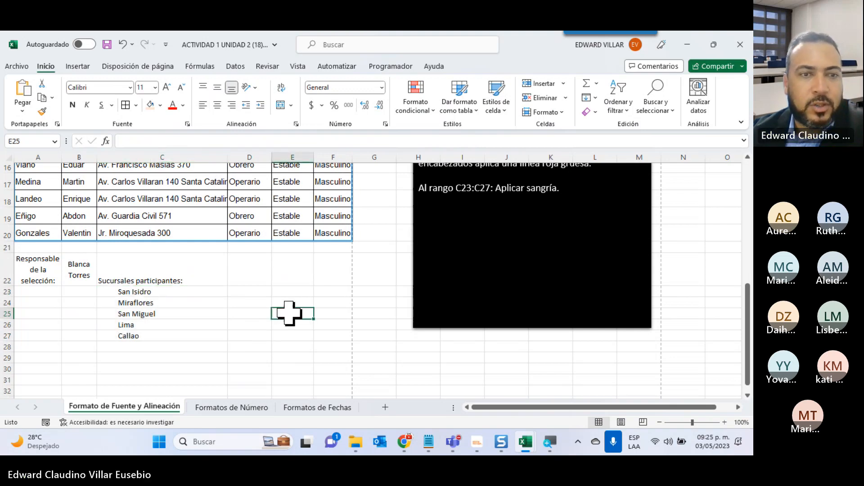
Switch to the Formatos de Número sheet and review the list of available number formats without applying any.
{"action": "scroll", "coordinate": [268, 314], "scroll_direction": "up", "scroll_amount": 5}
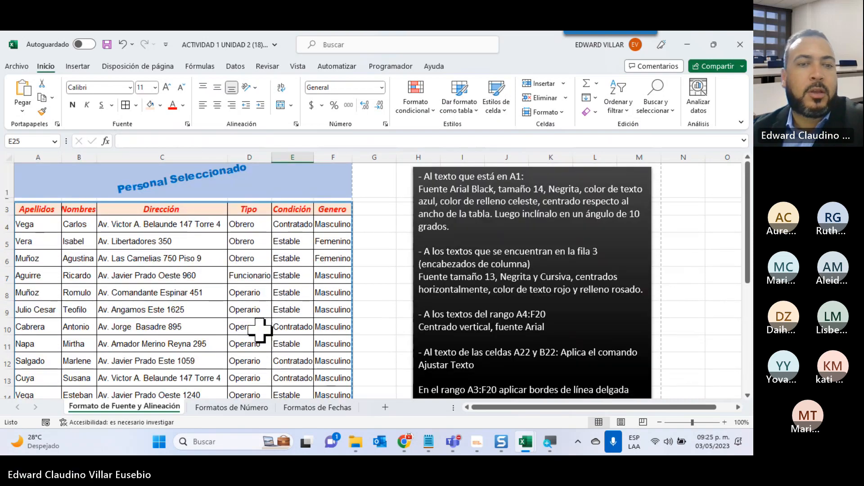
{"action": "left_click", "coordinate": [225, 410]}
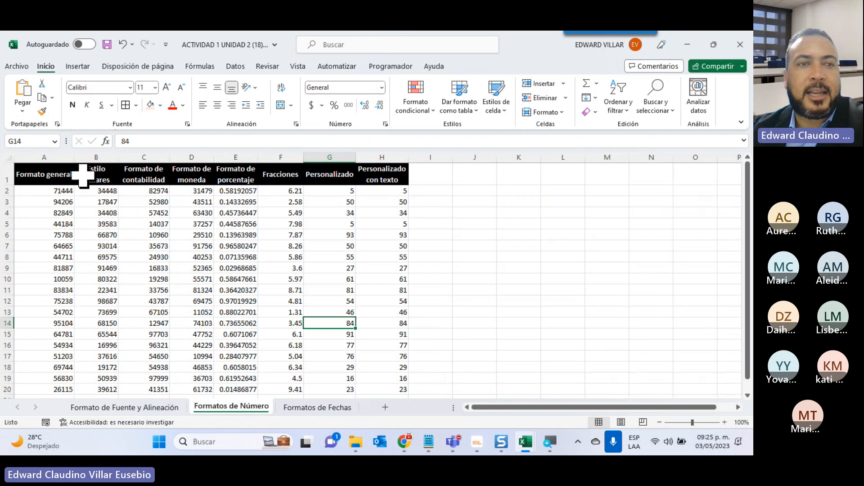
{"action": "left_click", "coordinate": [382, 88]}
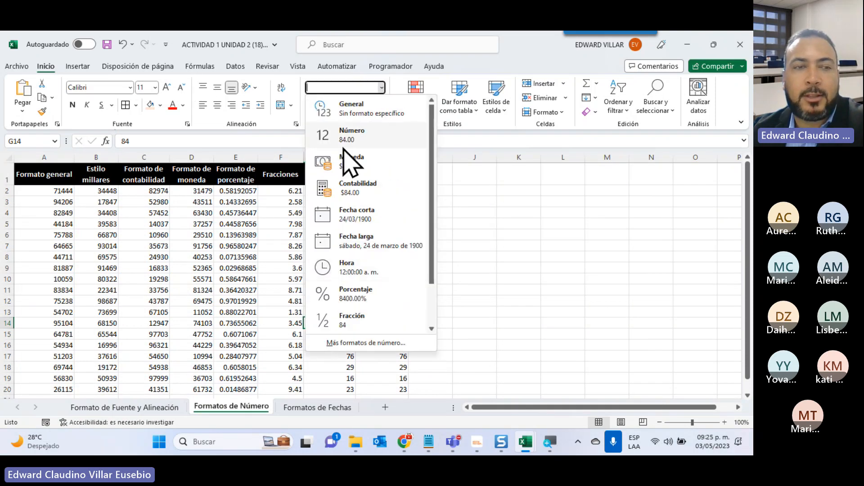
{"action": "left_click", "coordinate": [192, 230]}
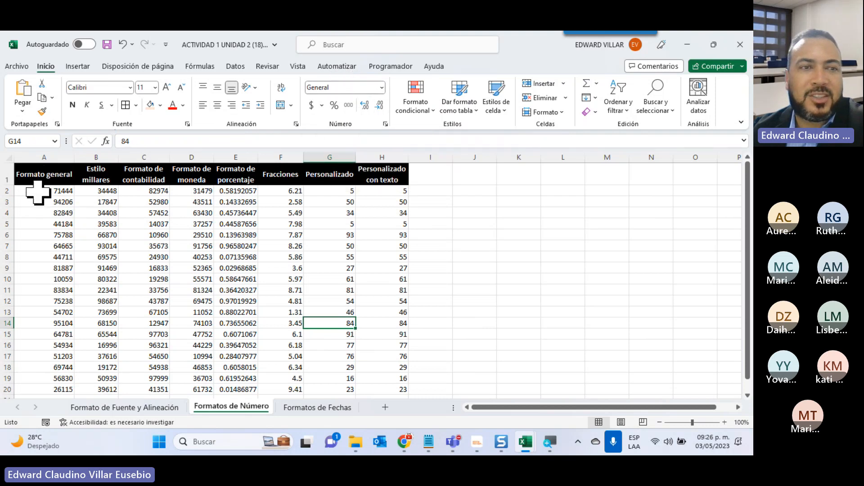
Examine the unformatted values in columns A to H of the number formats sheet.
{"action": "left_click_drag", "start_coordinate": [38, 193], "coordinate": [12, 401]}
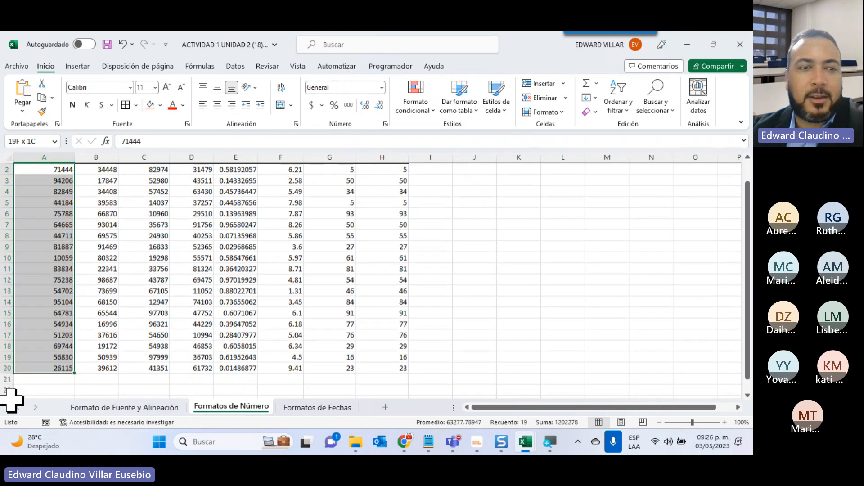
{"action": "scroll", "coordinate": [131, 193], "scroll_direction": "up", "scroll_amount": 1}
{"action": "left_click", "coordinate": [144, 201]}
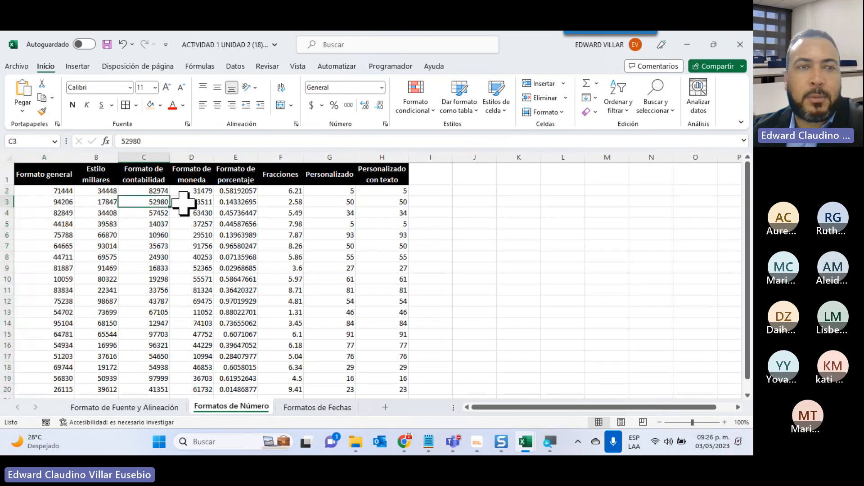
{"action": "left_click", "coordinate": [243, 224]}
{"action": "left_click", "coordinate": [297, 225]}
{"action": "left_click", "coordinate": [337, 223]}
{"action": "left_click", "coordinate": [382, 214]}
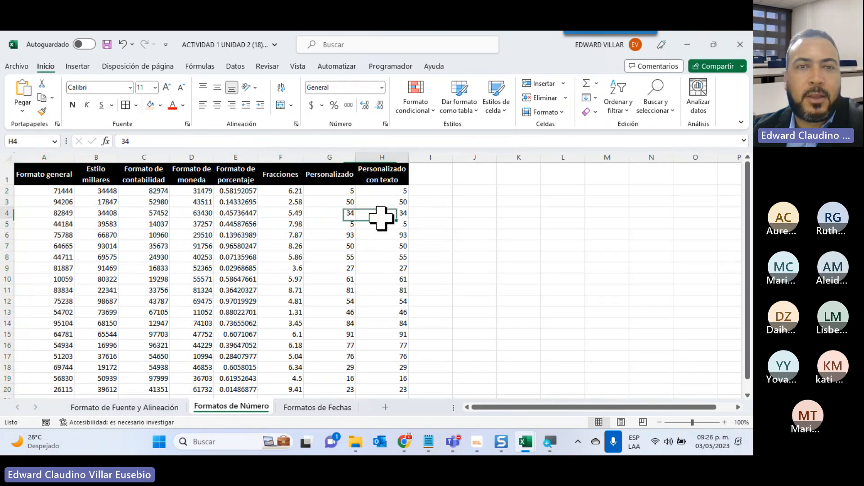
{"action": "left_click", "coordinate": [266, 212]}
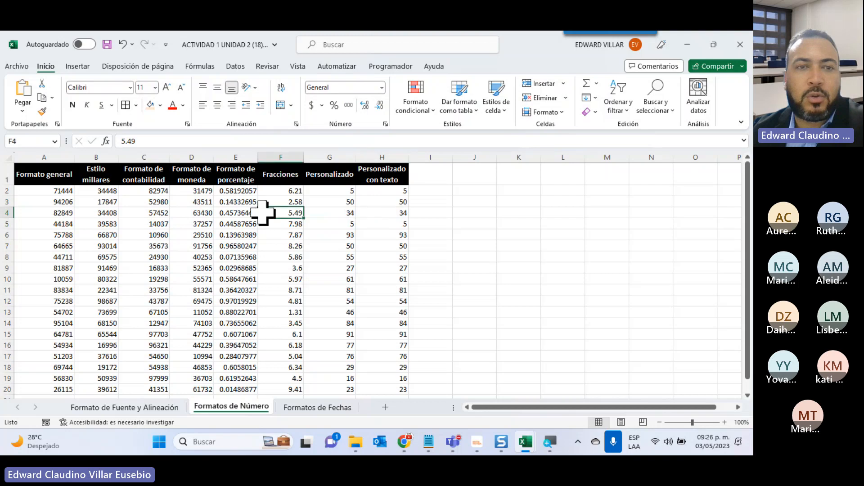
{"action": "left_click", "coordinate": [223, 214]}
{"action": "left_click", "coordinate": [95, 221]}
{"action": "left_click", "coordinate": [44, 212]}
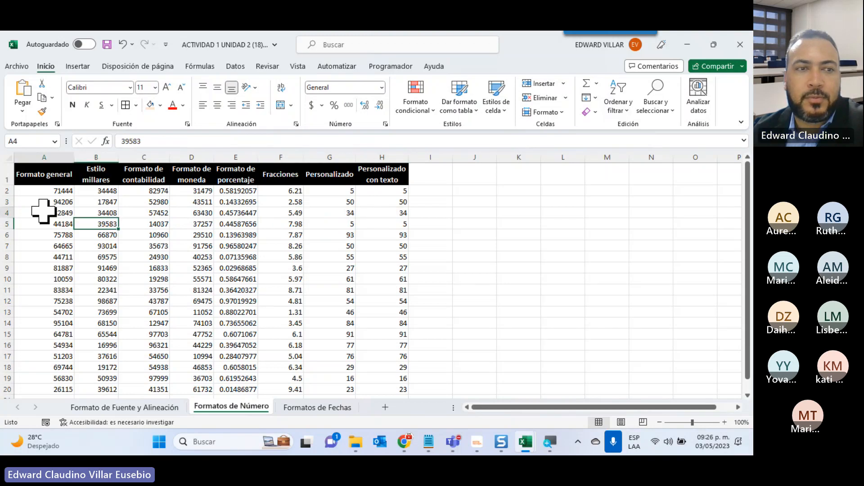
Review the general-format values in A2:A20 and the headings naming the required number format for columns B to E.
{"action": "left_click_drag", "start_coordinate": [44, 191], "coordinate": [18, 388]}
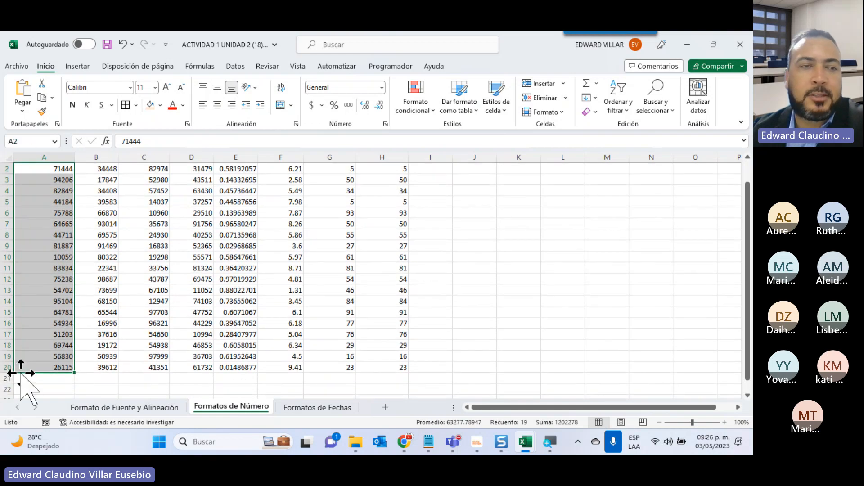
{"action": "scroll", "coordinate": [29, 315], "scroll_direction": "up", "scroll_amount": 1}
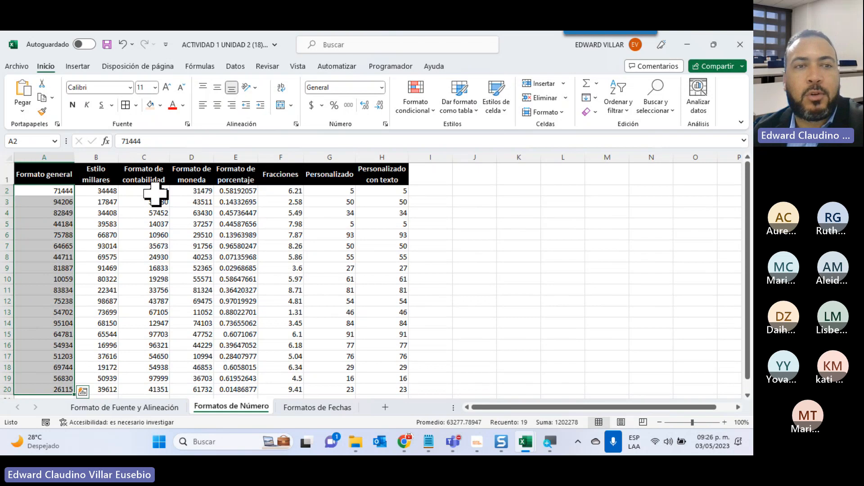
{"action": "left_click", "coordinate": [95, 171]}
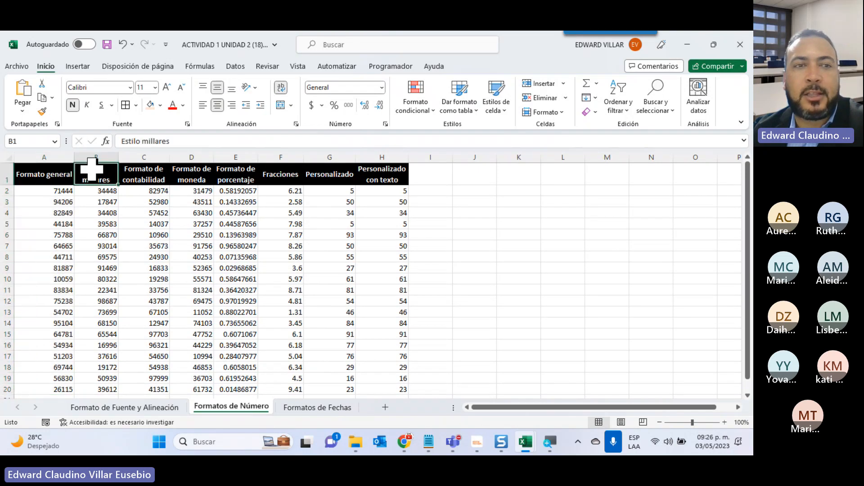
{"action": "left_click", "coordinate": [151, 175]}
{"action": "left_click", "coordinate": [191, 174]}
{"action": "left_click", "coordinate": [242, 173]}
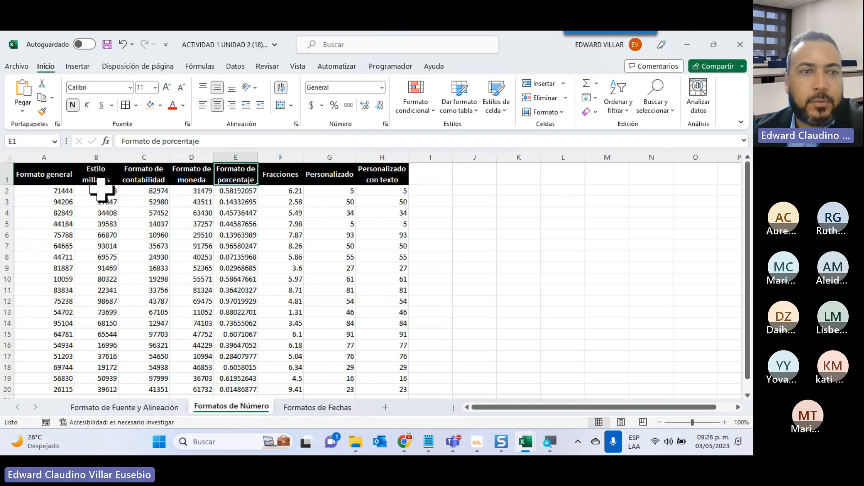
Apply the thousands (comma) style to the Estilo millares values in B2:B20.
{"action": "left_click_drag", "start_coordinate": [100, 190], "coordinate": [112, 383]}
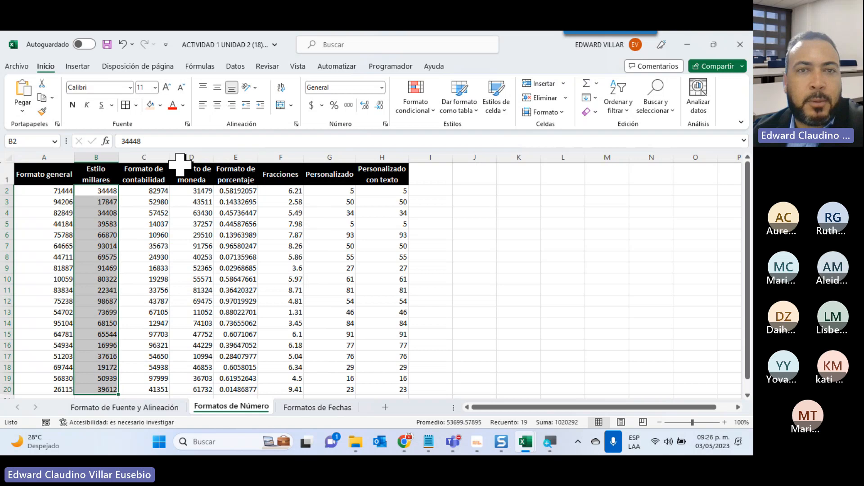
{"action": "left_click", "coordinate": [351, 105]}
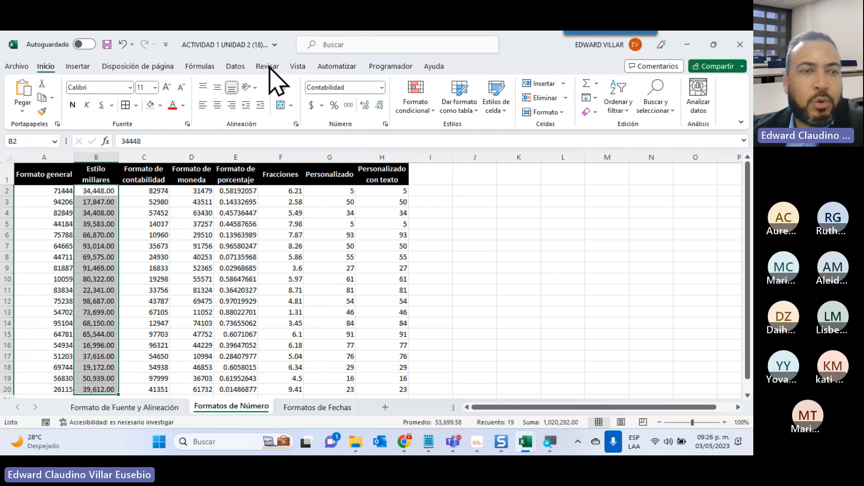
{"action": "left_click", "coordinate": [90, 224]}
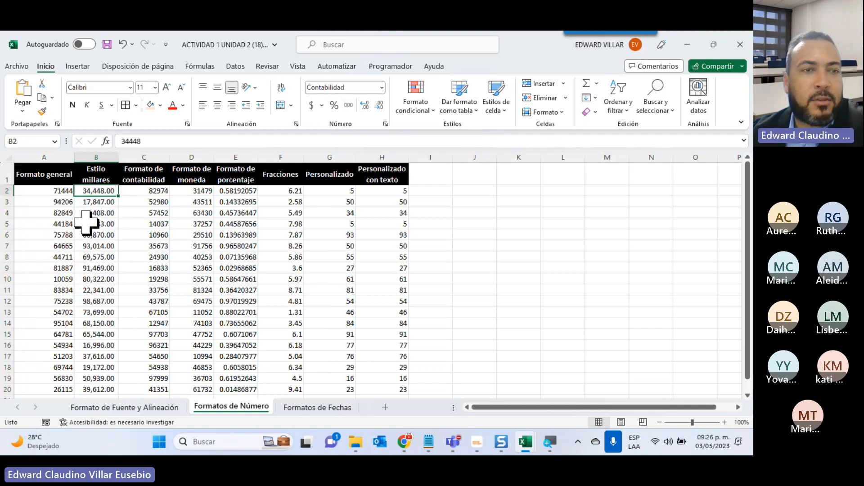
{"action": "left_click", "coordinate": [83, 257]}
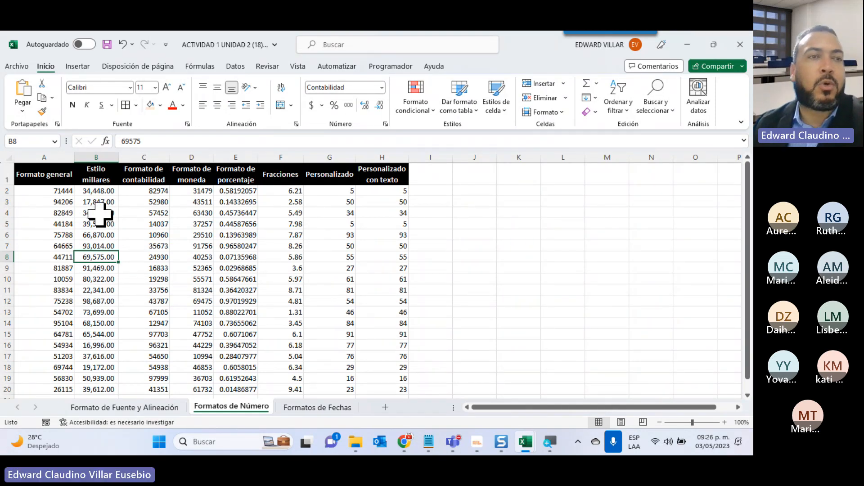
Preview how the Formatos de Número sheet will print and return to the worksheet.
{"action": "left_click", "coordinate": [13, 68]}
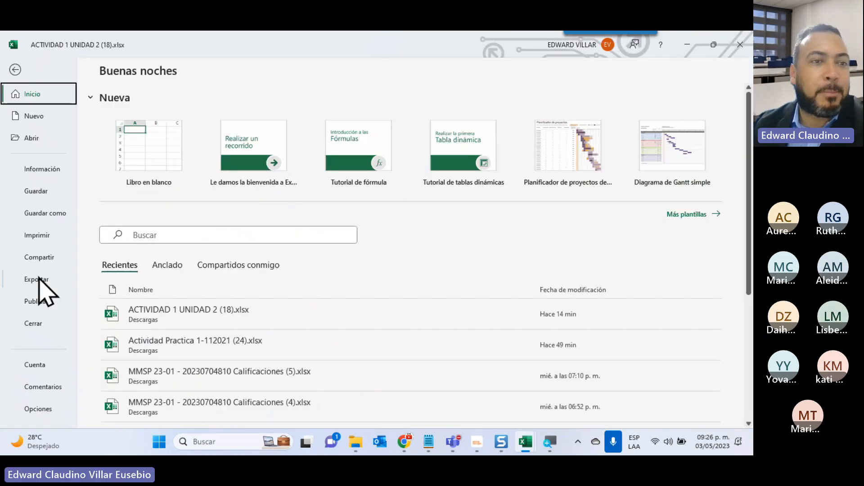
{"action": "left_click", "coordinate": [47, 237]}
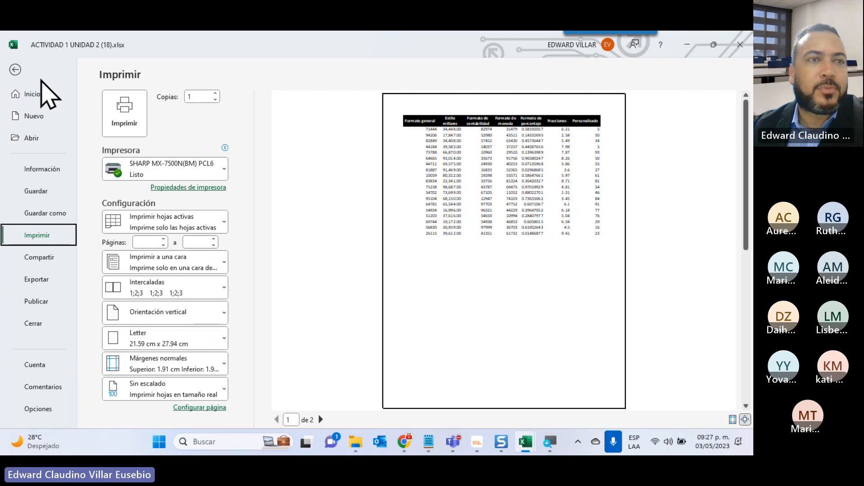
{"action": "left_click", "coordinate": [16, 71]}
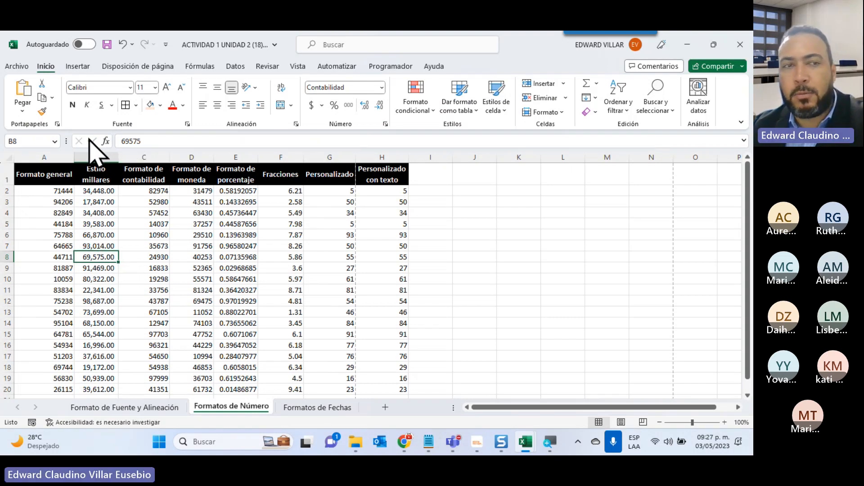
Replace the value in cell B8 of the Estilo millares column with 50000.
{"action": "type", "text": "50000"}
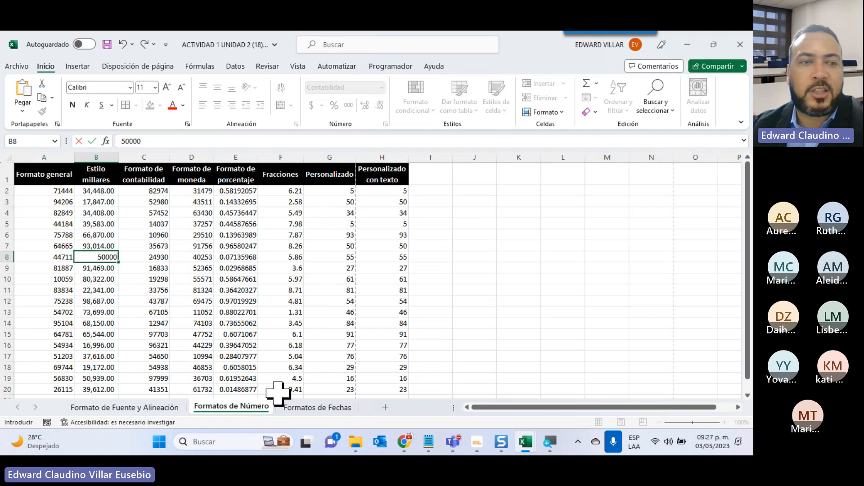
{"action": "key", "text": "Return"}
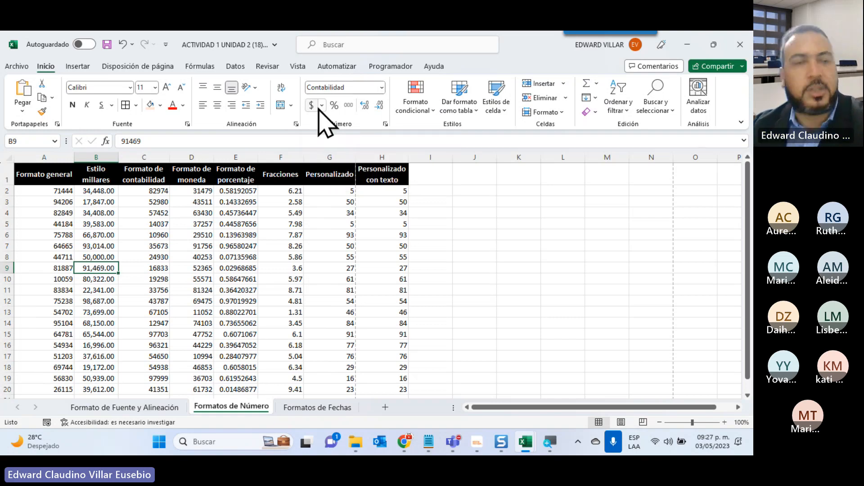
Apply the thousands (comma) style to the empty cells K3:K14 and enter 1000 in K4.
{"action": "left_click_drag", "start_coordinate": [517, 201], "coordinate": [517, 324]}
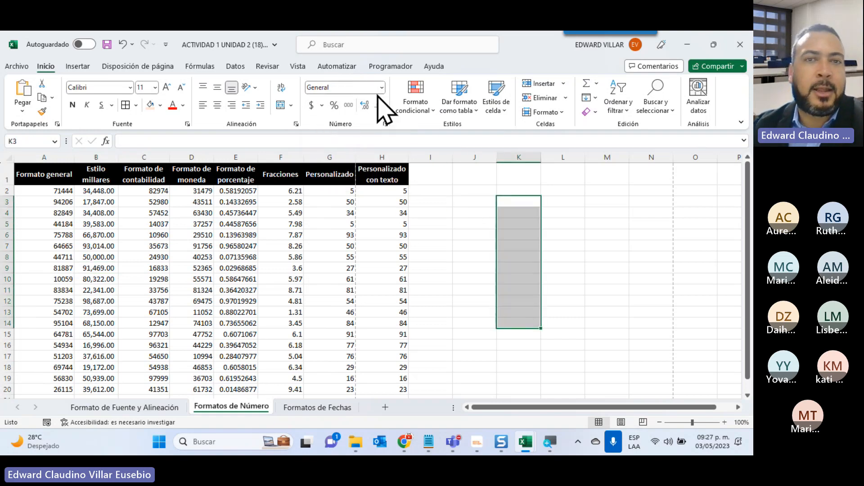
{"action": "left_click", "coordinate": [348, 105]}
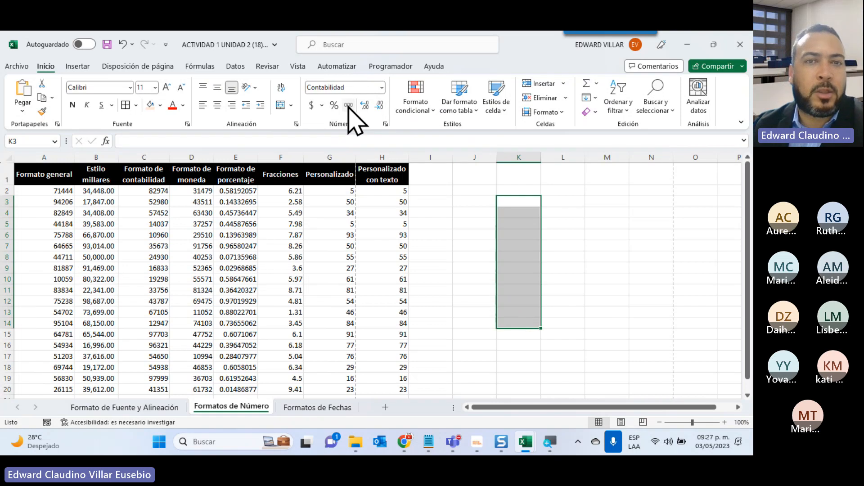
{"action": "left_click", "coordinate": [514, 213]}
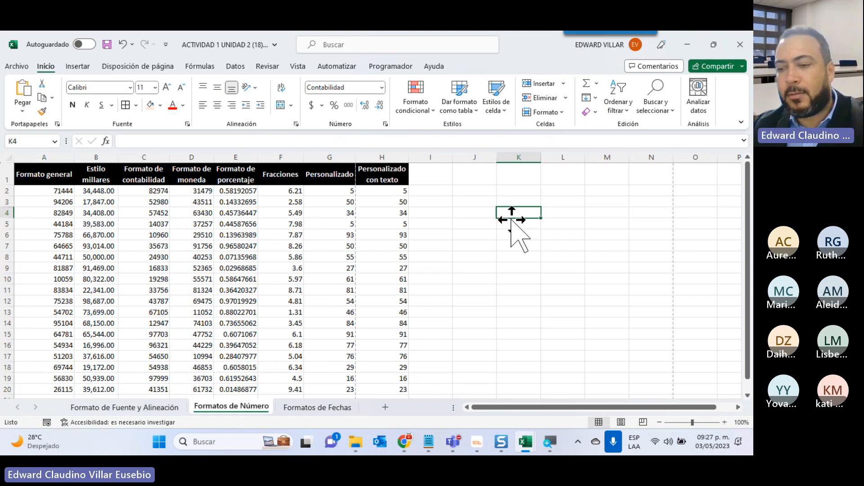
{"action": "type", "text": "1000"}
{"action": "key", "text": "Return"}
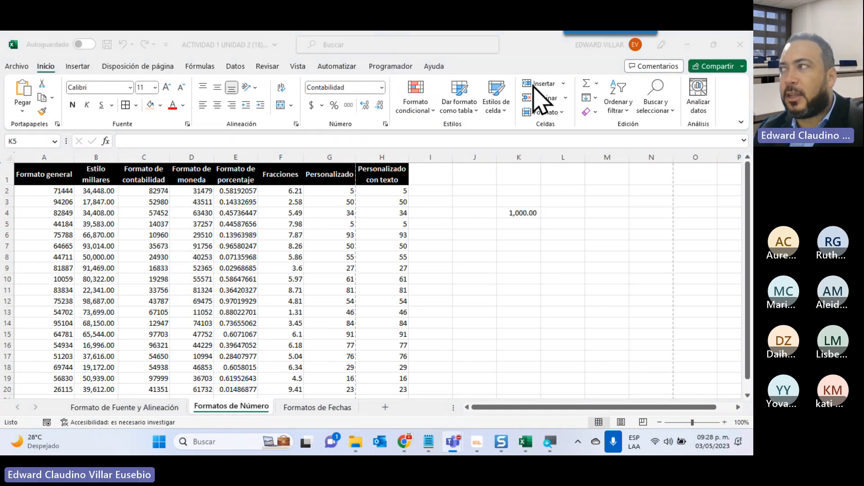
Apply the Contabilidad number format to the Formato de contabilidad values in C2:C20.
{"action": "left_click", "coordinate": [139, 191]}
{"action": "left_click_drag", "start_coordinate": [139, 191], "coordinate": [156, 363]}
{"action": "scroll", "coordinate": [280, 343], "scroll_direction": "up", "scroll_amount": 1}
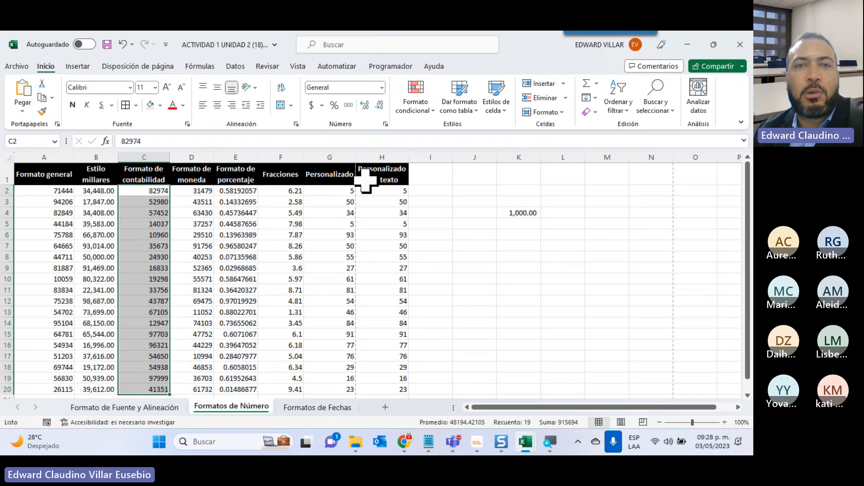
{"action": "left_click", "coordinate": [381, 88]}
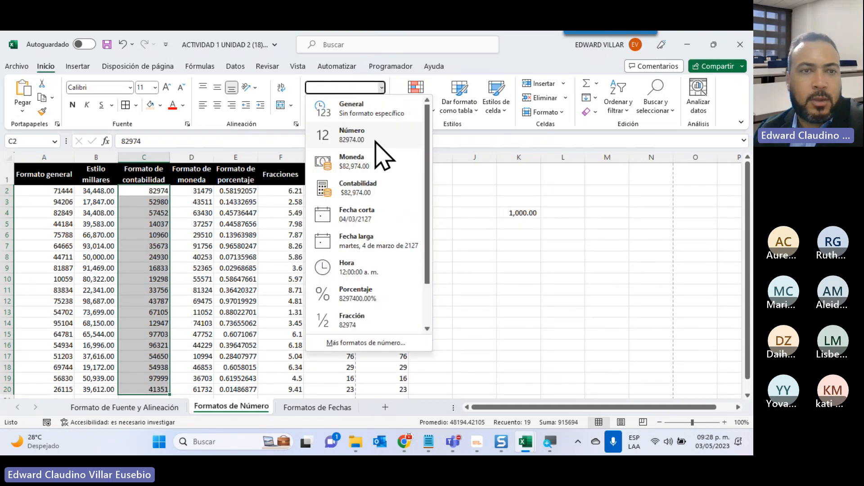
{"action": "left_click", "coordinate": [363, 188]}
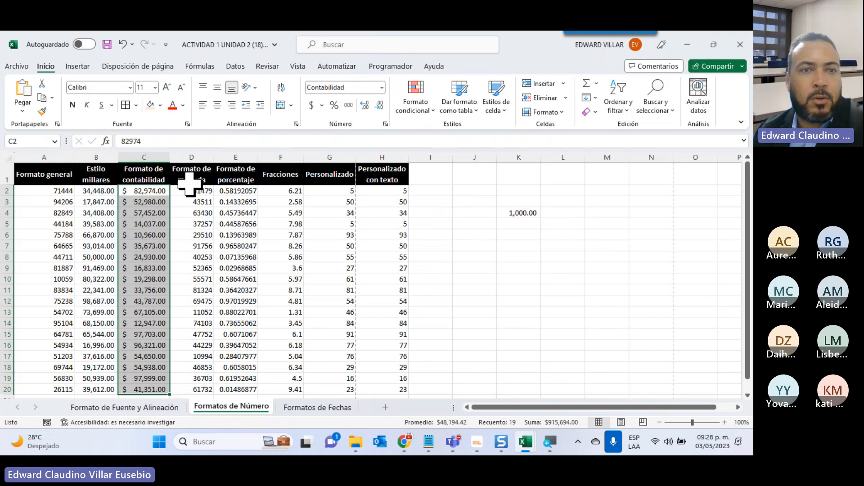
Apply the Moneda number format to the Formato de moneda values in D2:D20.
{"action": "left_click_drag", "start_coordinate": [193, 191], "coordinate": [193, 387]}
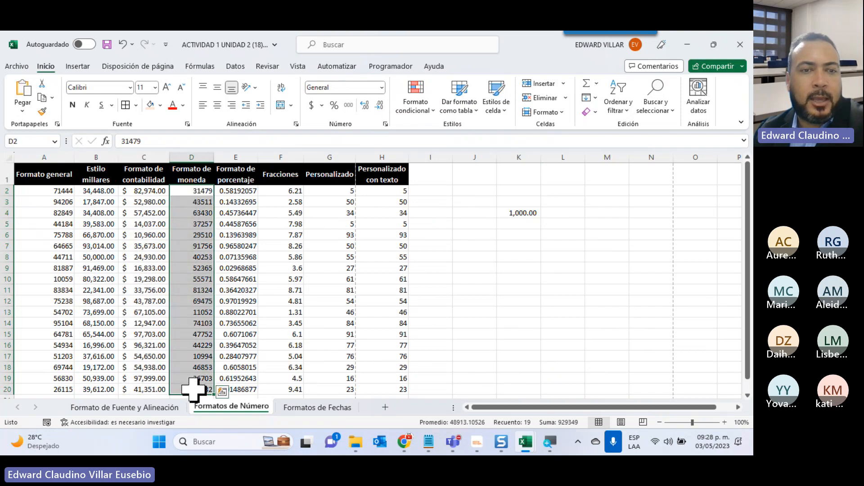
{"action": "left_click", "coordinate": [382, 87]}
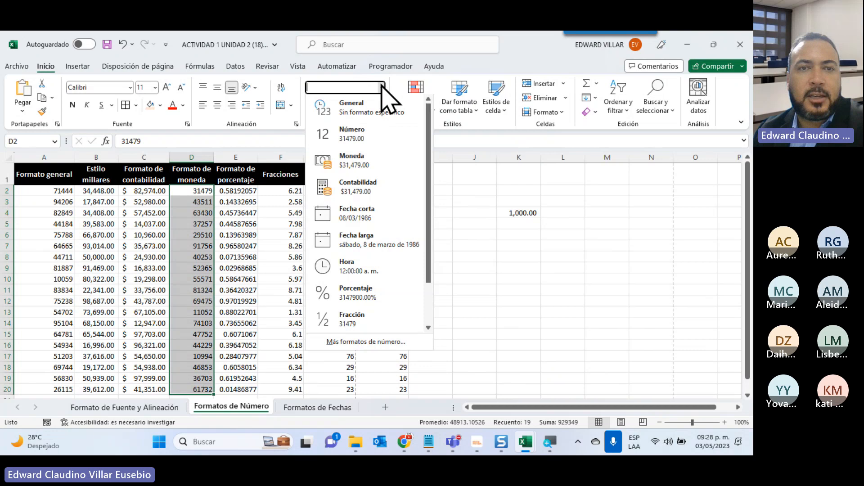
{"action": "left_click", "coordinate": [355, 160]}
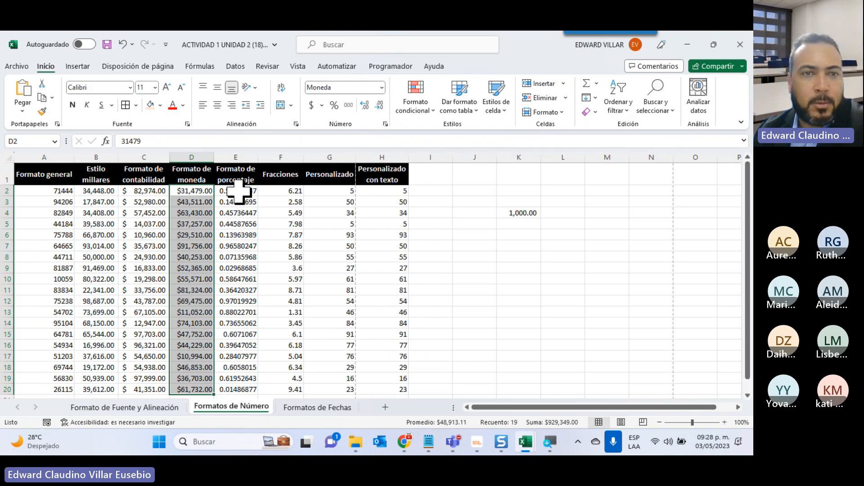
Apply the Porcentaje number format to the Formato de porcentaje values in E2:E20.
{"action": "left_click_drag", "start_coordinate": [242, 189], "coordinate": [227, 389]}
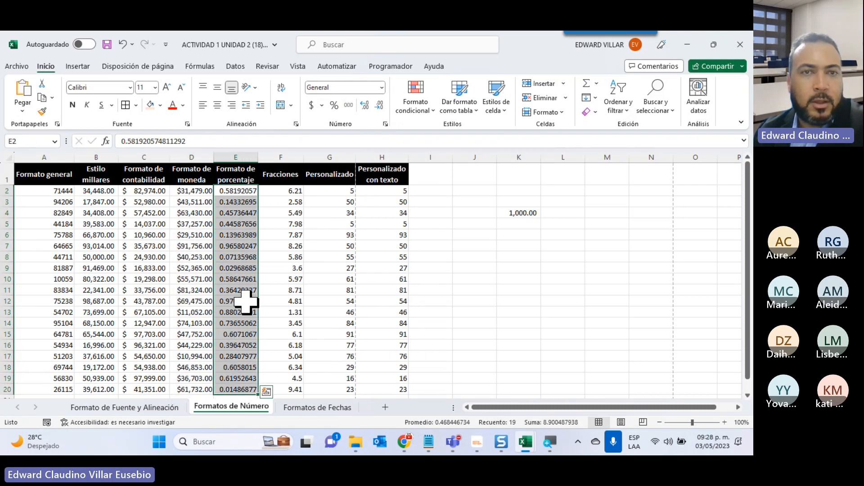
{"action": "left_click", "coordinate": [382, 87]}
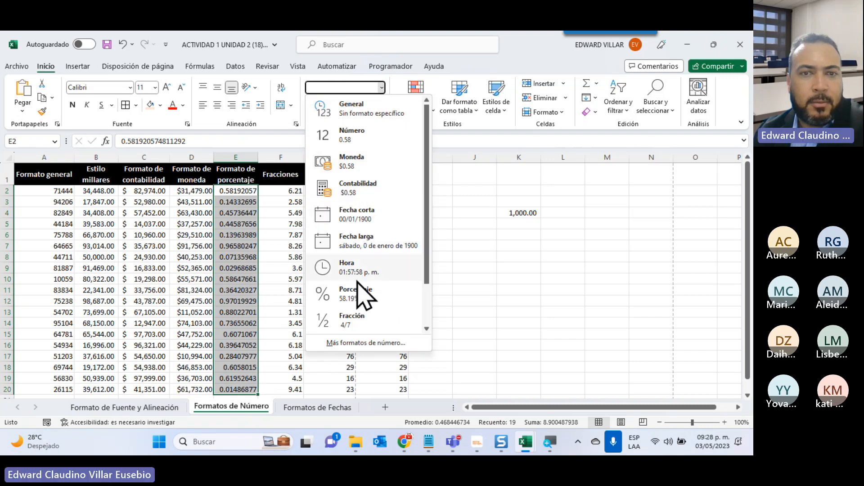
{"action": "left_click", "coordinate": [378, 298]}
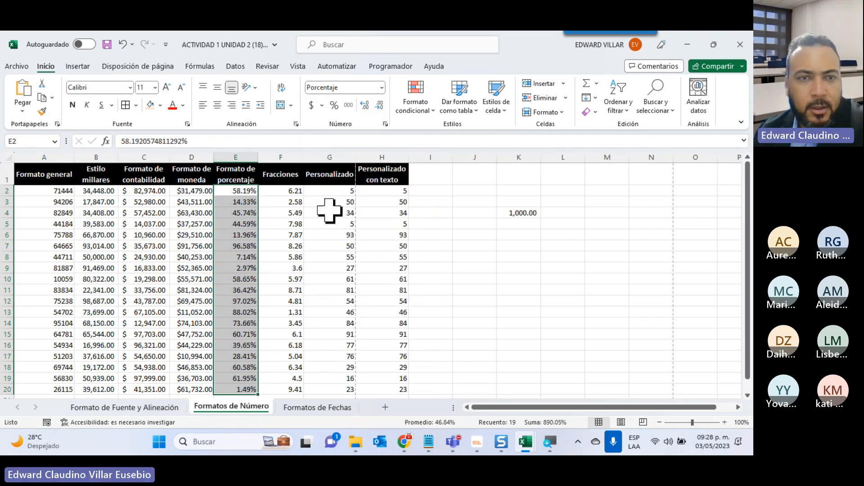
{"action": "left_click", "coordinate": [247, 224]}
{"action": "left_click", "coordinate": [233, 287]}
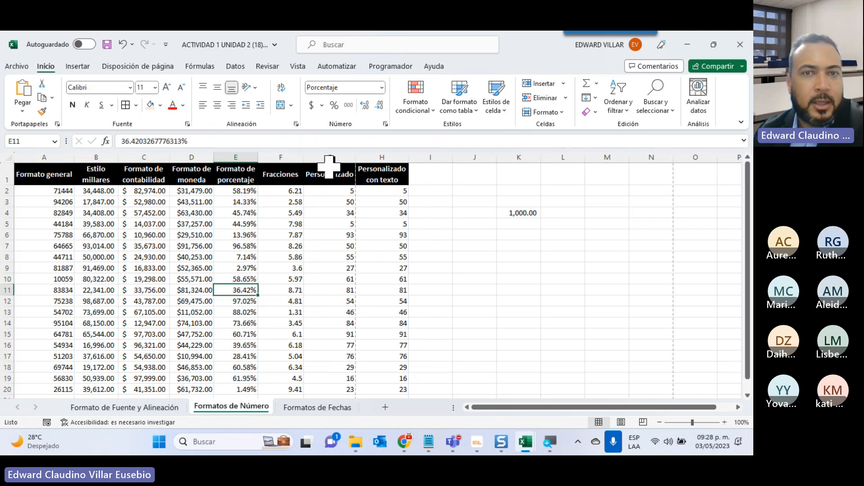
Apply the custom number format "El valor es: "## to the Personalizado con texto values in H2:H20.
{"action": "left_click_drag", "start_coordinate": [380, 193], "coordinate": [380, 367]}
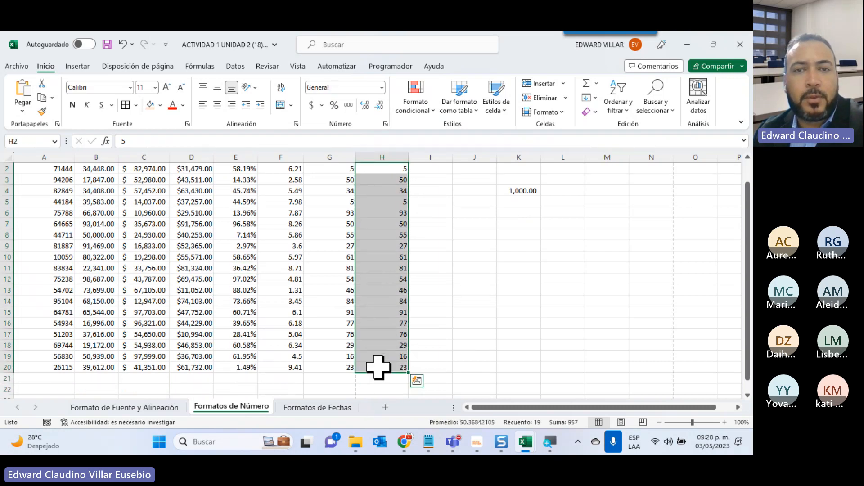
{"action": "scroll", "coordinate": [378, 342], "scroll_direction": "up", "scroll_amount": 1}
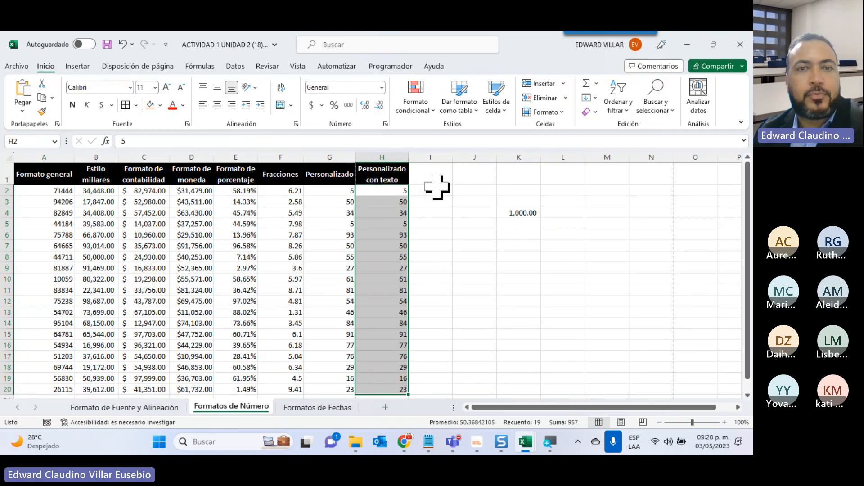
{"action": "left_click", "coordinate": [382, 85]}
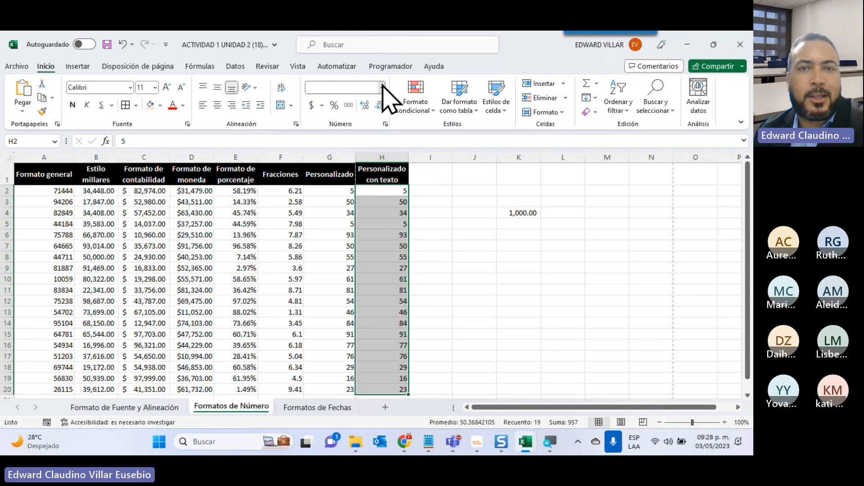
{"action": "scroll", "coordinate": [422, 326], "scroll_direction": "down", "scroll_amount": 2}
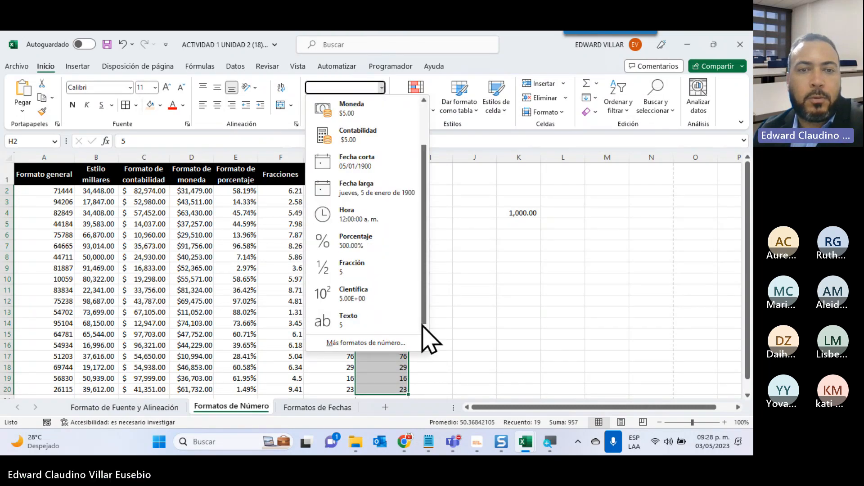
{"action": "left_click", "coordinate": [365, 343]}
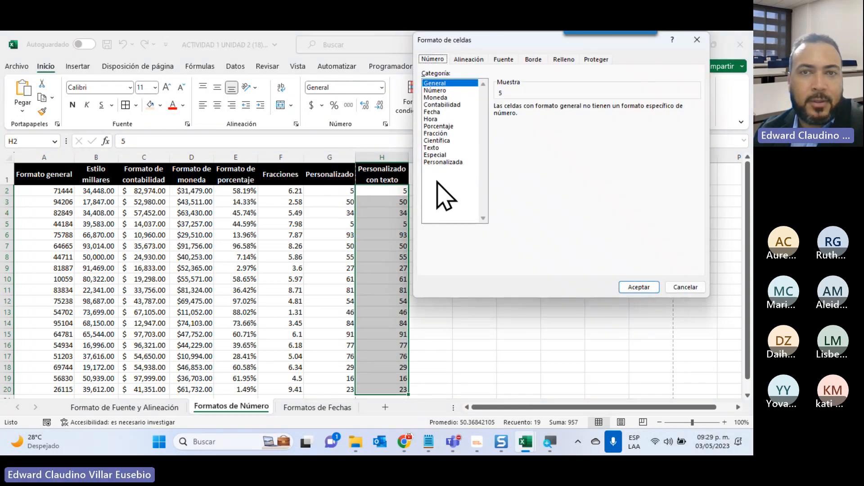
{"action": "left_click", "coordinate": [435, 91]}
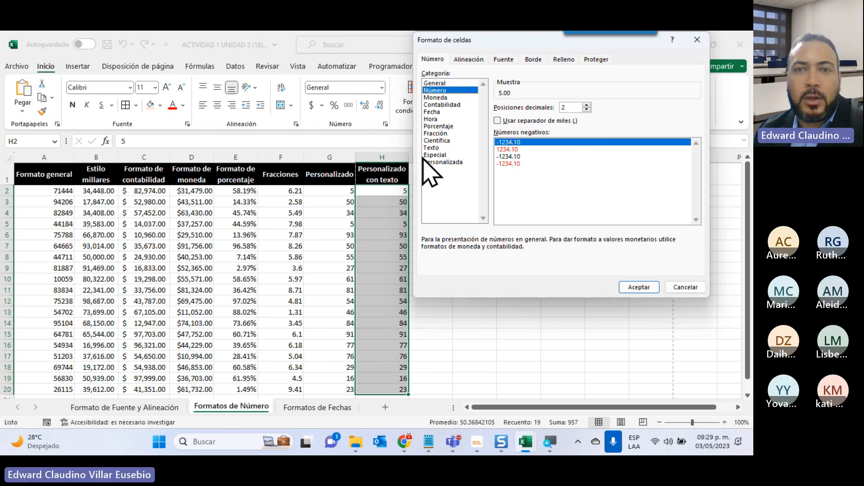
{"action": "left_click", "coordinate": [439, 162]}
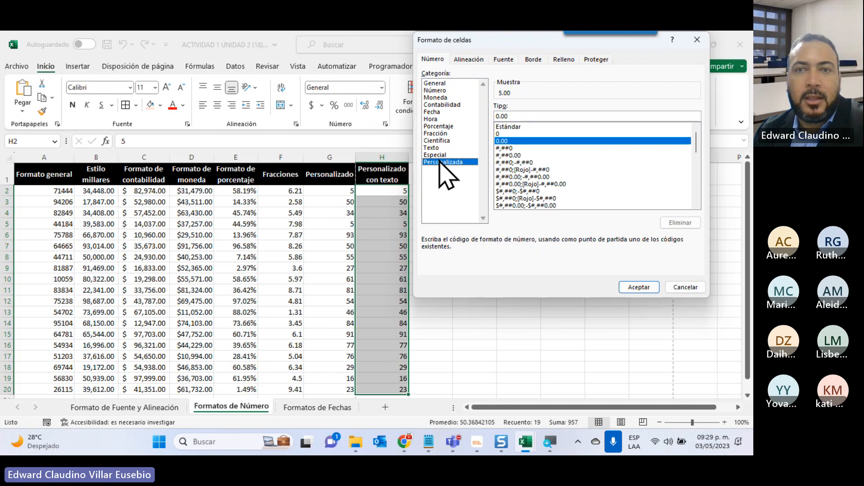
{"action": "left_click_drag", "start_coordinate": [511, 115], "coordinate": [445, 96]}
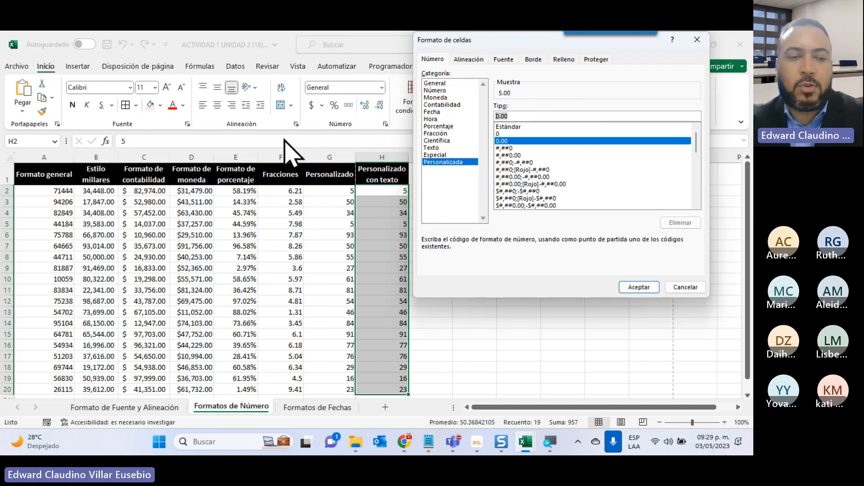
{"action": "type", "text": "\""}
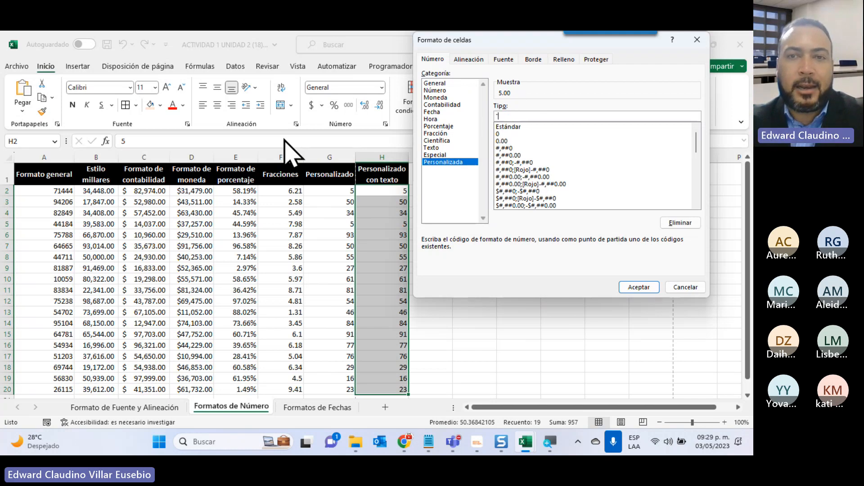
{"action": "type", "text": "El "}
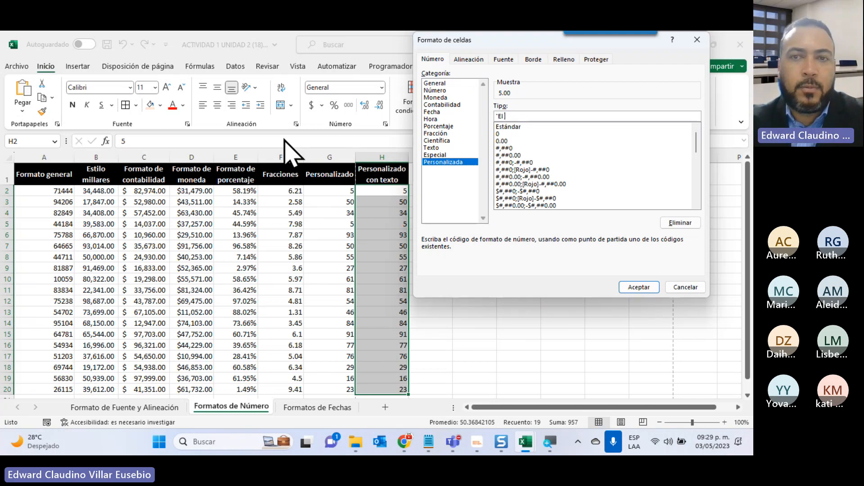
{"action": "type", "text": "valo"}
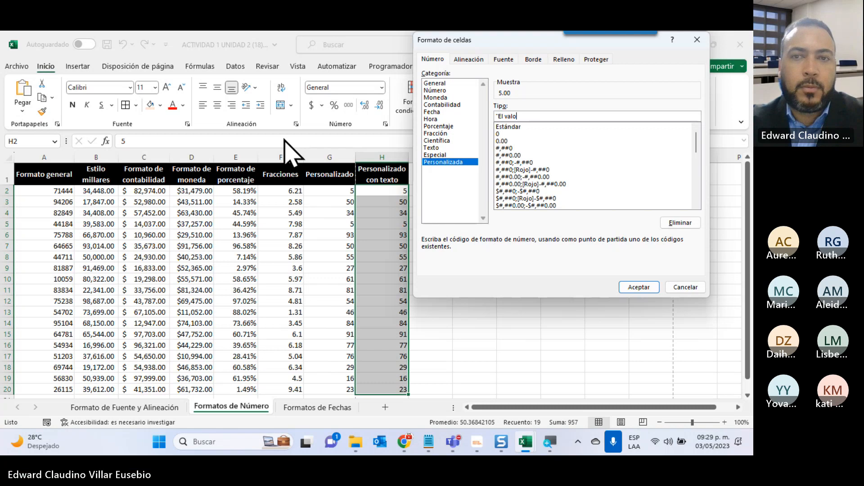
{"action": "type", "text": "r es: "}
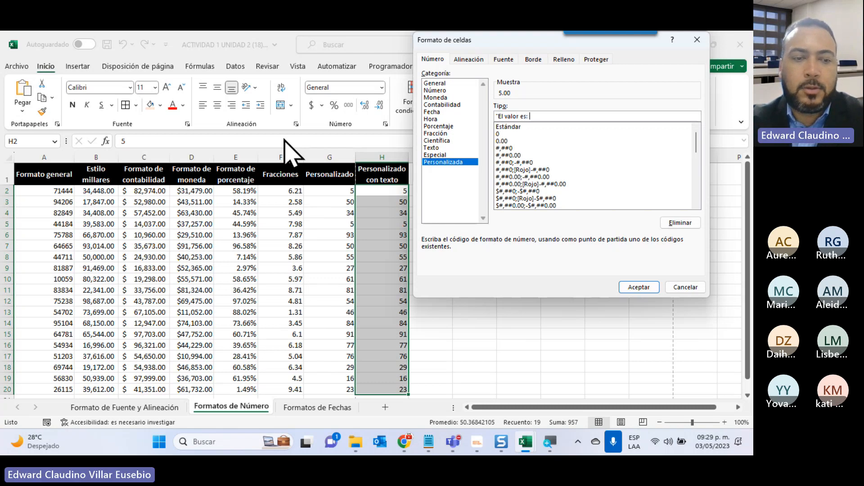
{"action": "type", "text": "\""}
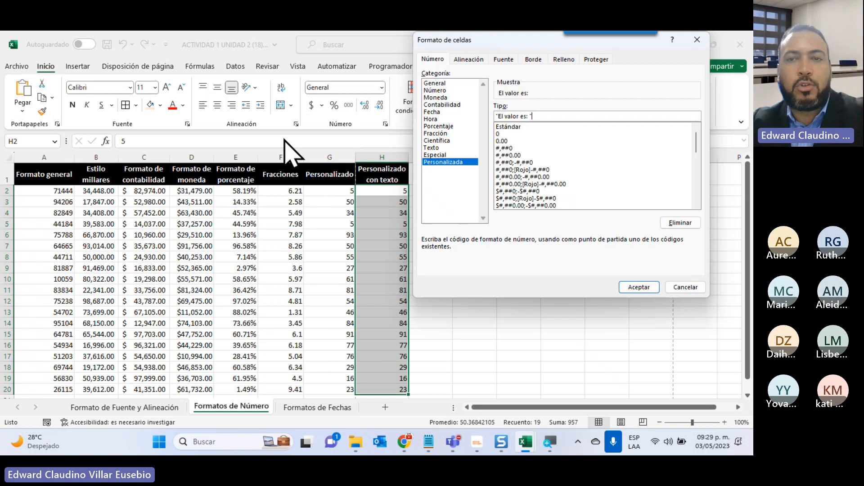
{"action": "type", "text": "##"}
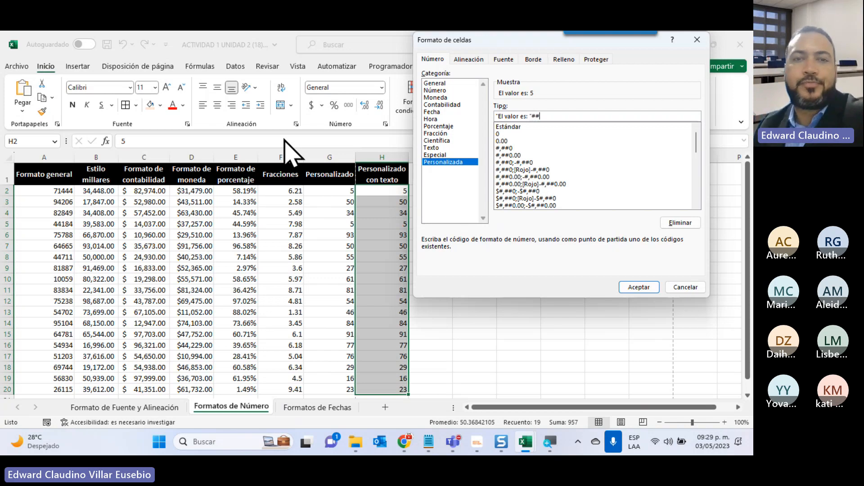
{"action": "left_click", "coordinate": [647, 288]}
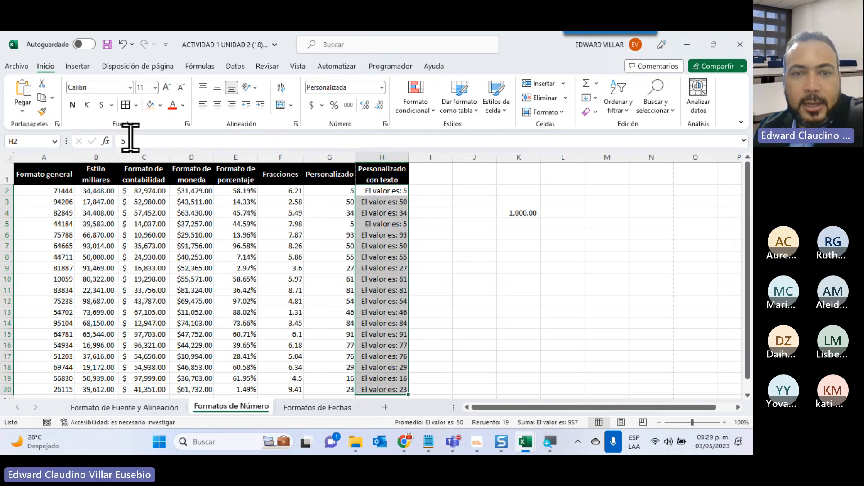
Replace the value in cell H11 of the Personalizado con texto column with 73.
{"action": "left_click", "coordinate": [383, 253]}
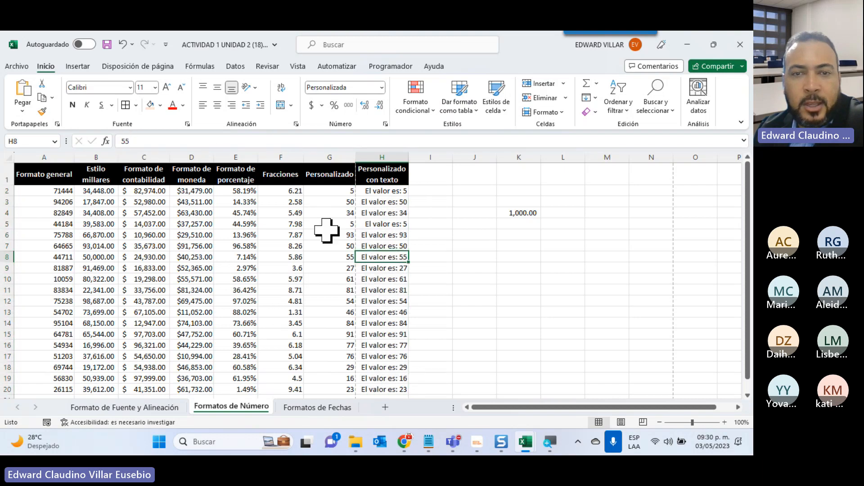
{"action": "left_click", "coordinate": [374, 290]}
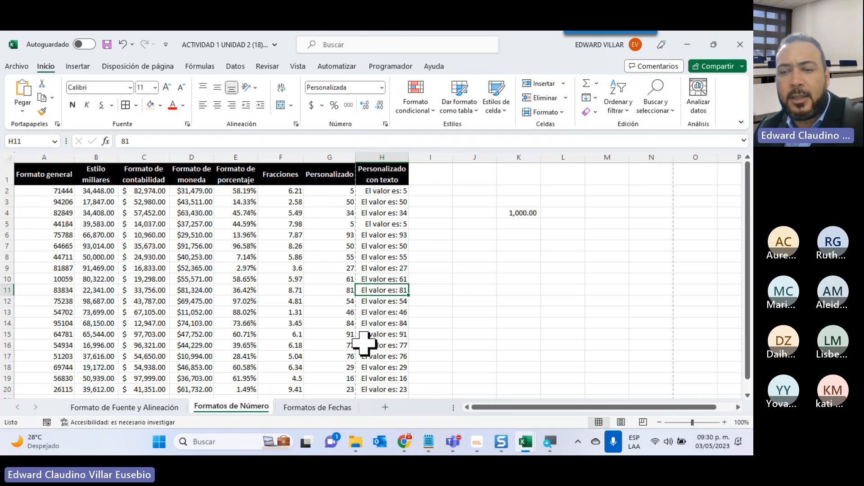
{"action": "type", "text": "73"}
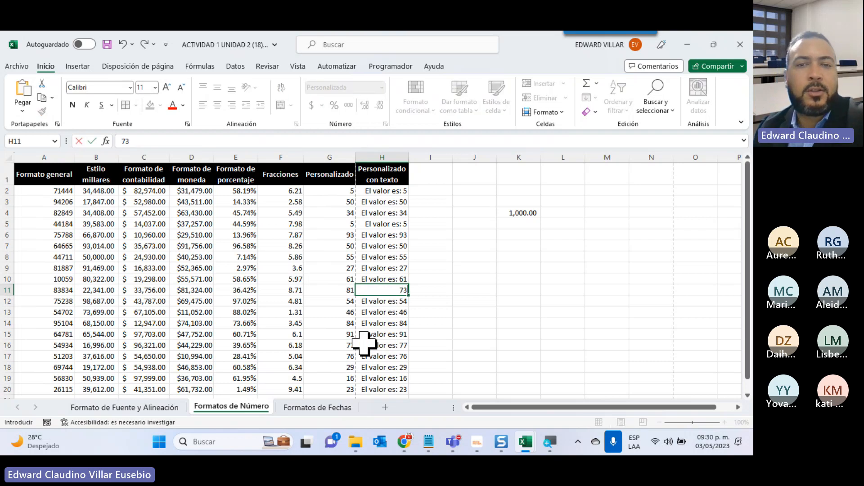
{"action": "key", "text": "Return"}
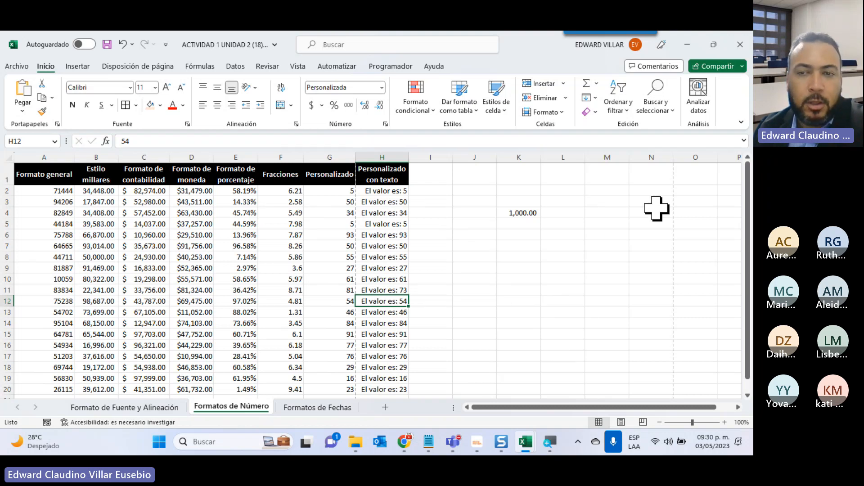
Apply the custom number format (###)-###-#### to the whole of column M for phone numbers.
{"action": "left_click_drag", "start_coordinate": [617, 213], "coordinate": [612, 369]}
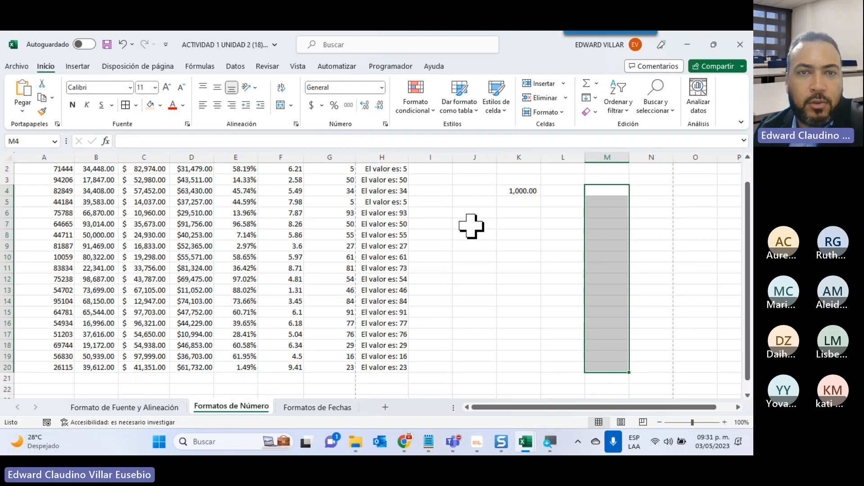
{"action": "left_click", "coordinate": [382, 87]}
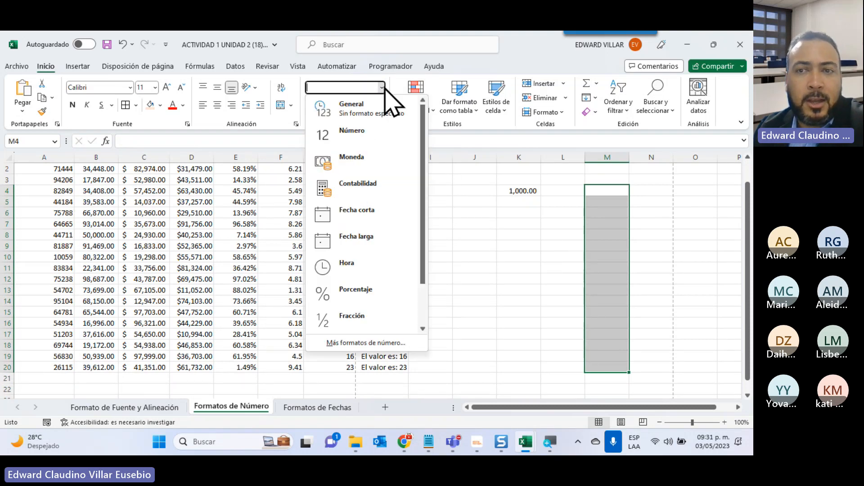
{"action": "left_click", "coordinate": [607, 158]}
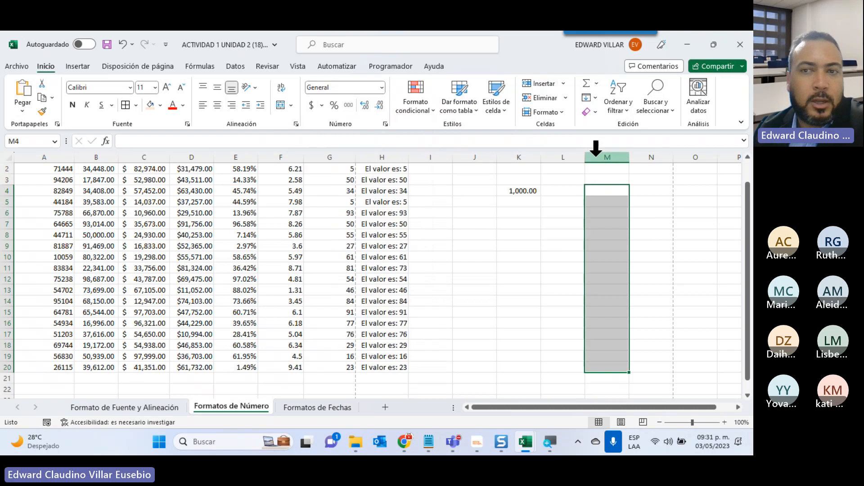
{"action": "left_click", "coordinate": [608, 159]}
{"action": "left_click", "coordinate": [381, 87]}
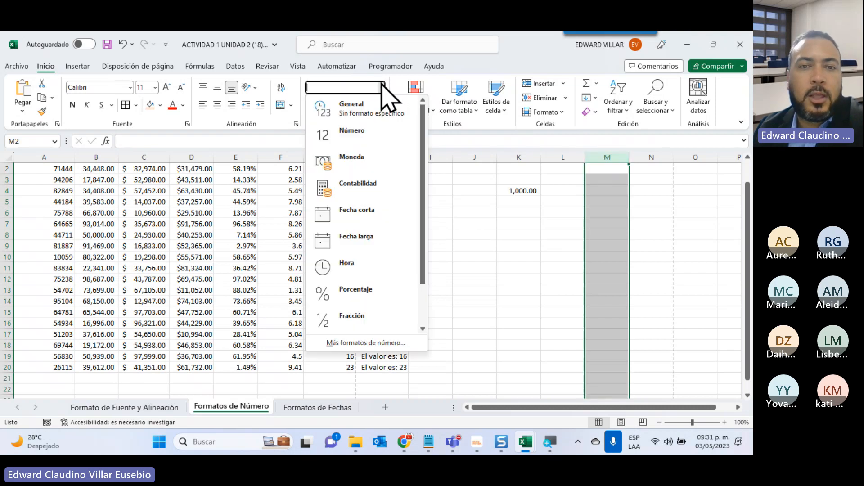
{"action": "left_click", "coordinate": [347, 346]}
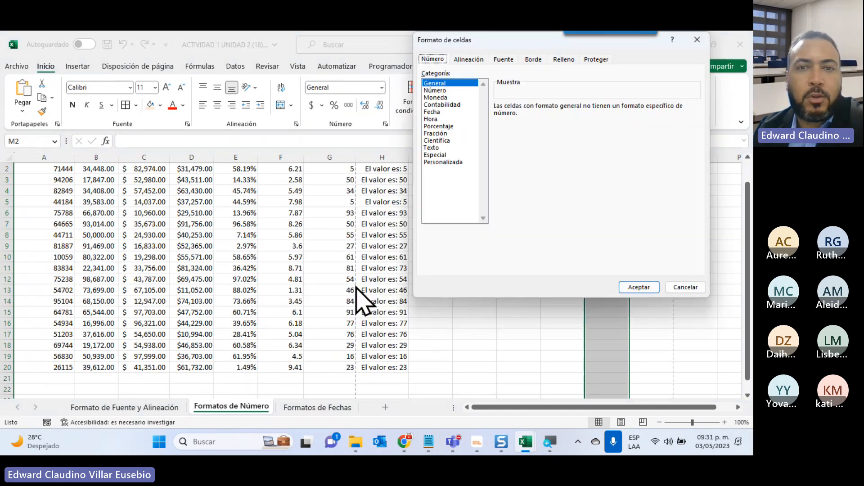
{"action": "left_click", "coordinate": [455, 162]}
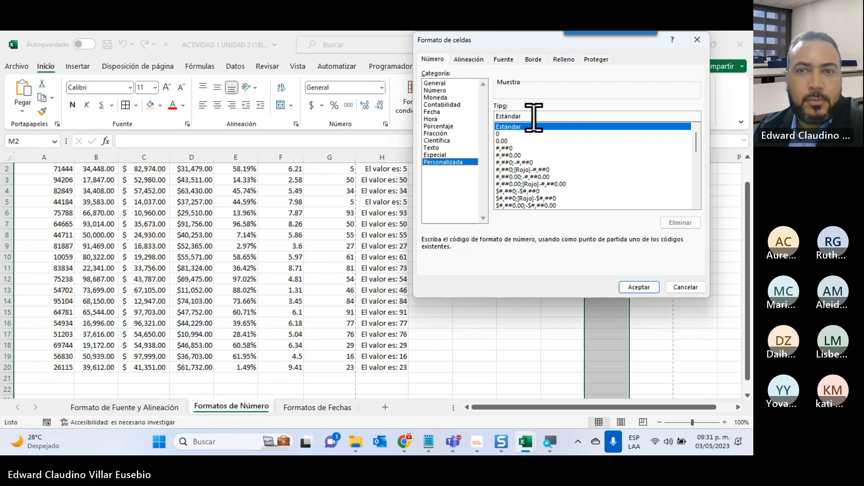
{"action": "left_click_drag", "start_coordinate": [533, 115], "coordinate": [487, 118]}
{"action": "left_click_drag", "start_coordinate": [502, 49], "coordinate": [126, 107]}
{"action": "type", "text": "("}
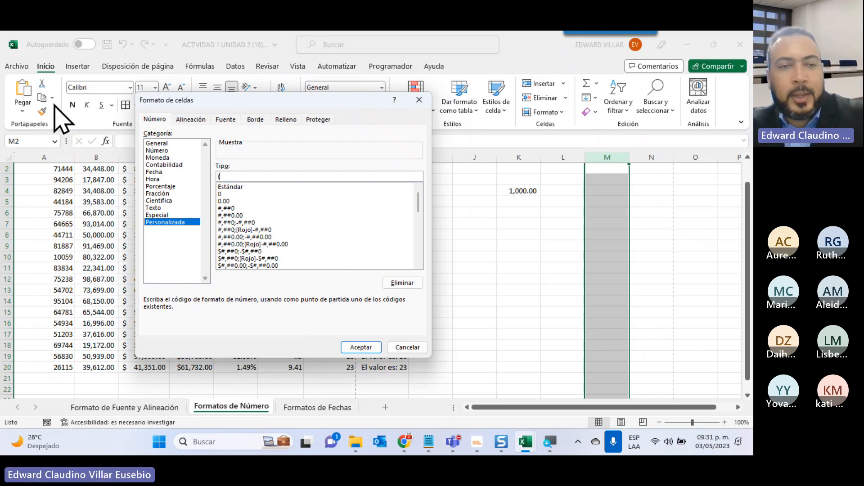
{"action": "type", "text": "###"}
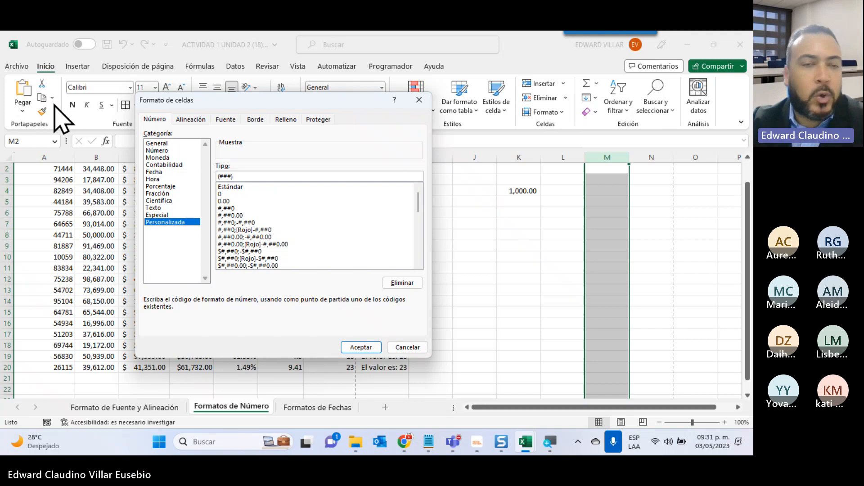
{"action": "type", "text": "-"}
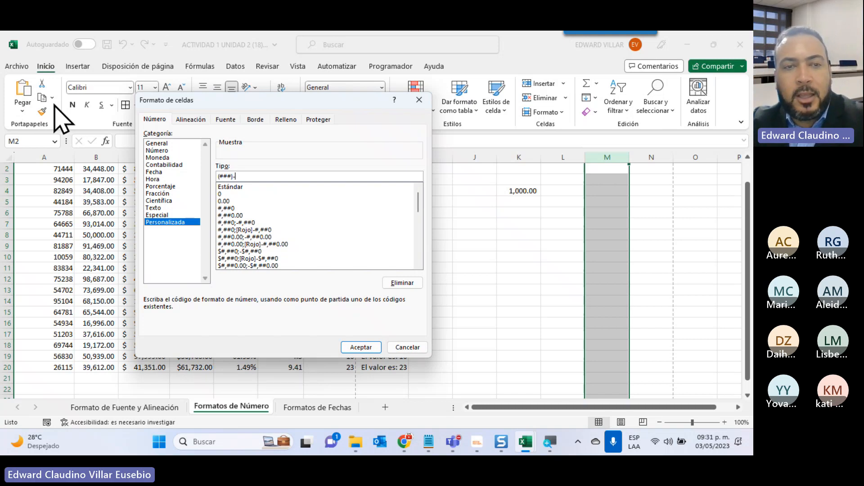
{"action": "type", "text": "###"}
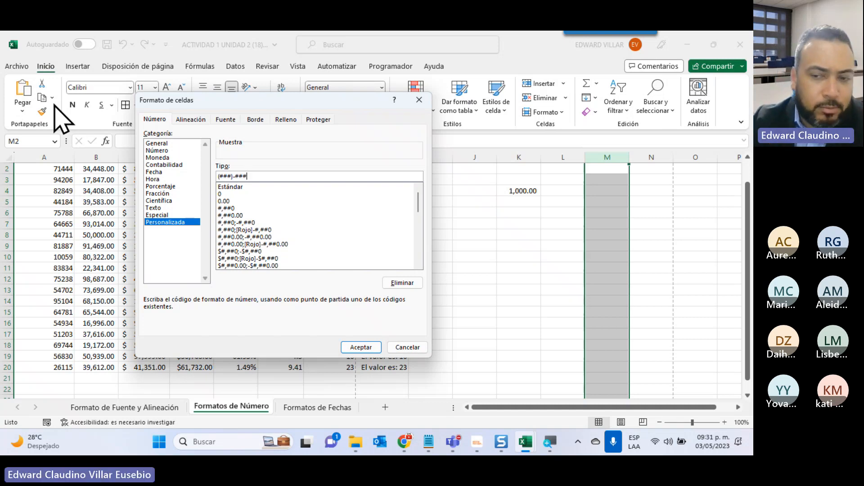
{"action": "type", "text": "-"}
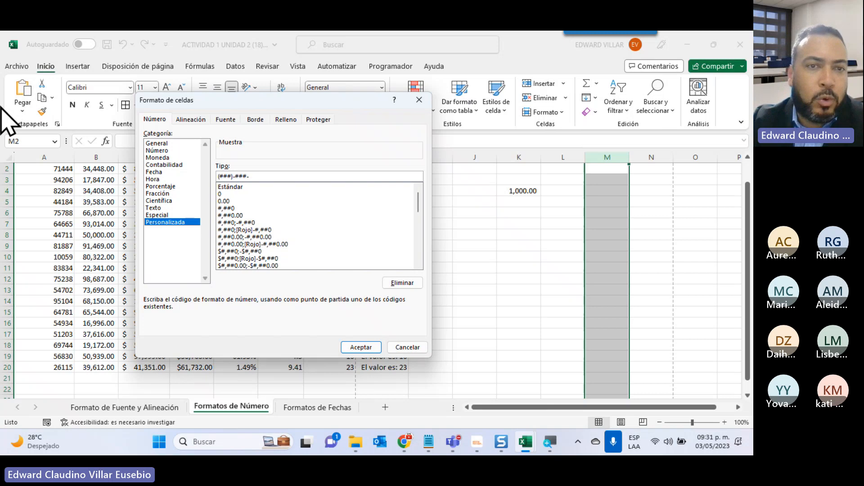
{"action": "type", "text": "####"}
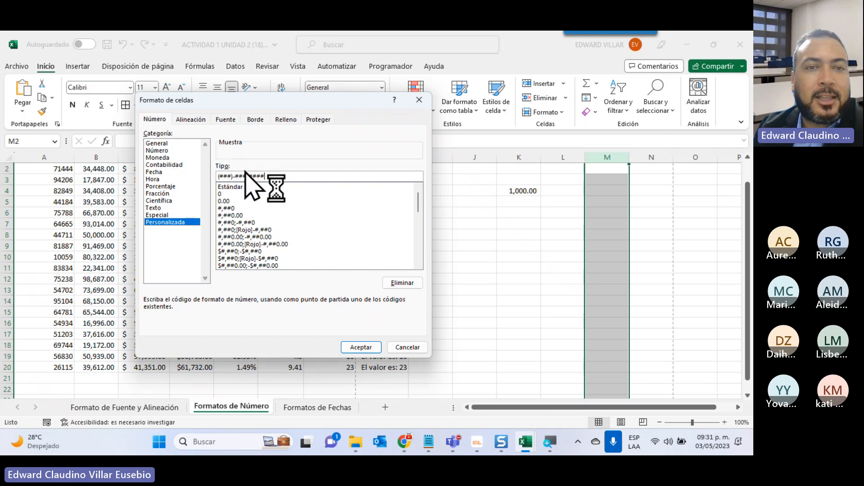
{"action": "left_click", "coordinate": [362, 348]}
Enter sample ten-digit phone numbers without separators in cells M5 and M6.
{"action": "scroll", "coordinate": [610, 288], "scroll_direction": "up", "scroll_amount": 1}
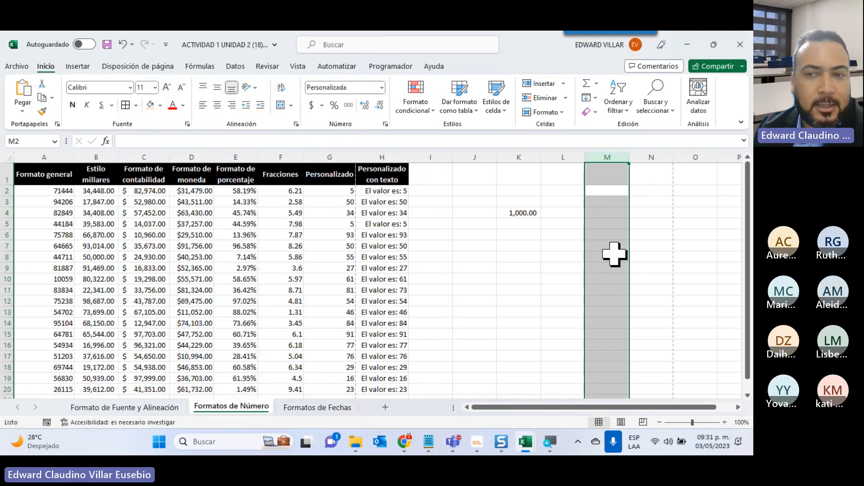
{"action": "left_click", "coordinate": [604, 223]}
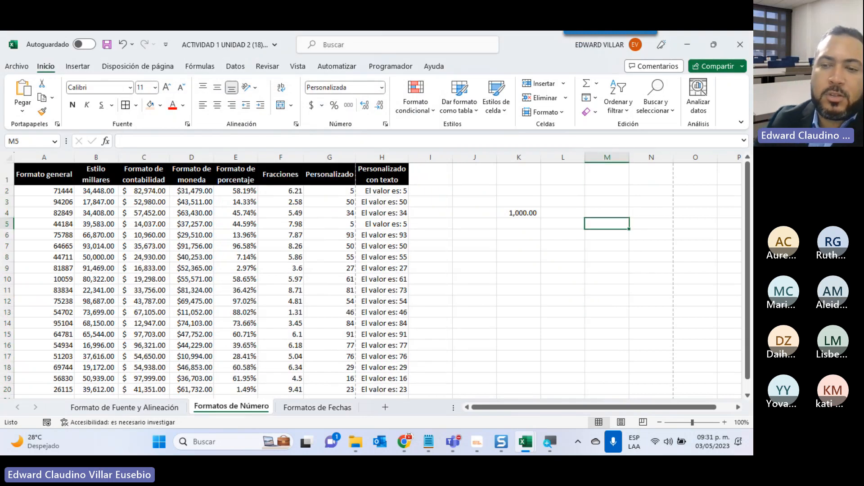
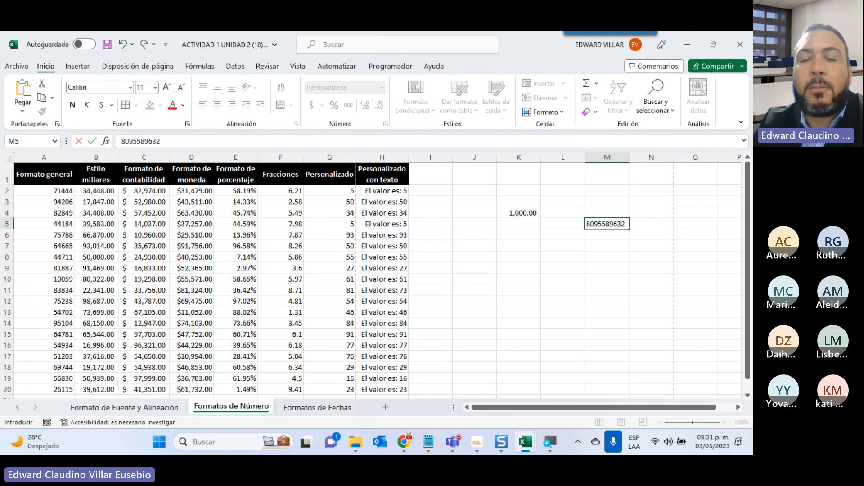
{"action": "key", "text": "Return"}
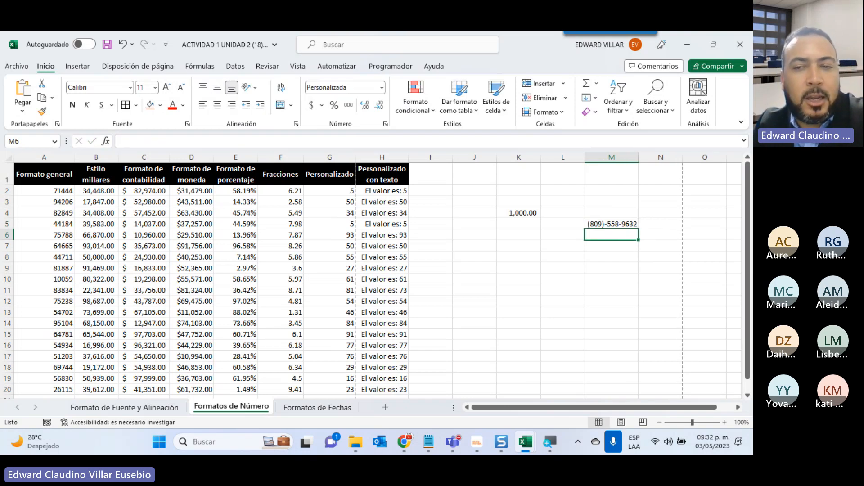
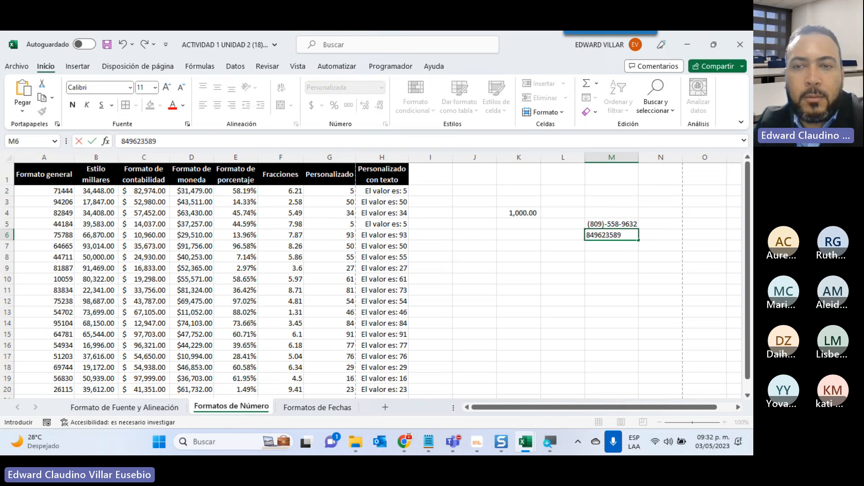
{"action": "key", "text": "Return"}
Enter a third sample phone number without separators in cell M7.
{"action": "type", "text": "52"}
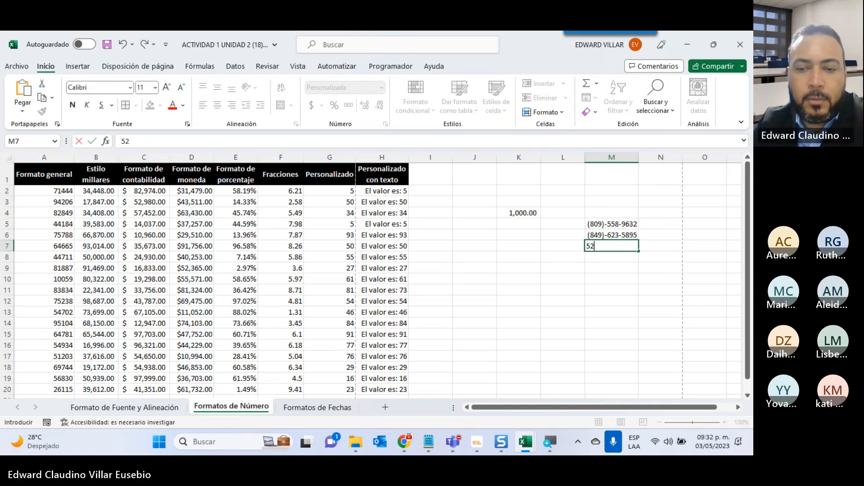
{"action": "key", "text": "BackSpace"}
{"action": "key", "text": "BackSpace"}
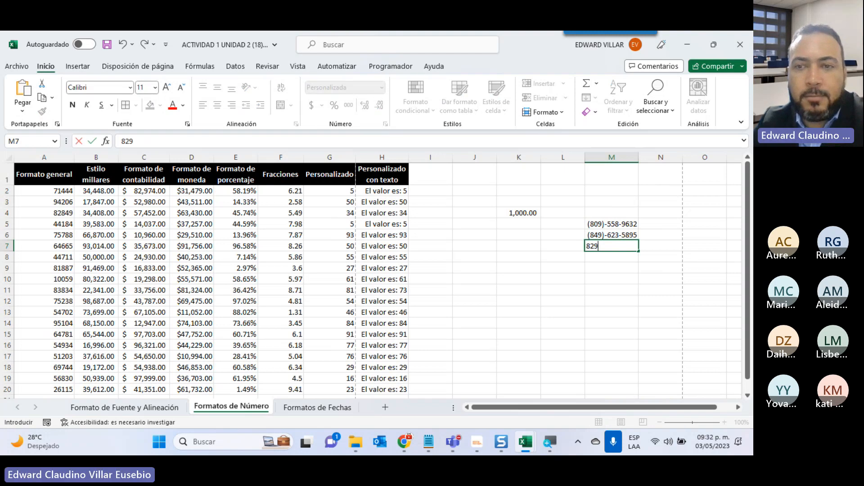
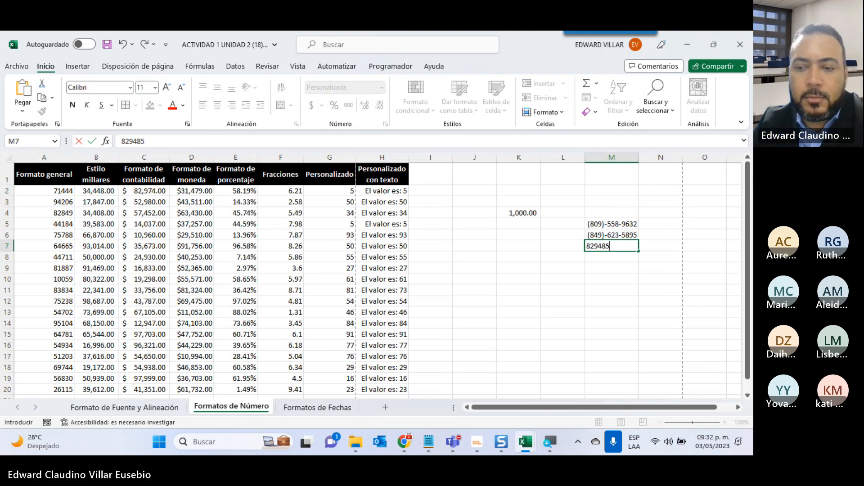
{"action": "key", "text": "Return"}
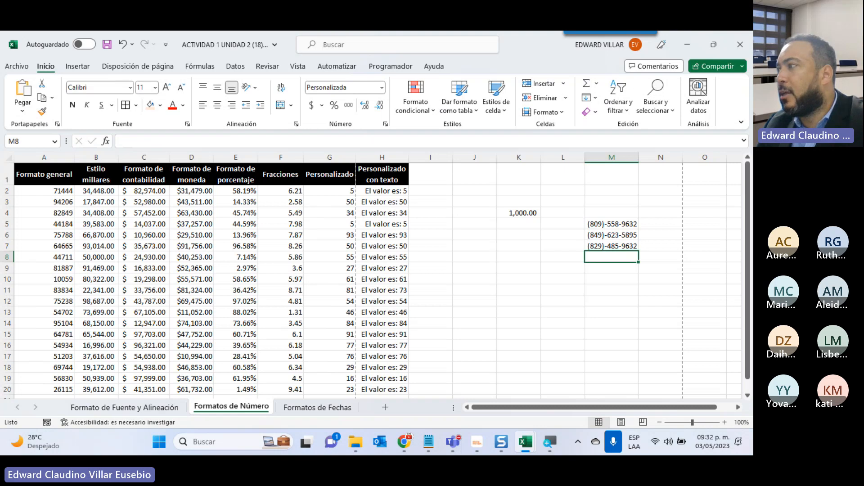
Enter a fourth sample phone number as plain digits in cell M8.
{"action": "key", "text": "alt+Tab"}
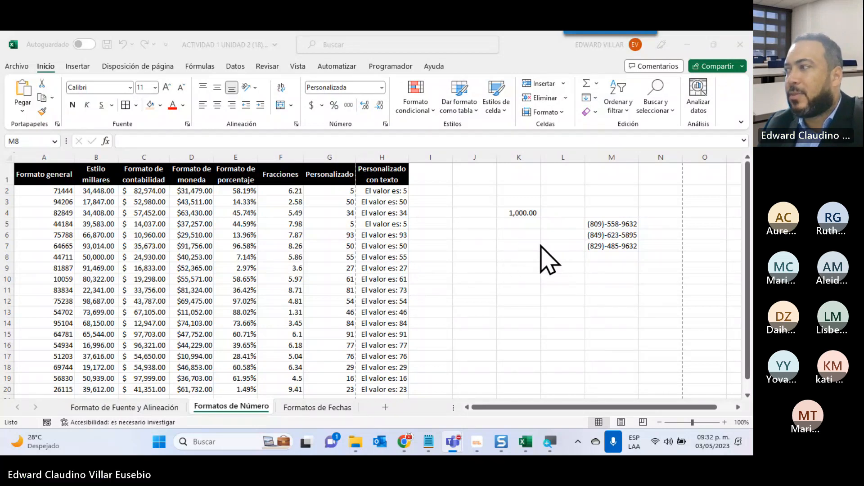
{"action": "left_click", "coordinate": [601, 255]}
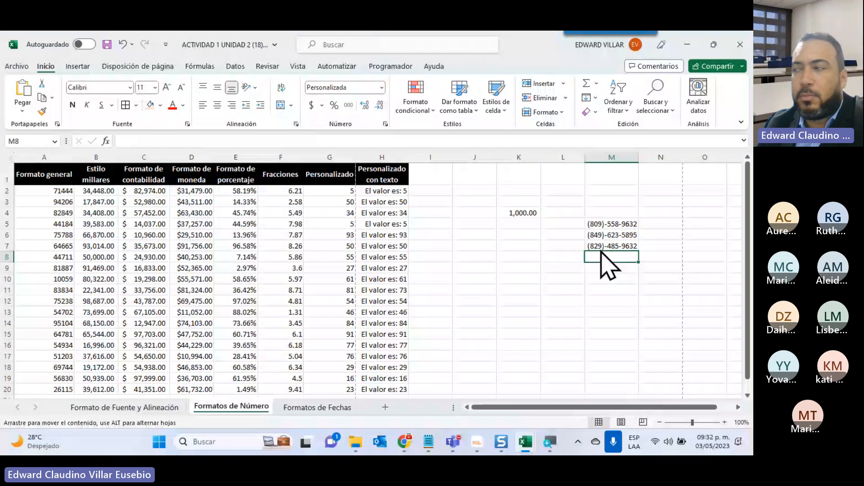
{"action": "type", "text": "809"}
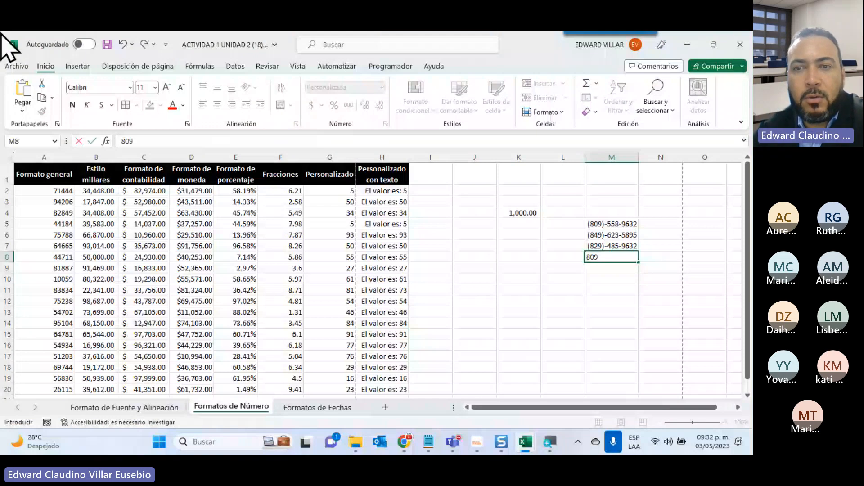
{"action": "type", "text": "45963"}
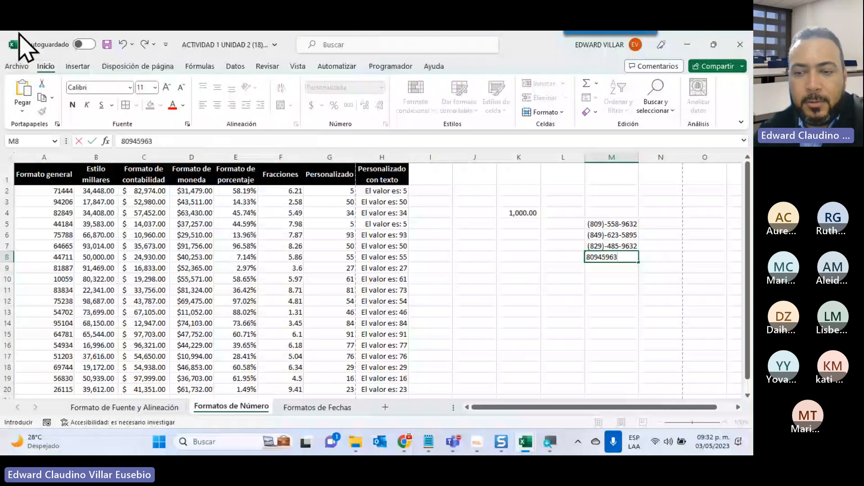
{"action": "key", "text": "BackSpace"}
{"action": "key", "text": "BackSpace"}
{"action": "key", "text": "BackSpace"}
{"action": "key", "text": "BackSpace"}
{"action": "key", "text": "BackSpace"}
{"action": "key", "text": "BackSpace"}
{"action": "key", "text": "BackSpace"}
{"action": "key", "text": "BackSpace"}
{"action": "type", "text": "809)-555-"}
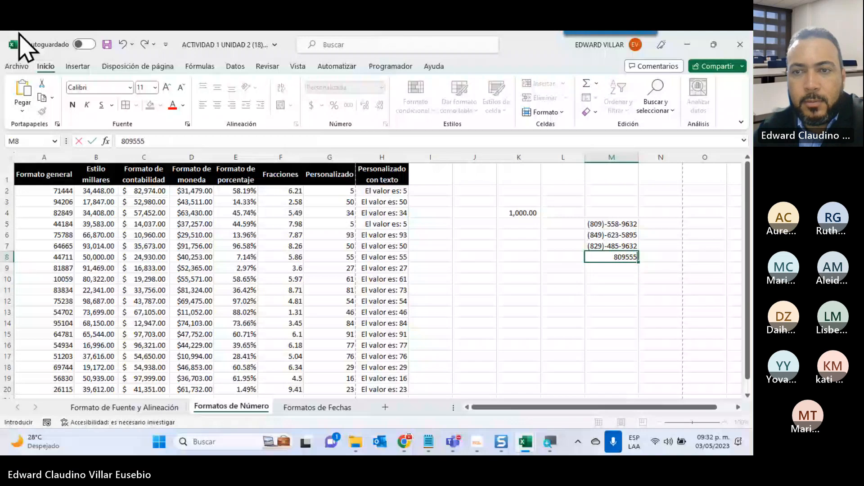
{"action": "type", "text": "6633"}
{"action": "key", "text": "Return"}
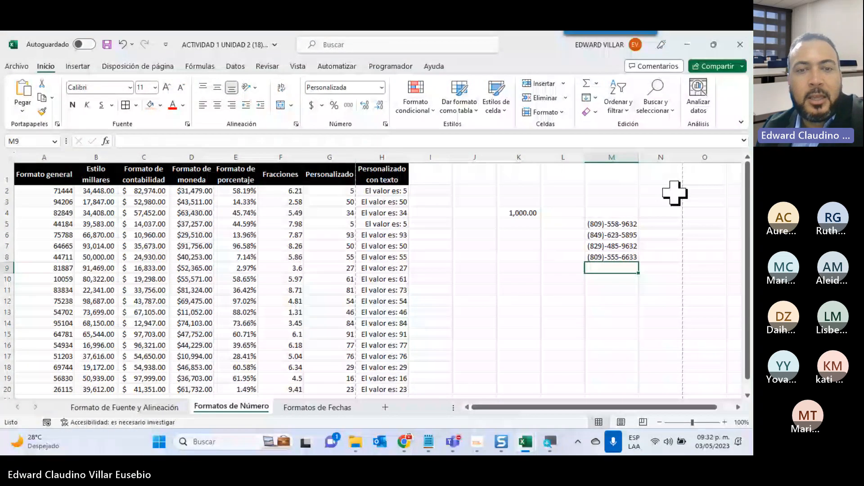
Open the Formatos de Fechas sheet and examine the Fecha corta, Fecha larga and day-format columns.
{"action": "left_click", "coordinate": [327, 407]}
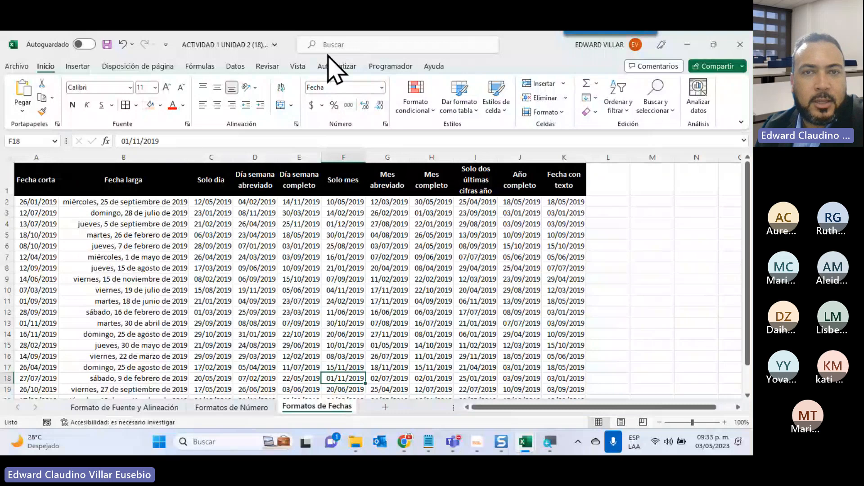
{"action": "left_click", "coordinate": [382, 87]}
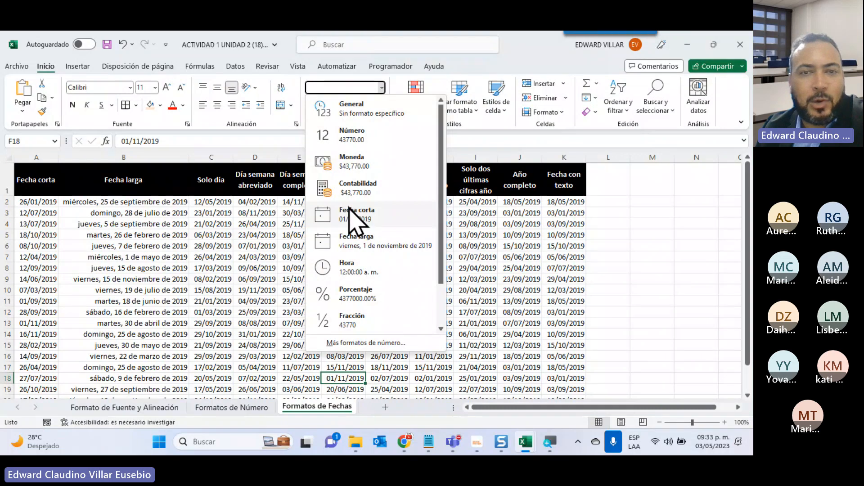
{"action": "left_click", "coordinate": [116, 208]}
{"action": "left_click_drag", "start_coordinate": [22, 201], "coordinate": [17, 357]}
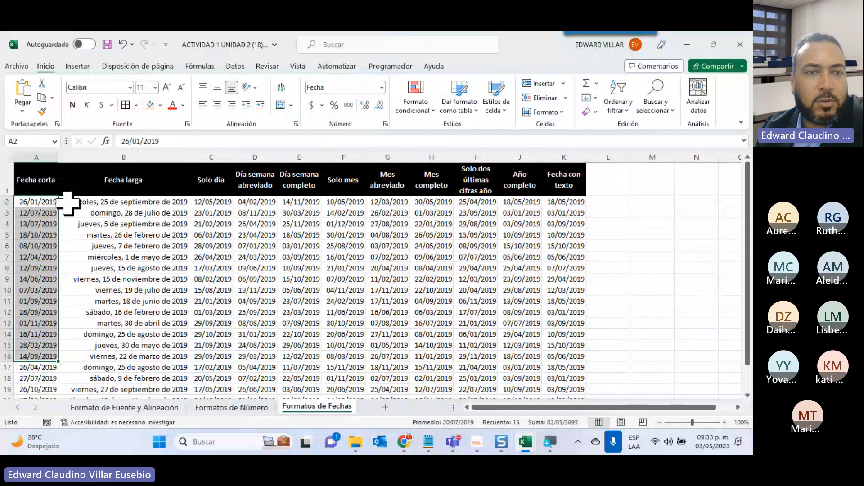
{"action": "left_click_drag", "start_coordinate": [66, 201], "coordinate": [81, 378]}
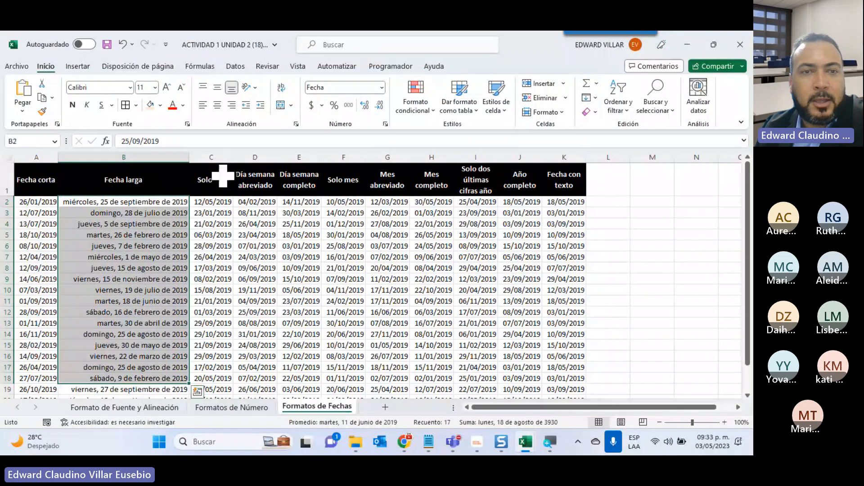
{"action": "left_click_drag", "start_coordinate": [211, 202], "coordinate": [281, 371]}
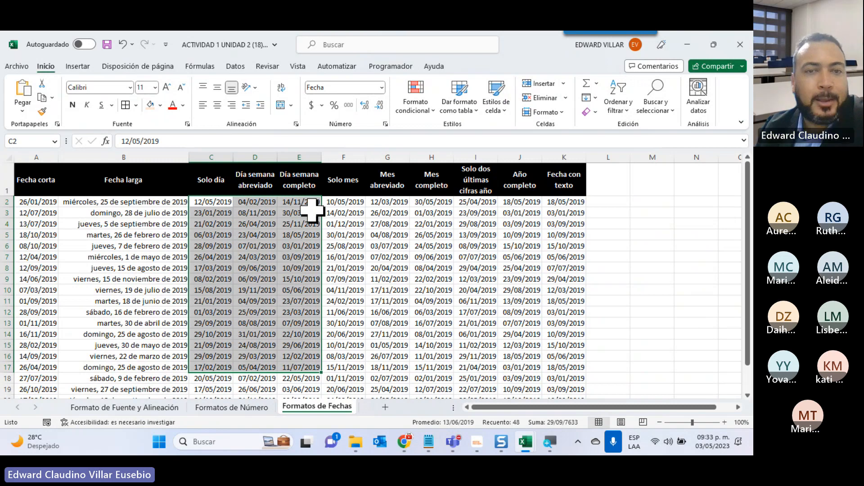
{"action": "left_click_drag", "start_coordinate": [311, 203], "coordinate": [300, 301]}
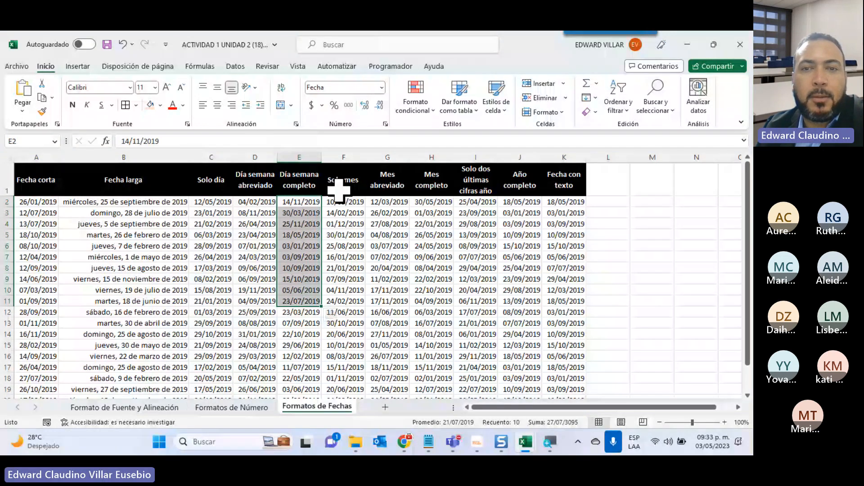
{"action": "left_click_drag", "start_coordinate": [476, 202], "coordinate": [477, 246]}
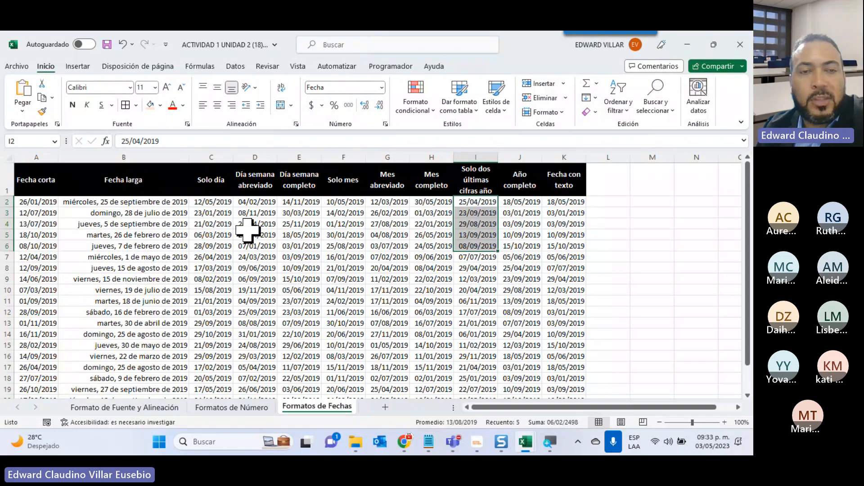
Apply the custom number format dd to the Solo día dates in C2:C20.
{"action": "left_click_drag", "start_coordinate": [206, 201], "coordinate": [205, 363]}
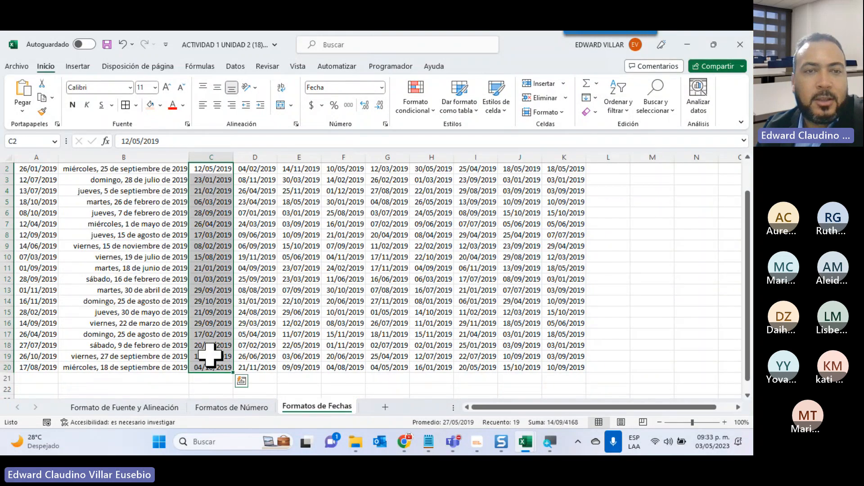
{"action": "scroll", "coordinate": [219, 344], "scroll_direction": "up", "scroll_amount": 1}
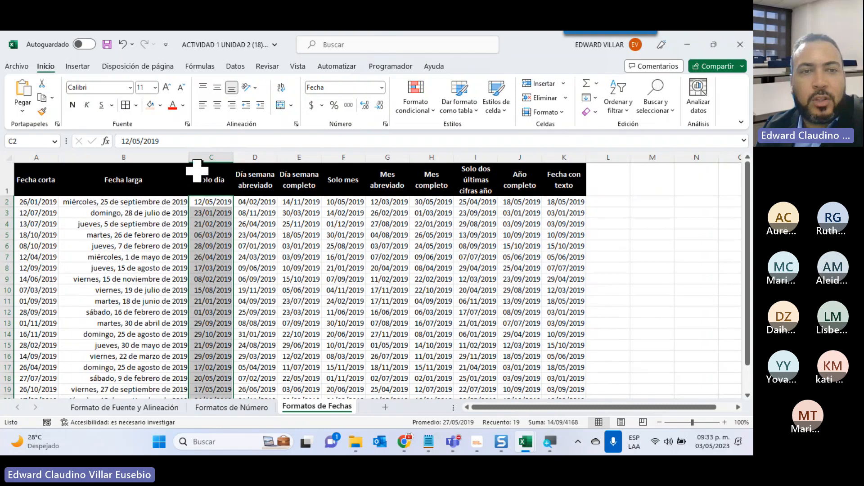
{"action": "left_click", "coordinate": [382, 87]}
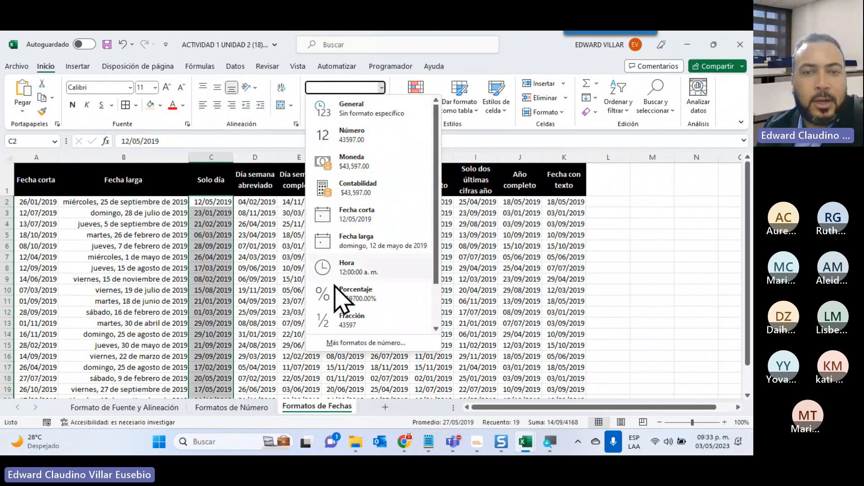
{"action": "left_click", "coordinate": [356, 343]}
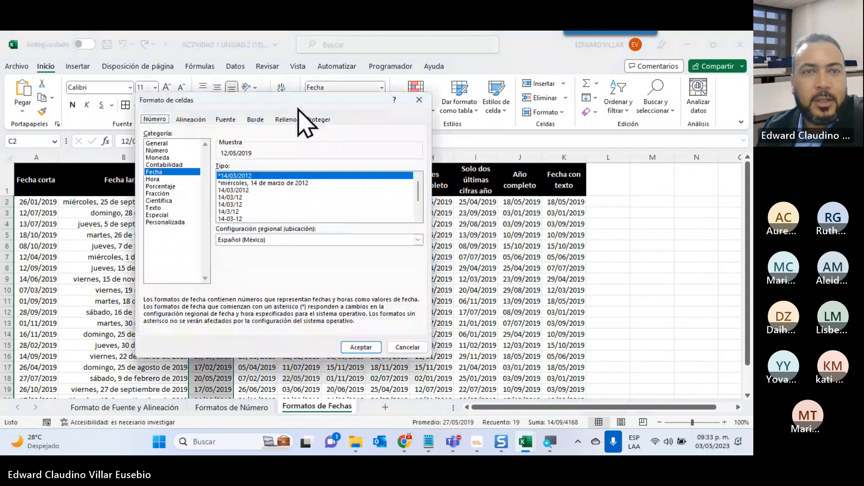
{"action": "left_click_drag", "start_coordinate": [515, 83], "coordinate": [533, 78]}
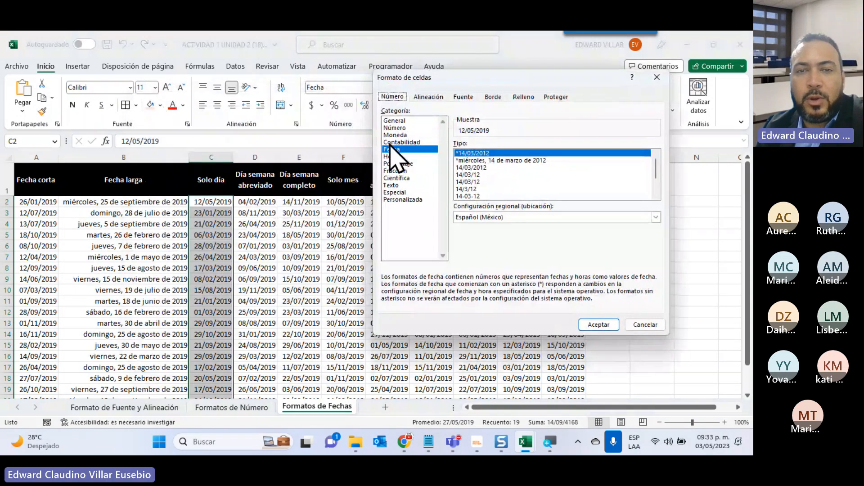
{"action": "left_click", "coordinate": [391, 202]}
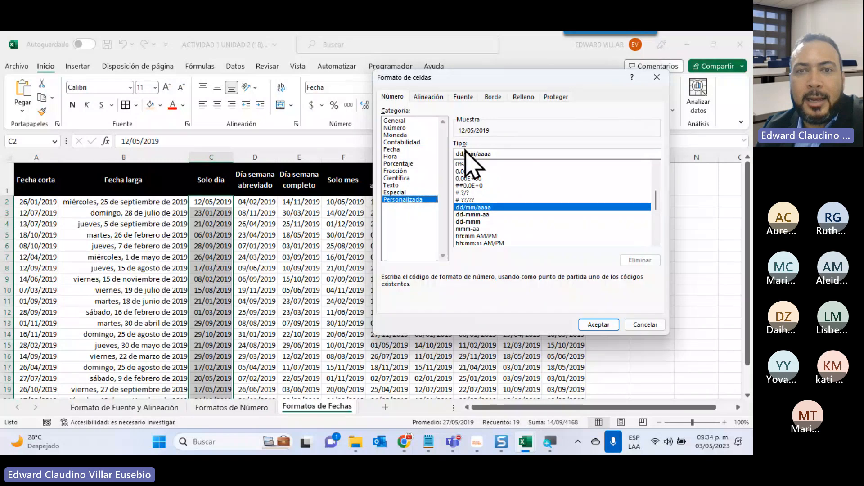
{"action": "left_click_drag", "start_coordinate": [464, 154], "coordinate": [492, 154]}
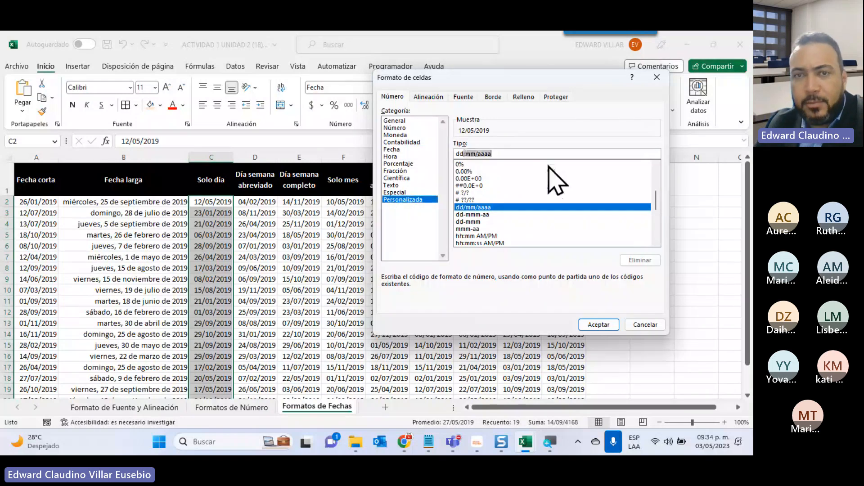
{"action": "key", "text": "BackSpace"}
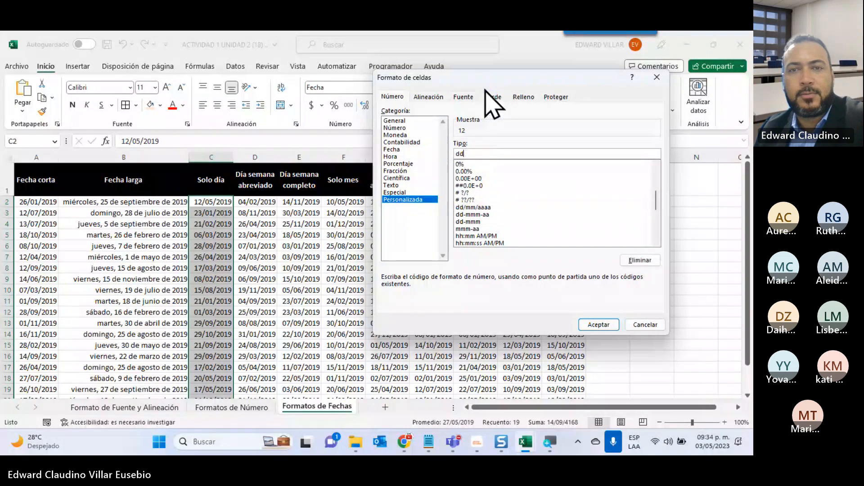
{"action": "left_click", "coordinate": [600, 326]}
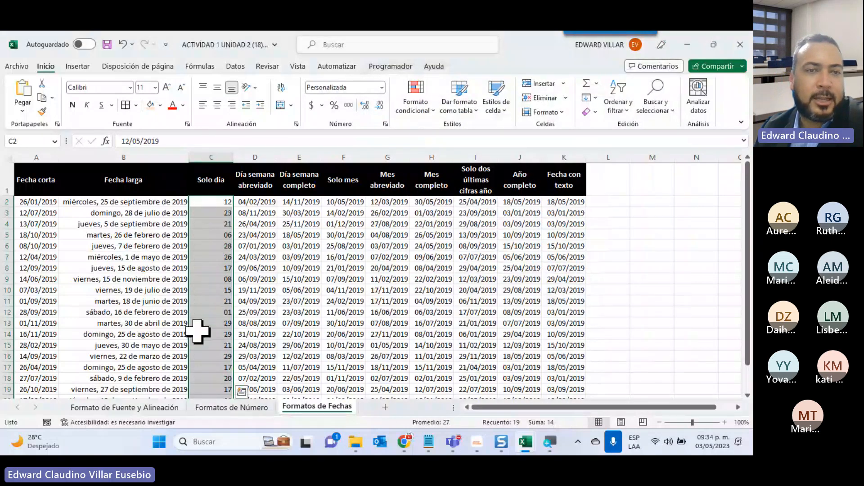
Inspect the underlying dates of cells C3, C9 and C15 in the Solo día column.
{"action": "left_click", "coordinate": [199, 212]}
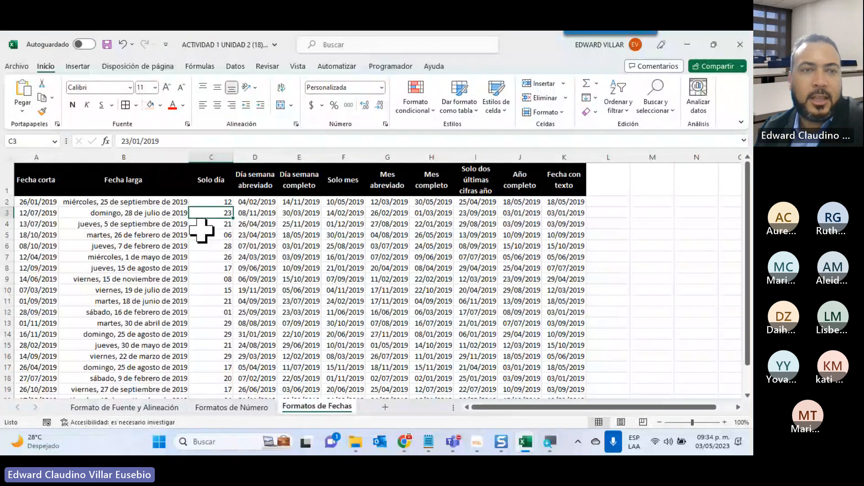
{"action": "left_click", "coordinate": [214, 279]}
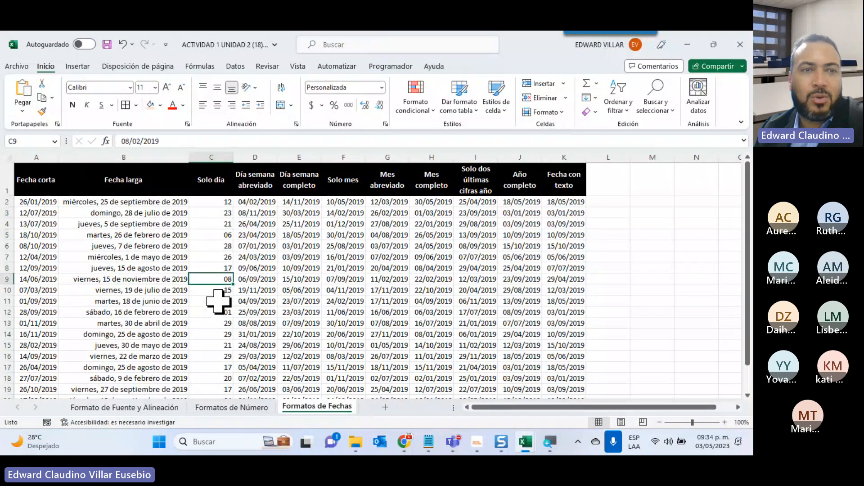
{"action": "left_click", "coordinate": [223, 346]}
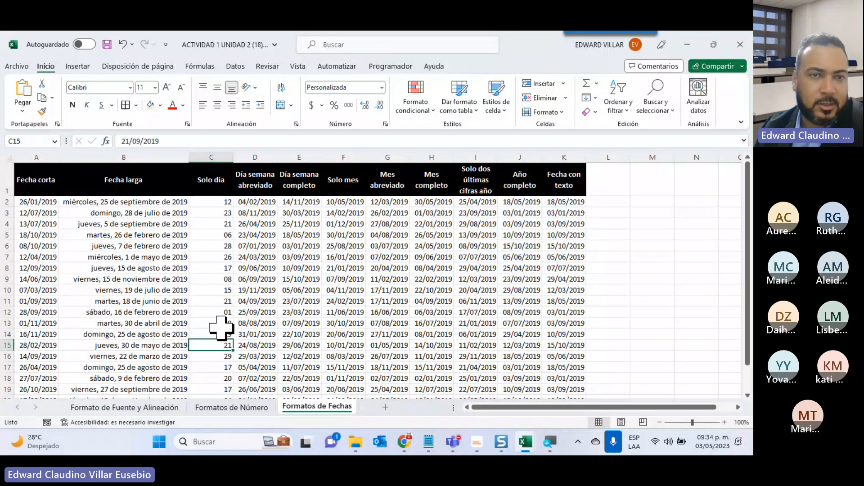
Apply the custom number format ddd to the Día semana abreviado dates in D2:D20.
{"action": "left_click_drag", "start_coordinate": [254, 202], "coordinate": [247, 367]}
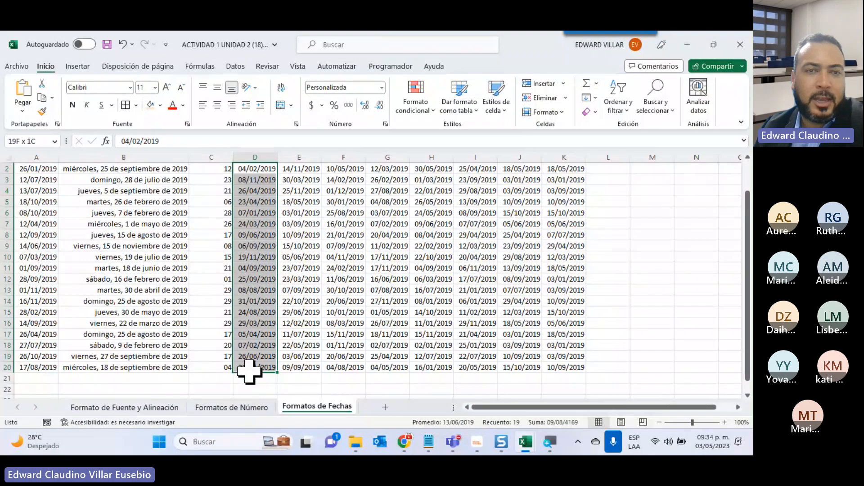
{"action": "scroll", "coordinate": [282, 363], "scroll_direction": "up", "scroll_amount": 1}
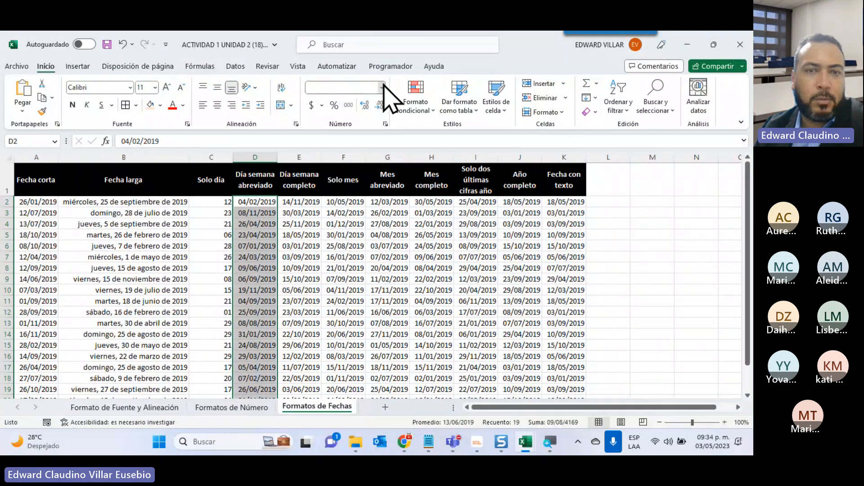
{"action": "left_click", "coordinate": [382, 87]}
{"action": "left_click", "coordinate": [363, 343]}
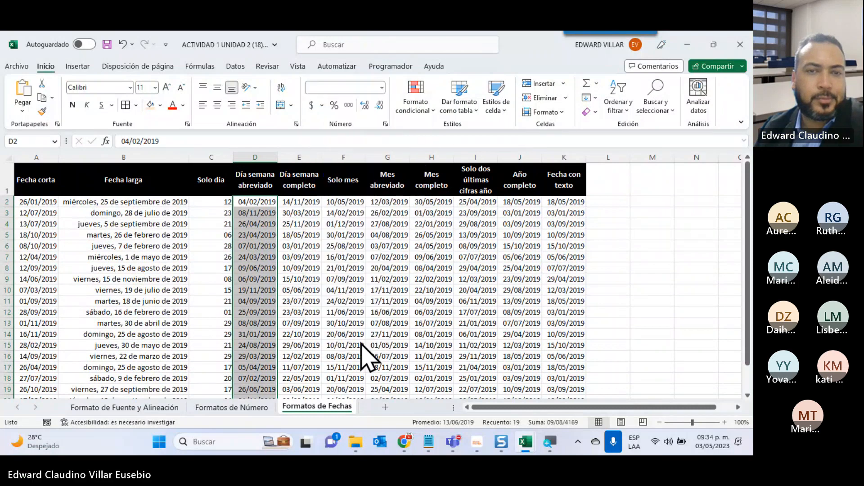
{"action": "left_click", "coordinate": [404, 200]}
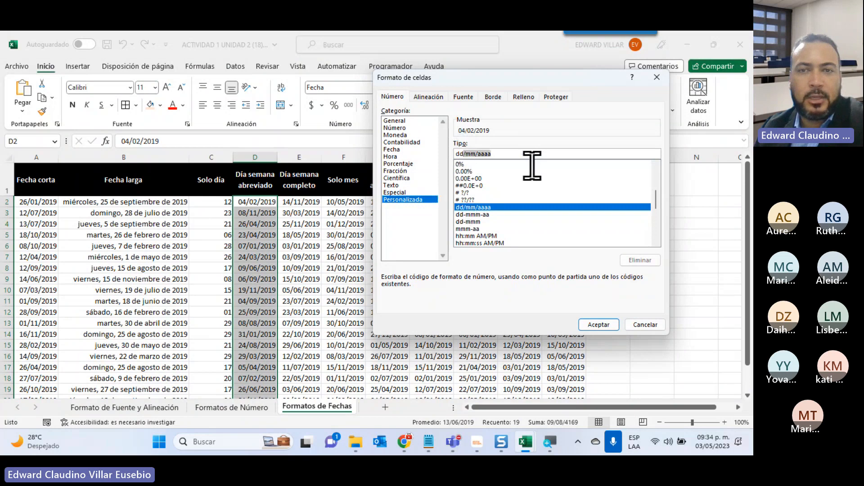
{"action": "type", "text": "ddd"}
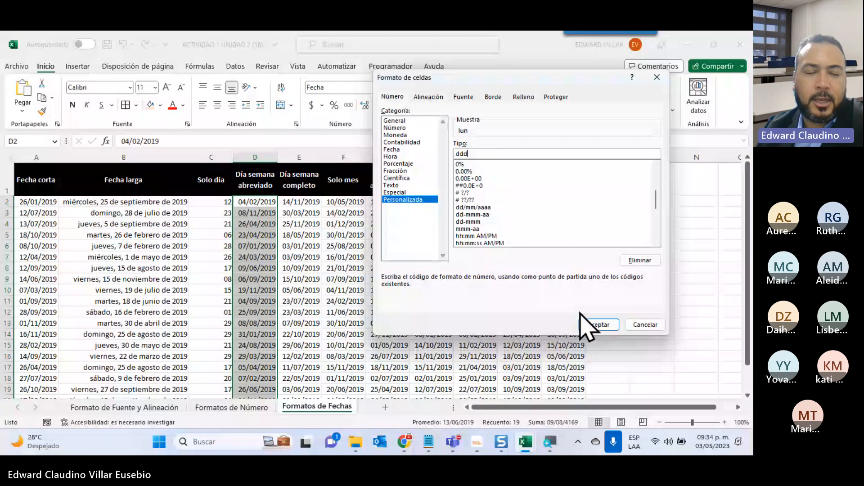
{"action": "left_click", "coordinate": [601, 324]}
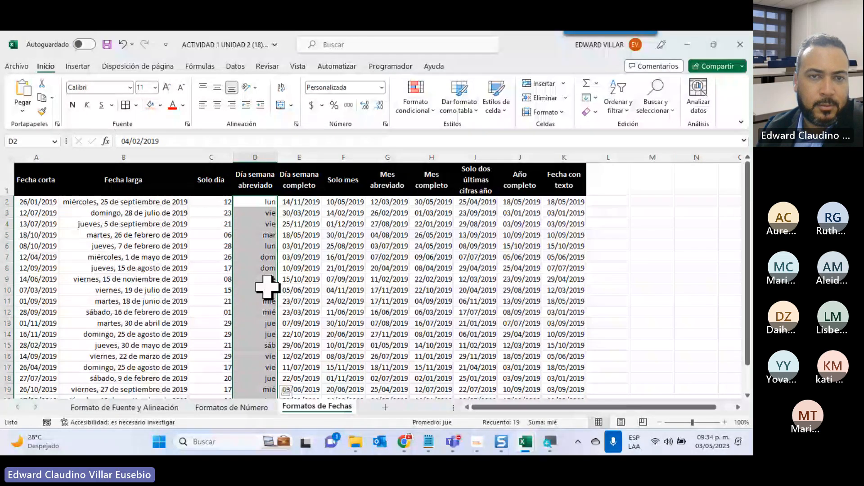
Apply the custom number format dddd to the Día semana completo dates in E2:E20.
{"action": "left_click", "coordinate": [297, 202]}
{"action": "key", "text": "ctrl+shift+Down"}
{"action": "left_click", "coordinate": [381, 88]}
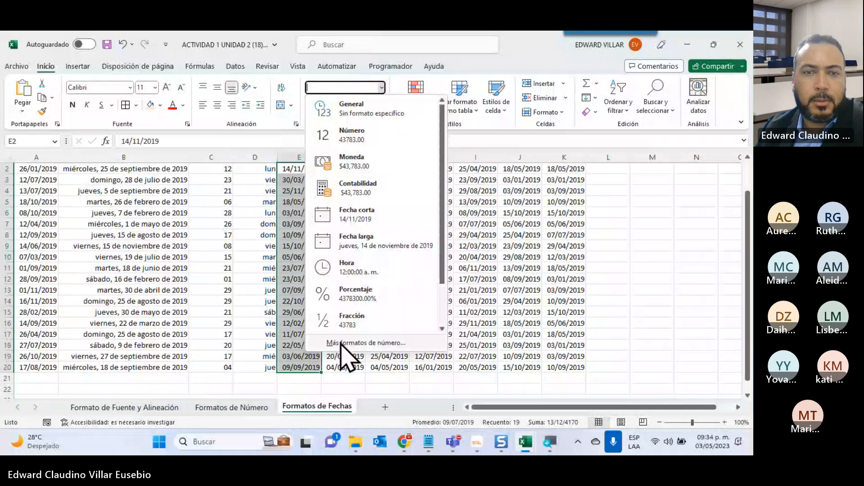
{"action": "left_click", "coordinate": [341, 343]}
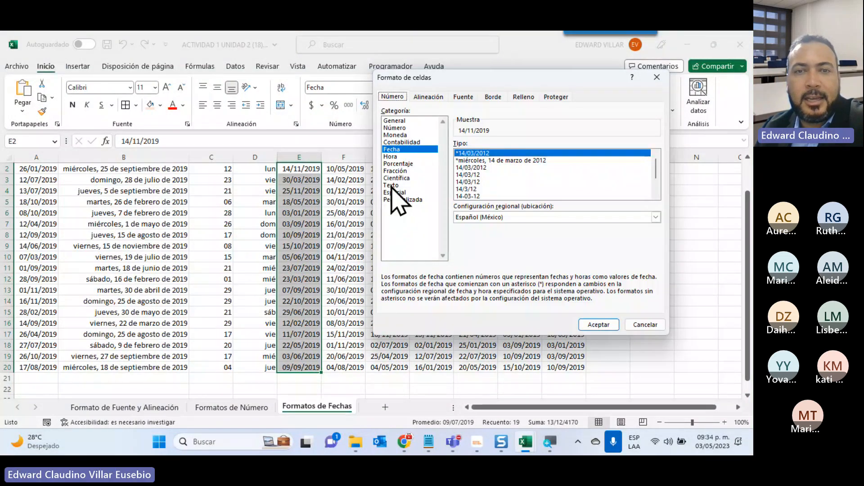
{"action": "left_click", "coordinate": [396, 199]}
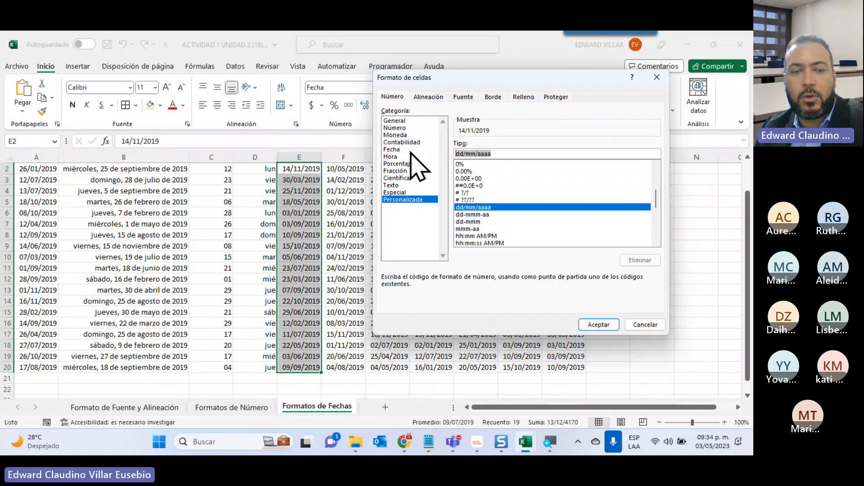
{"action": "type", "text": "ddd"}
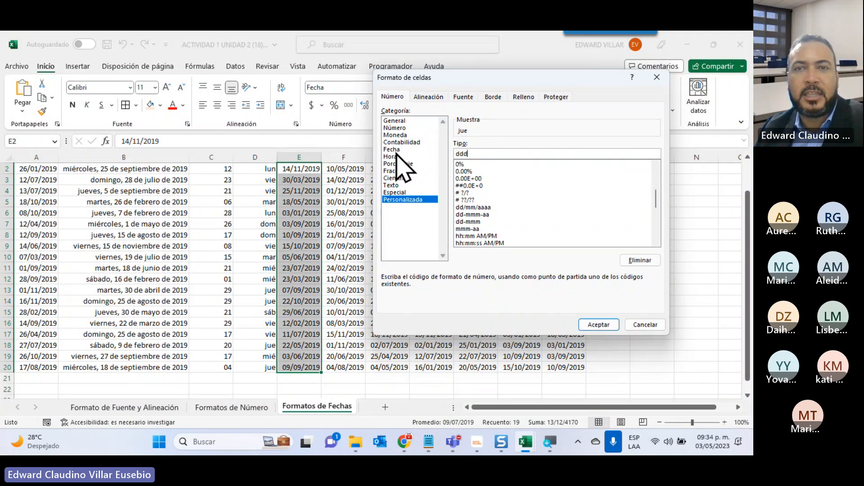
{"action": "type", "text": "d"}
{"action": "left_click_drag", "start_coordinate": [526, 92], "coordinate": [200, 135]}
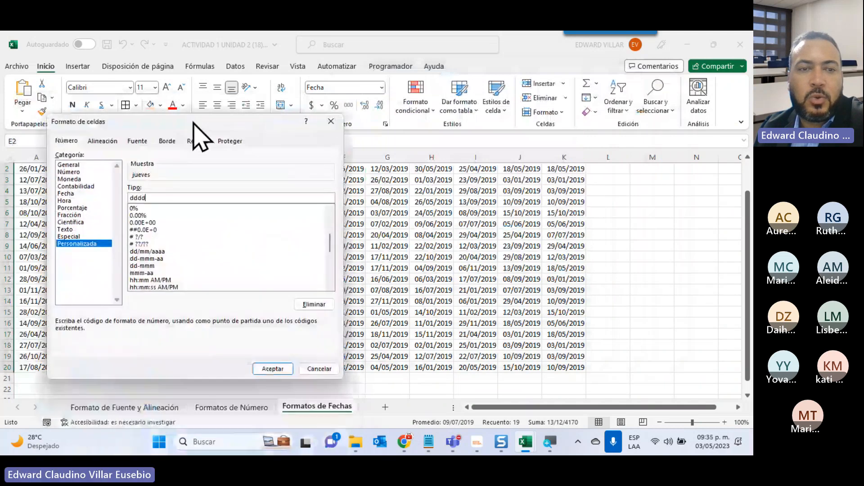
{"action": "left_click", "coordinate": [270, 368]}
{"action": "scroll", "coordinate": [328, 344], "scroll_direction": "up", "scroll_amount": 2}
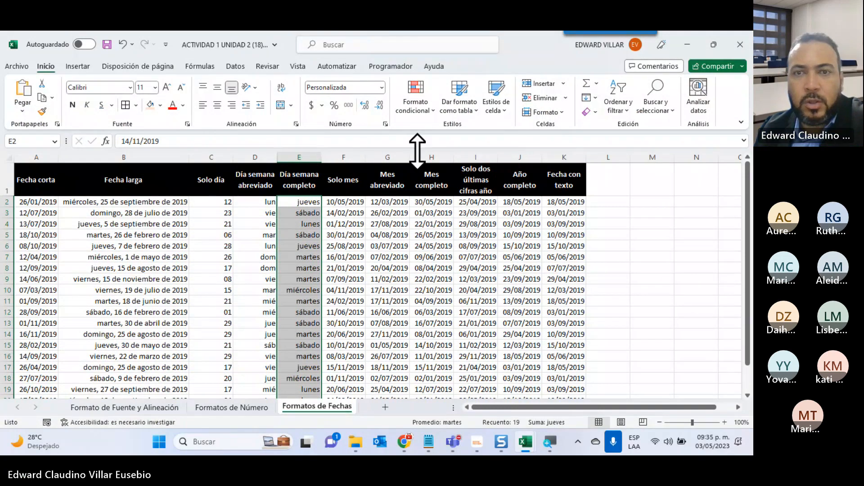
Open the Formato de Fuente y Alineación sheet and examine the Personal Seleccionado table and its formatting instructions.
{"action": "left_click_drag", "start_coordinate": [476, 180], "coordinate": [564, 332]}
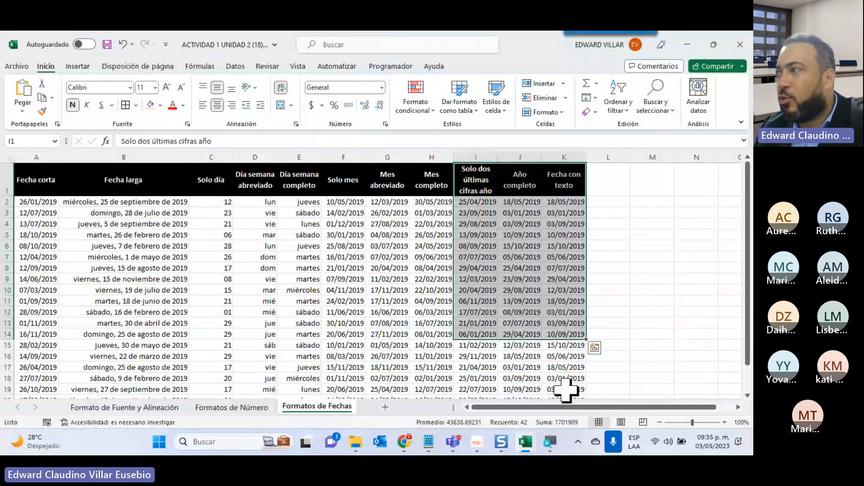
{"action": "left_click", "coordinate": [155, 407]}
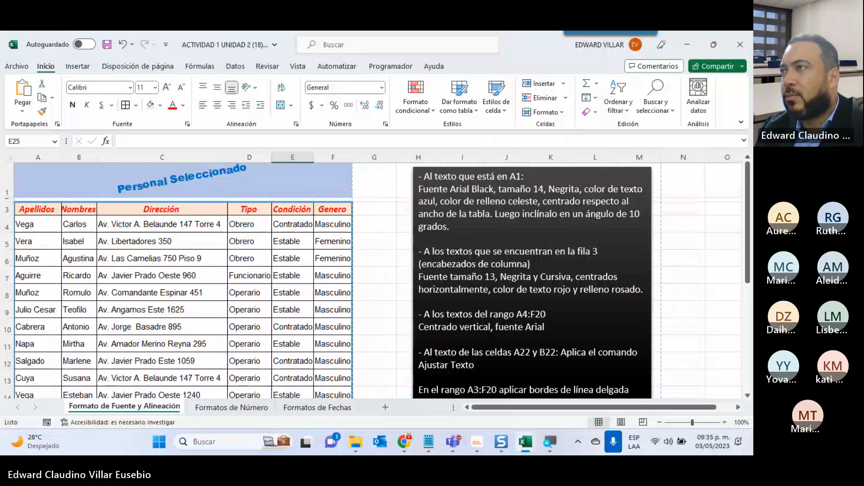
{"action": "key", "text": "alt+Tab"}
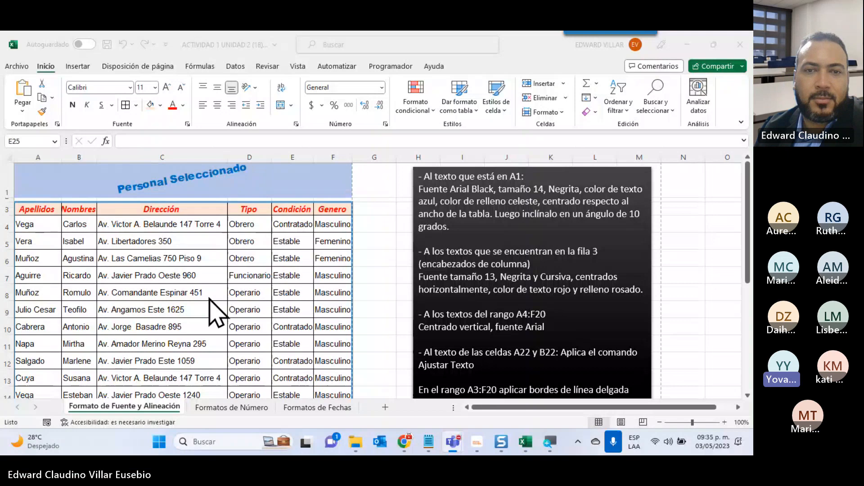
{"action": "scroll", "coordinate": [261, 295], "scroll_direction": "down", "scroll_amount": 1}
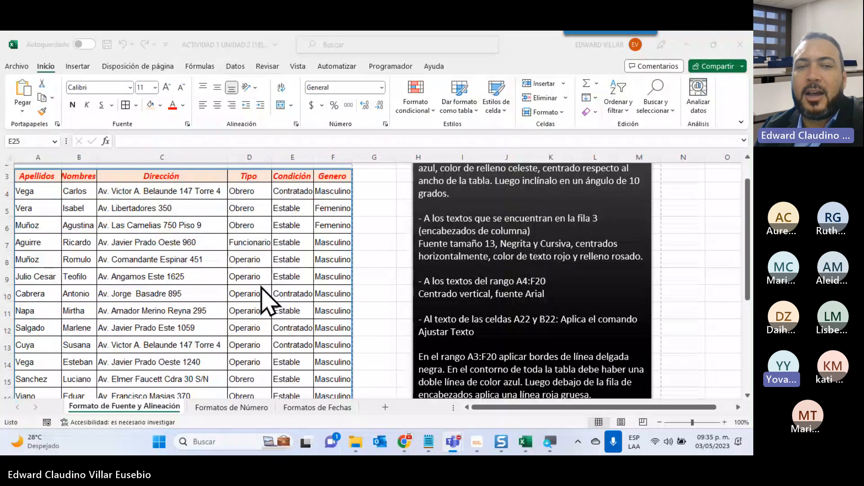
{"action": "scroll", "coordinate": [262, 302], "scroll_direction": "down", "scroll_amount": 2}
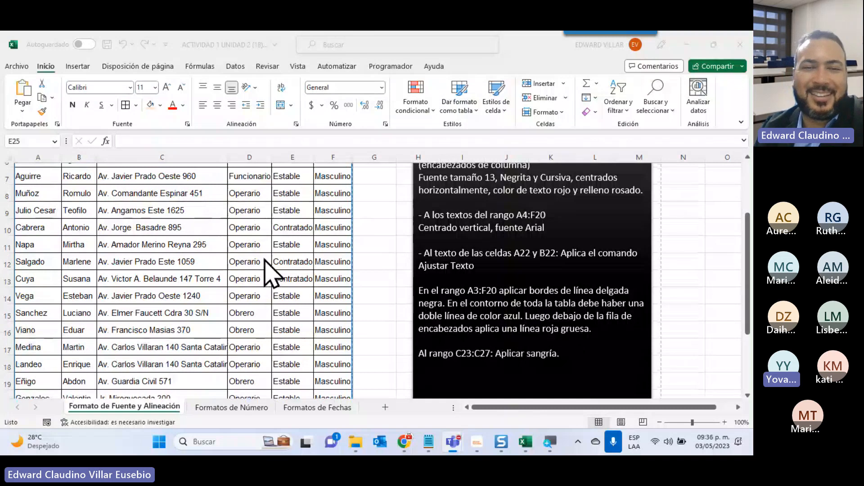
{"action": "scroll", "coordinate": [339, 333], "scroll_direction": "up", "scroll_amount": 2}
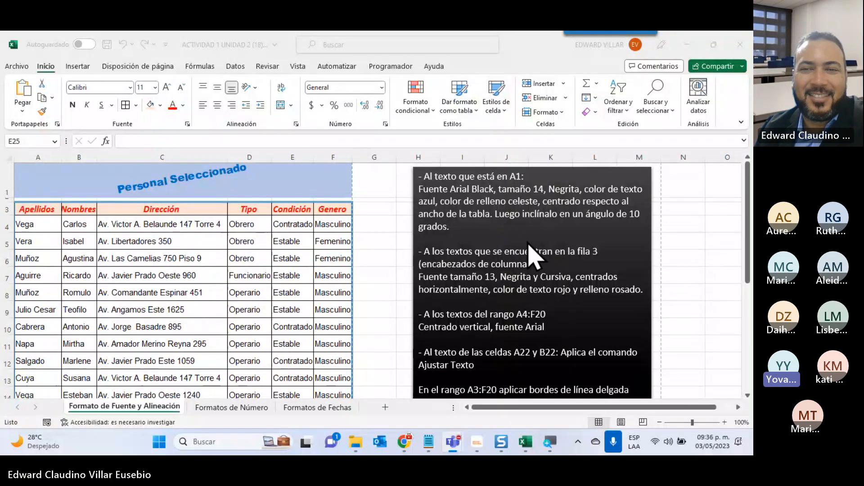
{"action": "left_click", "coordinate": [563, 203]}
{"action": "left_click", "coordinate": [585, 183]}
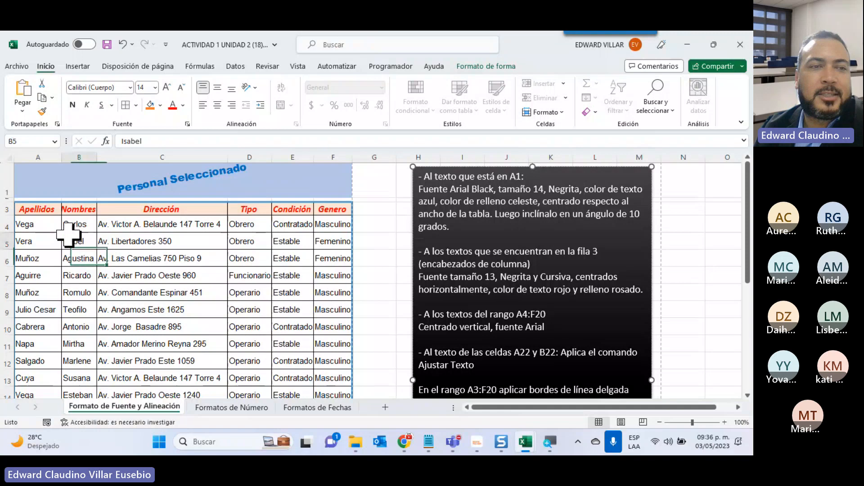
{"action": "left_click", "coordinate": [28, 225]}
{"action": "left_click", "coordinate": [38, 210]}
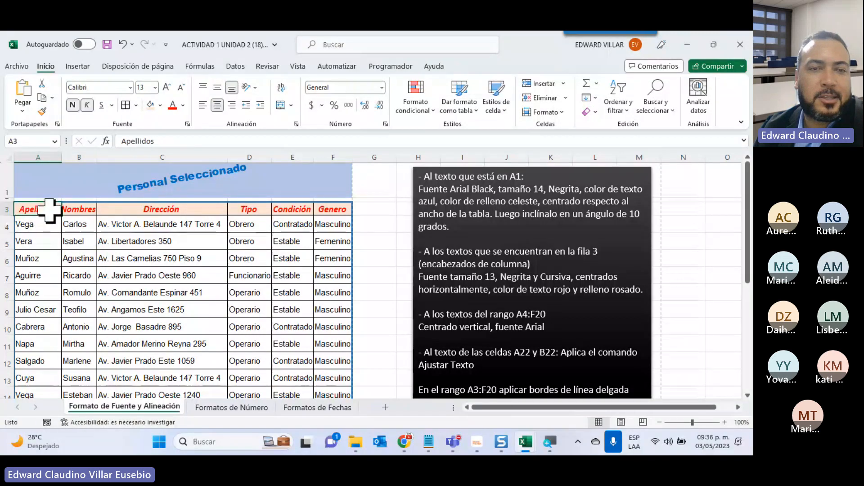
Close the ACTIVIDAD 1 UNIDAD 2 workbook.
{"action": "left_click", "coordinate": [737, 44]}
{"action": "left_click", "coordinate": [439, 255]}
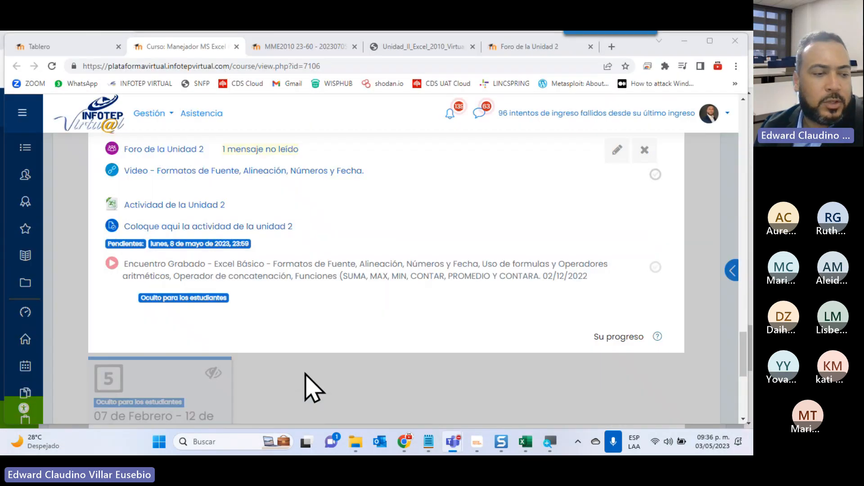
Open section 3 of the course page, Unidad 3 Funciones y Fórmulas, and bring its list of resources into view.
{"action": "scroll", "coordinate": [388, 410], "scroll_direction": "up", "scroll_amount": 10}
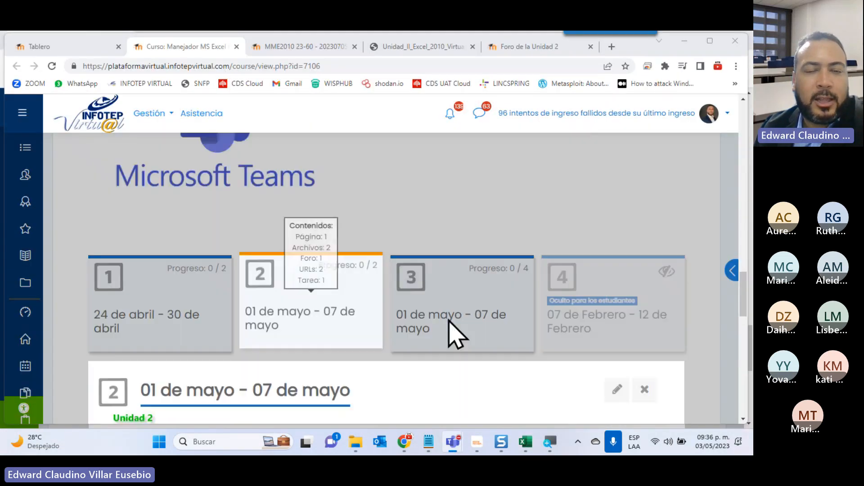
{"action": "left_click", "coordinate": [455, 335]}
{"action": "scroll", "coordinate": [467, 313], "scroll_direction": "down", "scroll_amount": 4}
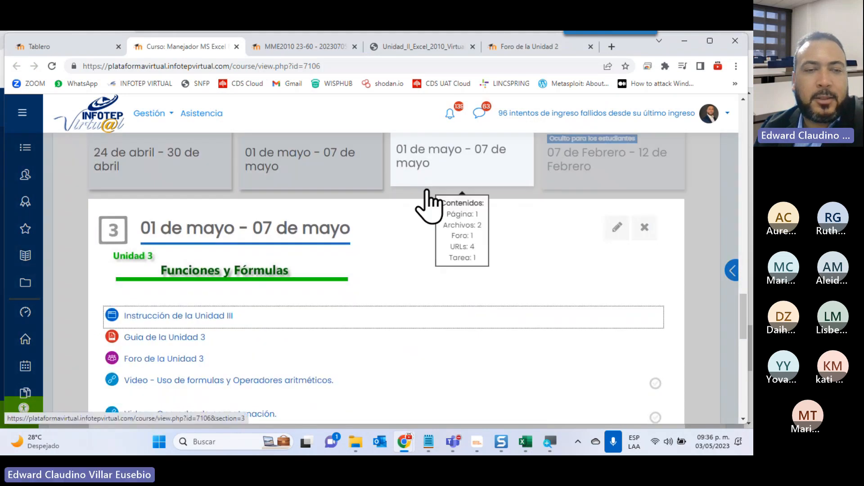
{"action": "scroll", "coordinate": [173, 329], "scroll_direction": "down", "scroll_amount": 3}
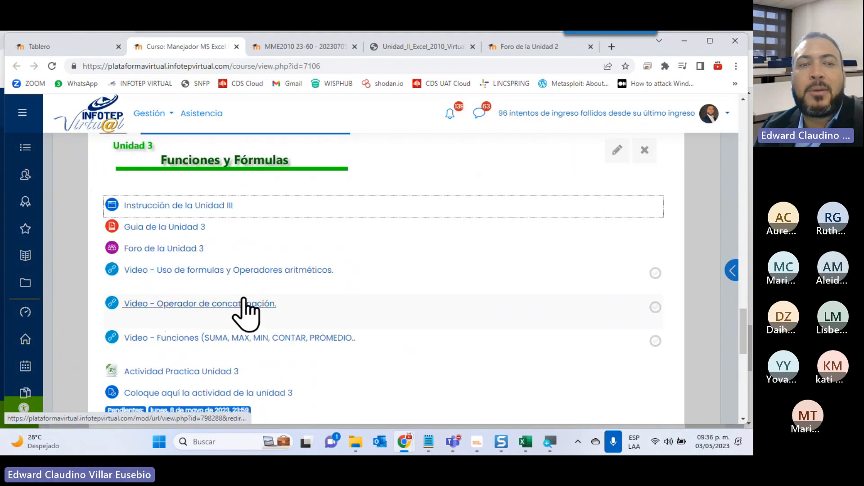
Open the Guia de la Unidad 3 in a new tab and view the Formulas y Funciones title on its cover.
{"action": "right_click", "coordinate": [164, 228]}
{"action": "left_click", "coordinate": [211, 233]}
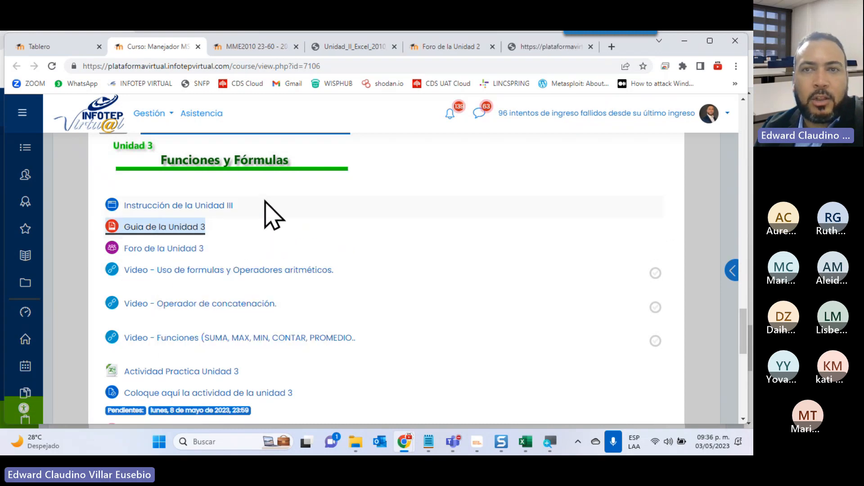
{"action": "left_click", "coordinate": [531, 47]}
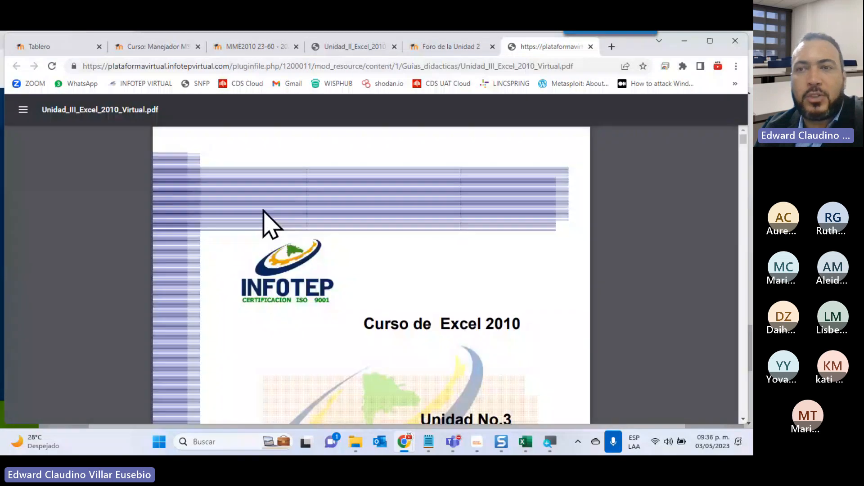
{"action": "scroll", "coordinate": [279, 235], "scroll_direction": "down", "scroll_amount": 5}
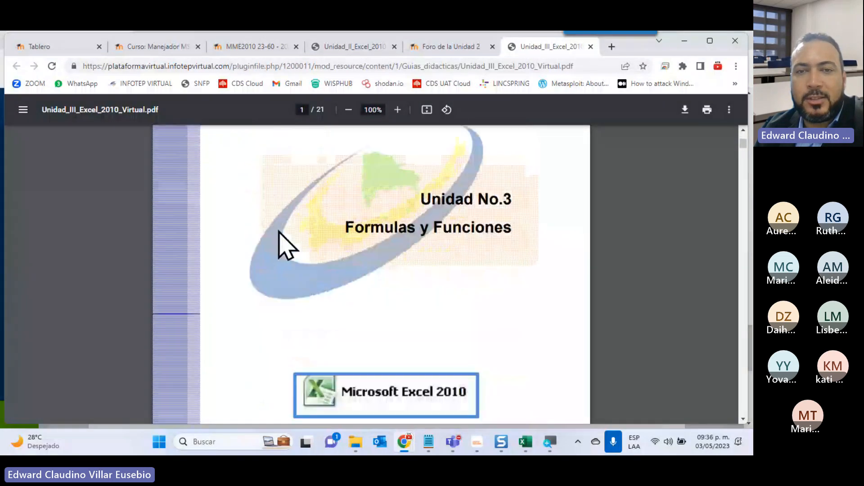
{"action": "scroll", "coordinate": [305, 240], "scroll_direction": "up", "scroll_amount": 3}
{"action": "scroll", "coordinate": [305, 239], "scroll_direction": "down", "scroll_amount": 1}
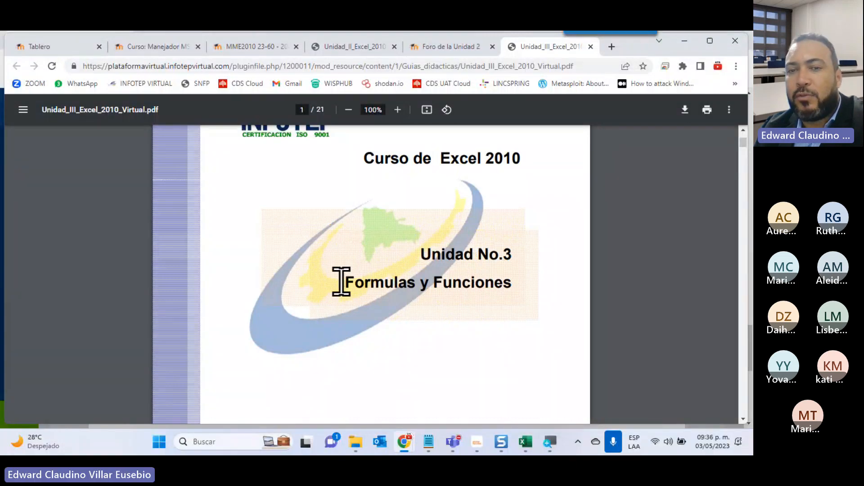
{"action": "left_click_drag", "start_coordinate": [343, 280], "coordinate": [399, 287]}
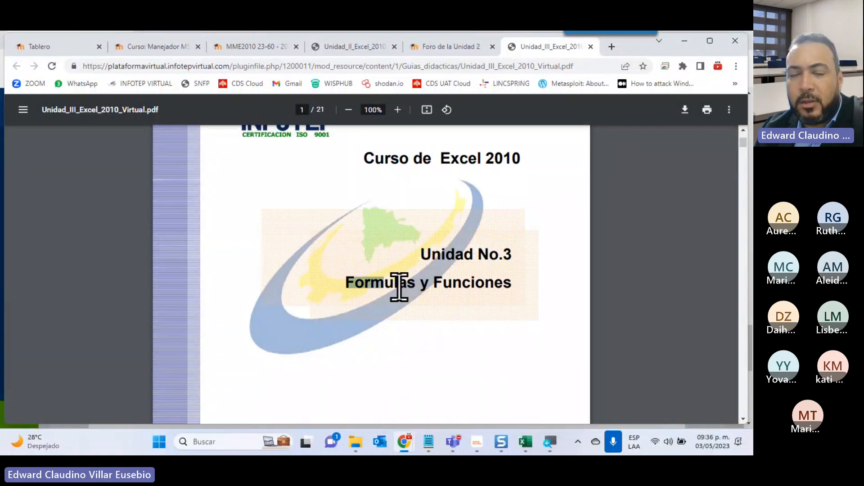
{"action": "left_click", "coordinate": [521, 255]}
Examine the guide's table of contents on page 2, enlarging the PDF view to 125%.
{"action": "scroll", "coordinate": [518, 270], "scroll_direction": "down", "scroll_amount": 12}
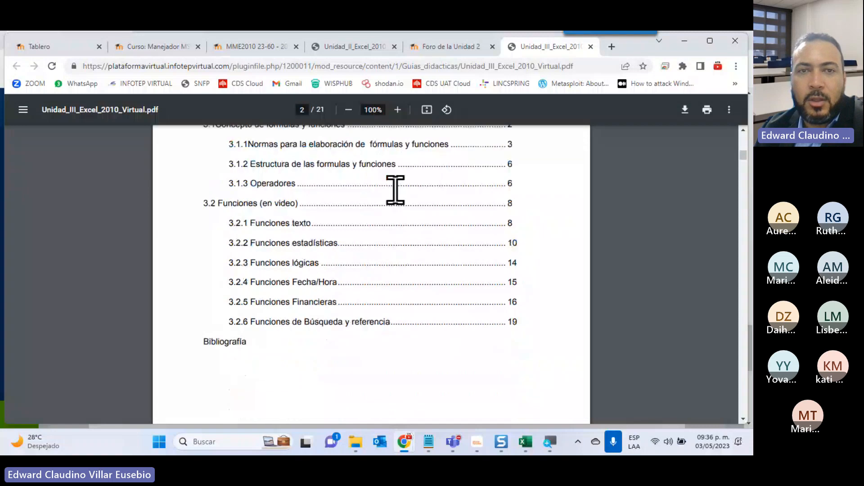
{"action": "left_click", "coordinate": [398, 110]}
{"action": "left_click", "coordinate": [398, 110]}
{"action": "left_click", "coordinate": [397, 109]}
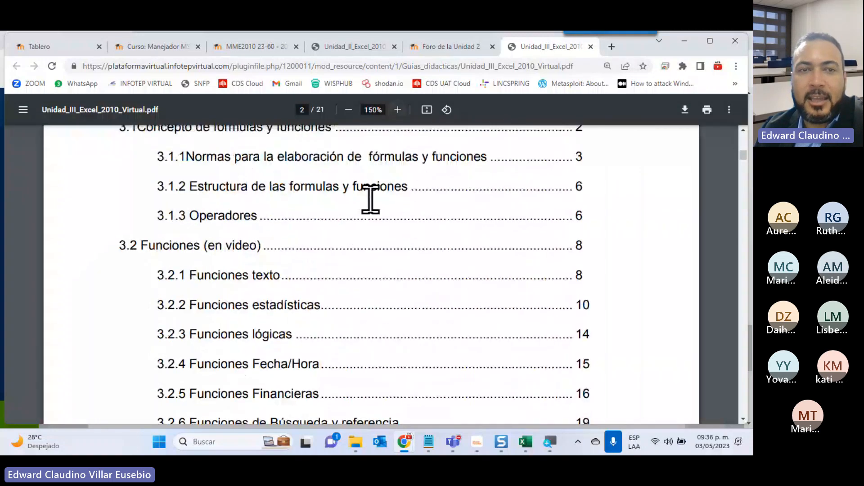
{"action": "scroll", "coordinate": [370, 198], "scroll_direction": "up", "scroll_amount": 3}
{"action": "scroll", "coordinate": [369, 185], "scroll_direction": "down", "scroll_amount": 2}
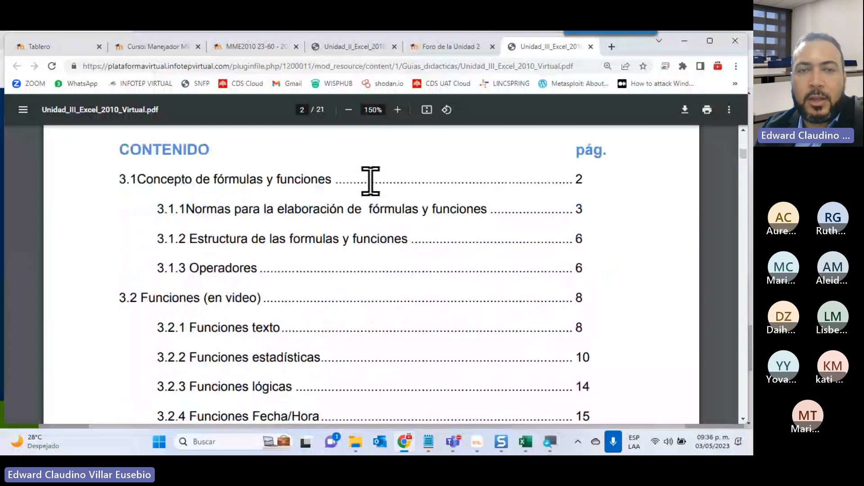
{"action": "left_click", "coordinate": [348, 110]}
{"action": "scroll", "coordinate": [411, 299], "scroll_direction": "down", "scroll_amount": 15}
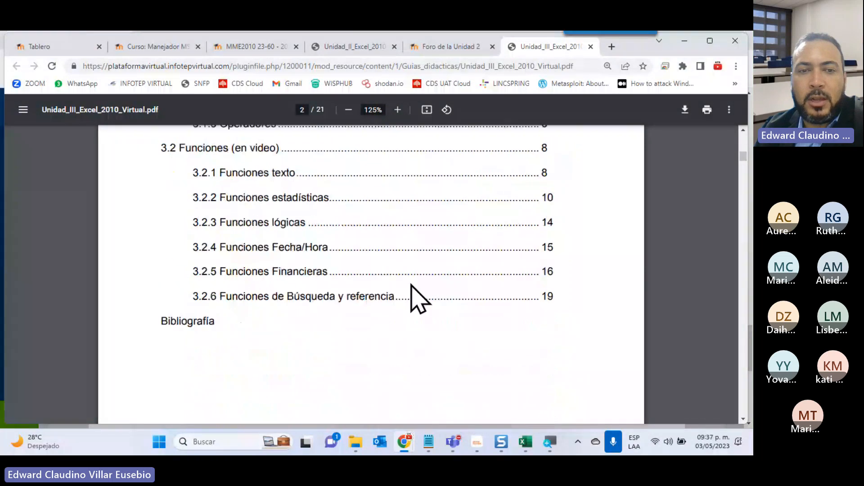
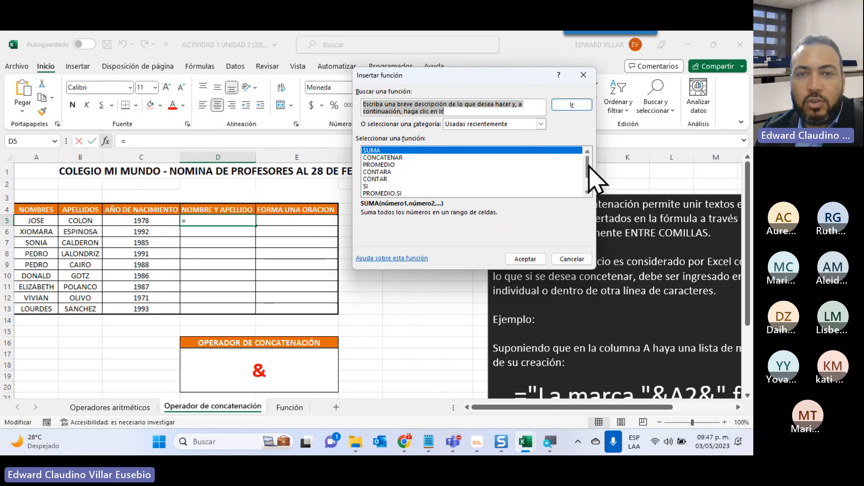
Browse the recently used functions for cell D5, and list the functions of the Todo category.
{"action": "scroll", "coordinate": [590, 169], "scroll_direction": "down", "scroll_amount": 2}
{"action": "scroll", "coordinate": [589, 168], "scroll_direction": "up", "scroll_amount": 2}
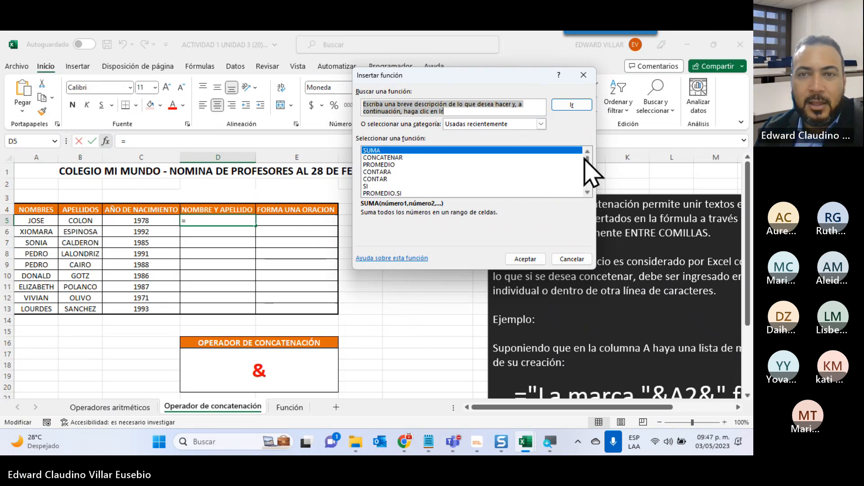
{"action": "left_click", "coordinate": [541, 125]}
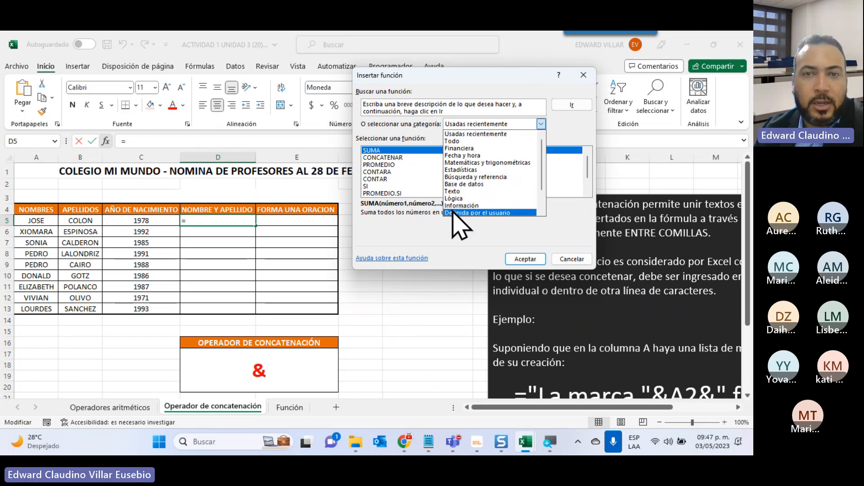
{"action": "left_click", "coordinate": [454, 143]}
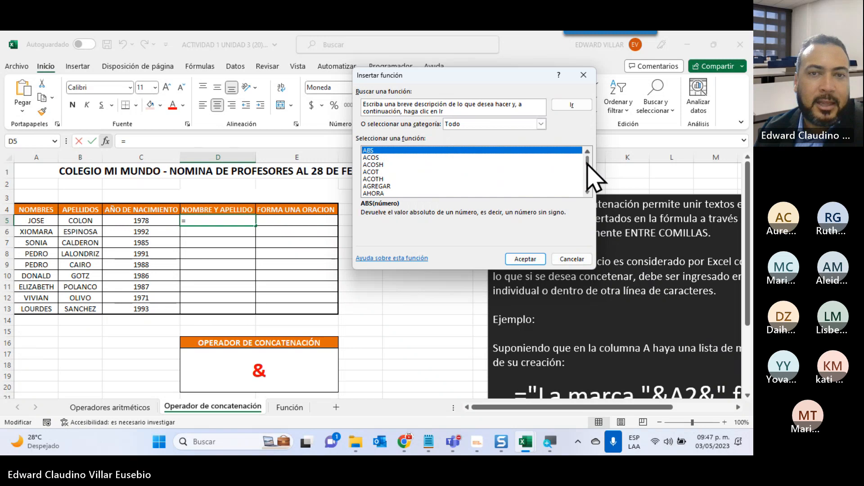
{"action": "mouse_move", "coordinate": [587, 158]}
{"action": "left_mouse_down"}
{"action": "mouse_move", "coordinate": [586, 183]}
{"action": "mouse_move", "coordinate": [588, 158]}
{"action": "left_mouse_up"}
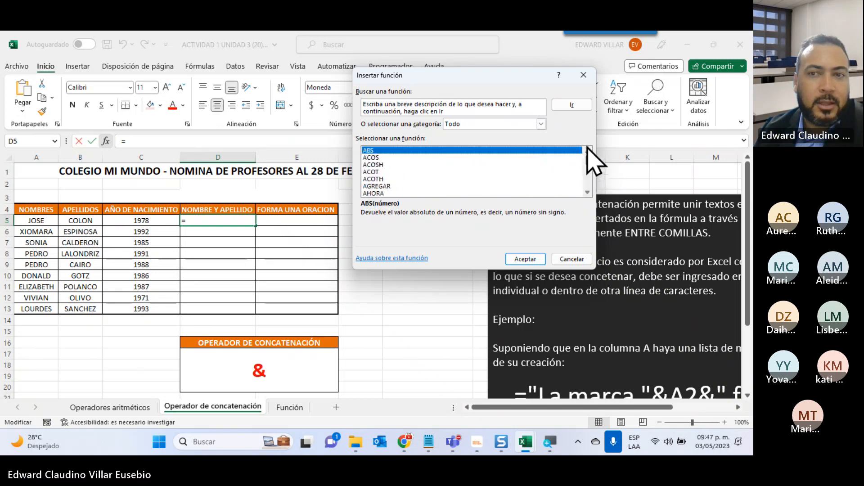
Search the functions for "conca", compare CONCATENAR with UNIRCADENAS, and insert CONCATENAR into cell D5.
{"action": "left_click", "coordinate": [452, 110]}
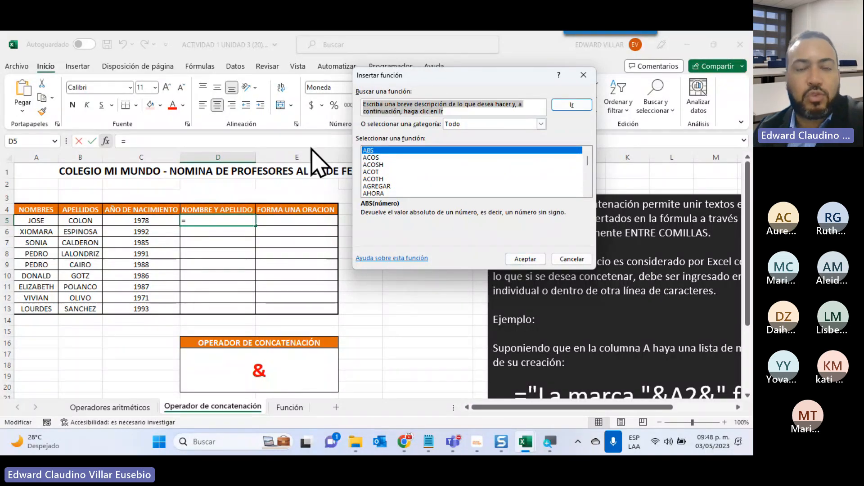
{"action": "key", "text": "BackSpace"}
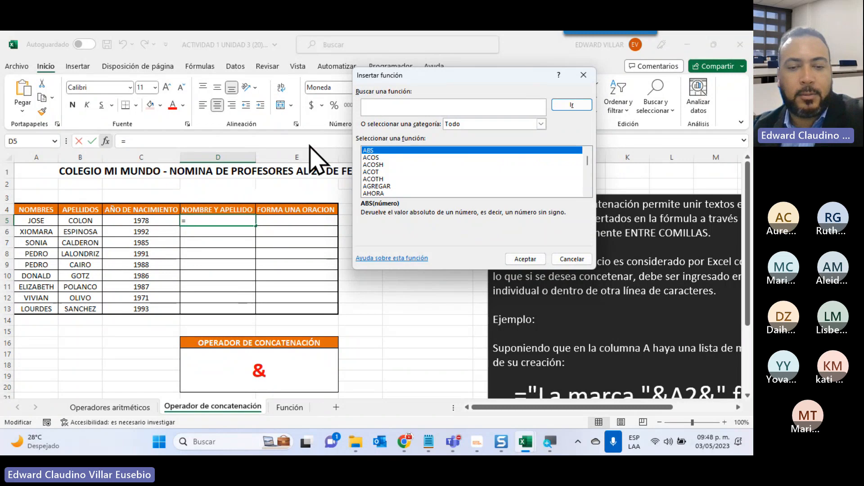
{"action": "type", "text": "conca"}
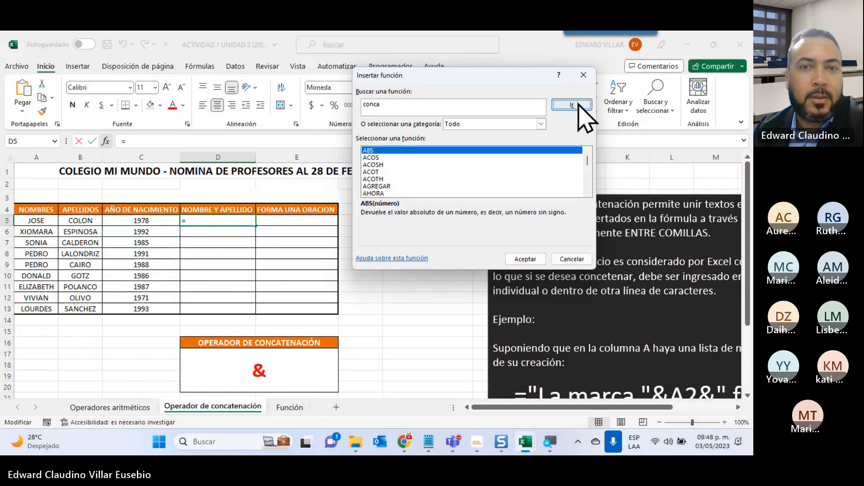
{"action": "left_click", "coordinate": [579, 104]}
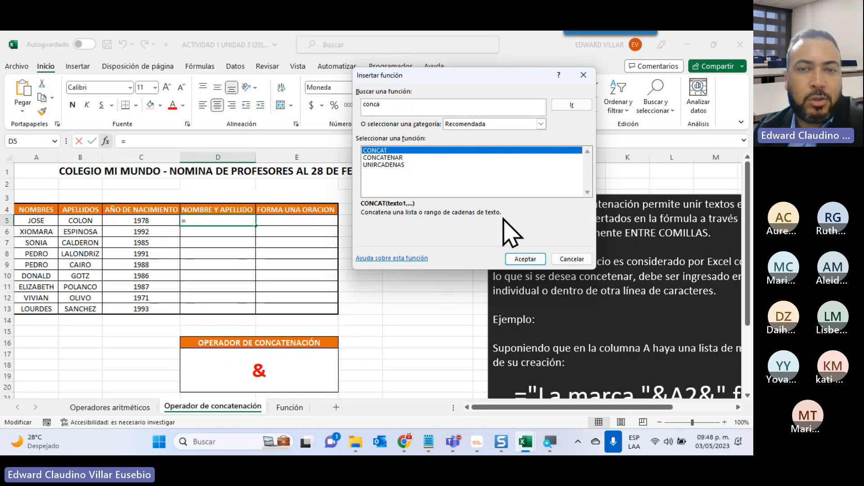
{"action": "left_click", "coordinate": [398, 158]}
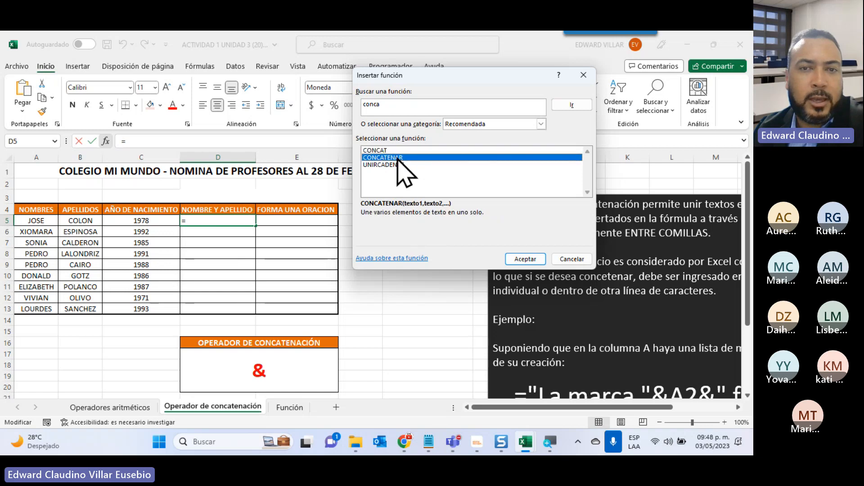
{"action": "left_click", "coordinate": [397, 165]}
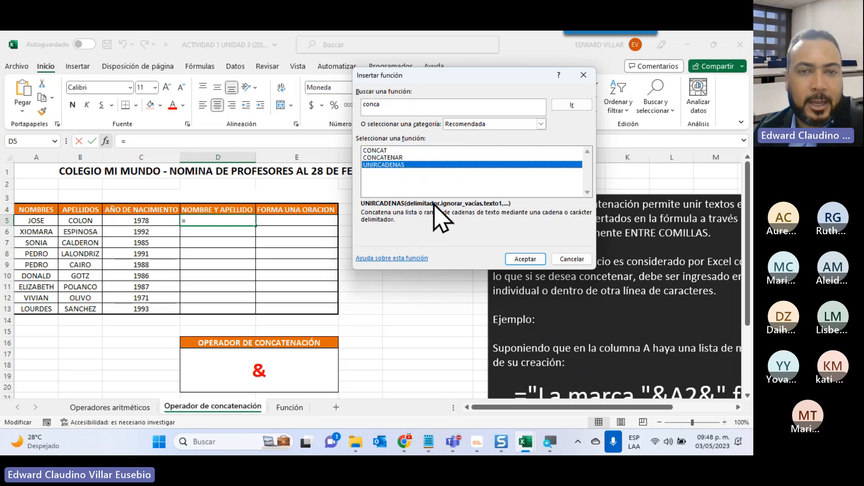
{"action": "left_click", "coordinate": [398, 158]}
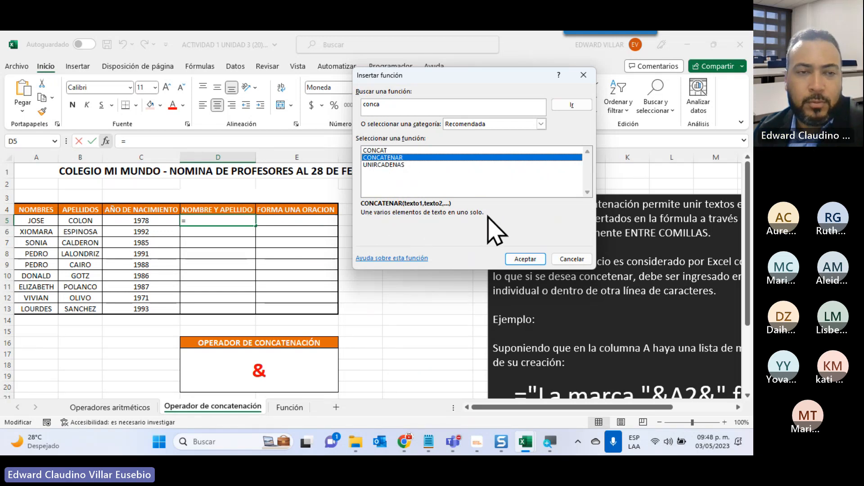
{"action": "left_click", "coordinate": [522, 260]}
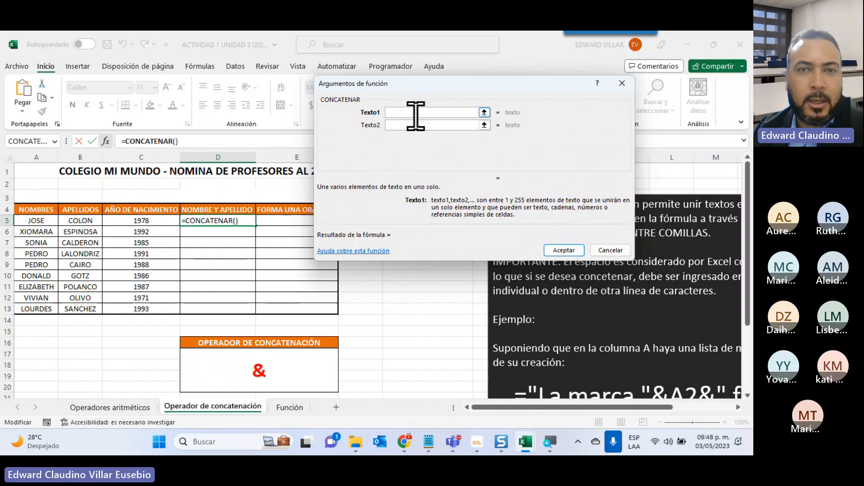
Complete the D5 formula with A5 as Texto1, a quoted space " " as Texto2 and B5 as Texto3.
{"action": "left_click", "coordinate": [49, 220]}
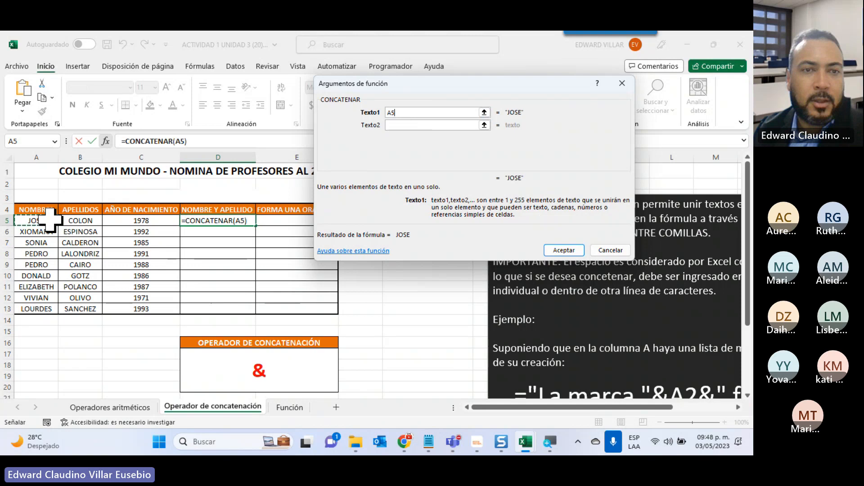
{"action": "left_click", "coordinate": [410, 127]}
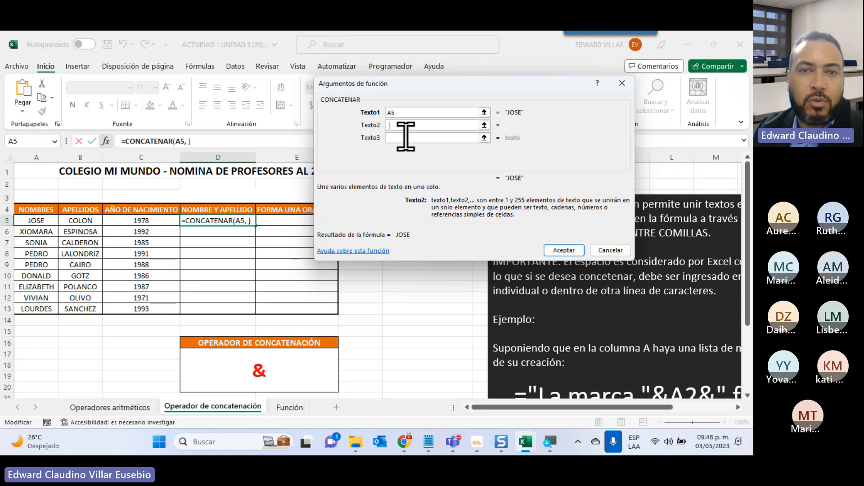
{"action": "type", "text": "\" \""}
{"action": "left_click", "coordinate": [405, 138]}
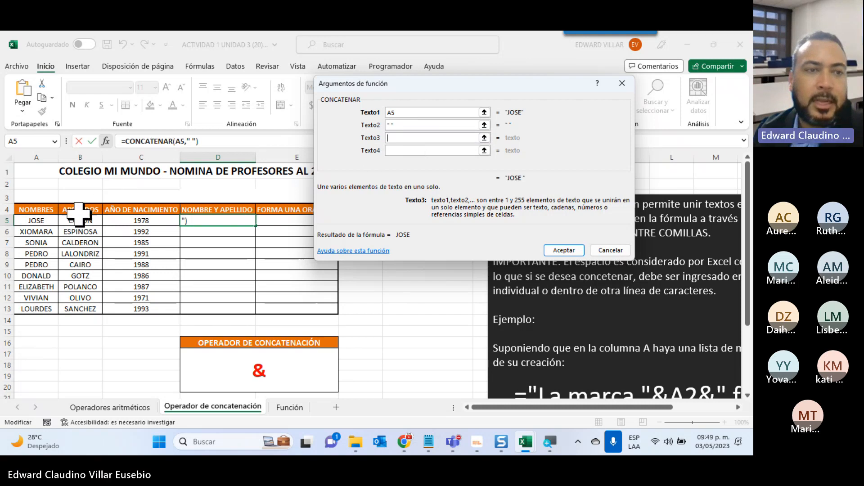
{"action": "left_click", "coordinate": [80, 221]}
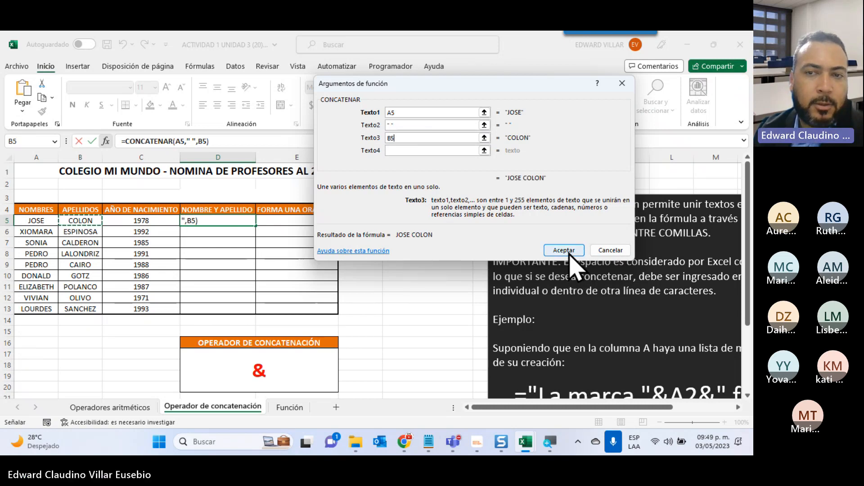
{"action": "left_click", "coordinate": [569, 252]}
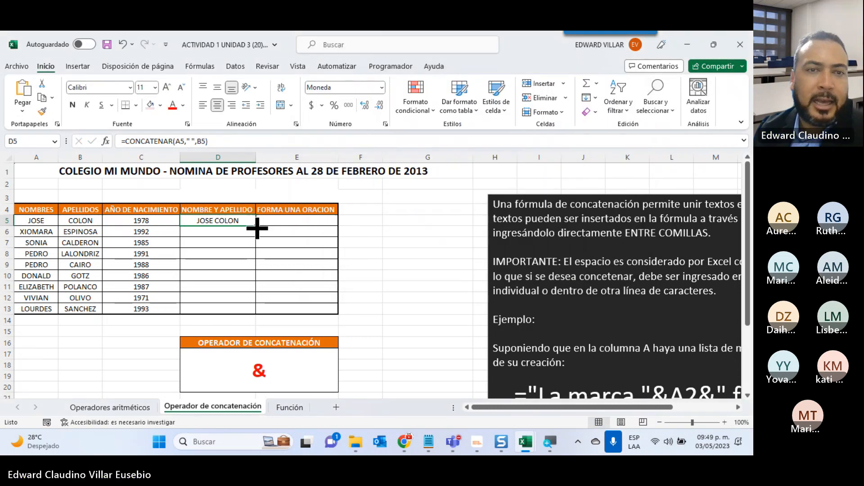
Fill the NOMBRE Y APELLIDO formula from D5 down to D13, and widen the FORMA UNA ORACION column.
{"action": "mouse_move", "coordinate": [257, 228]}
{"action": "left_mouse_down"}
{"action": "mouse_move", "coordinate": [252, 284]}
{"action": "mouse_move", "coordinate": [253, 227]}
{"action": "left_mouse_up"}
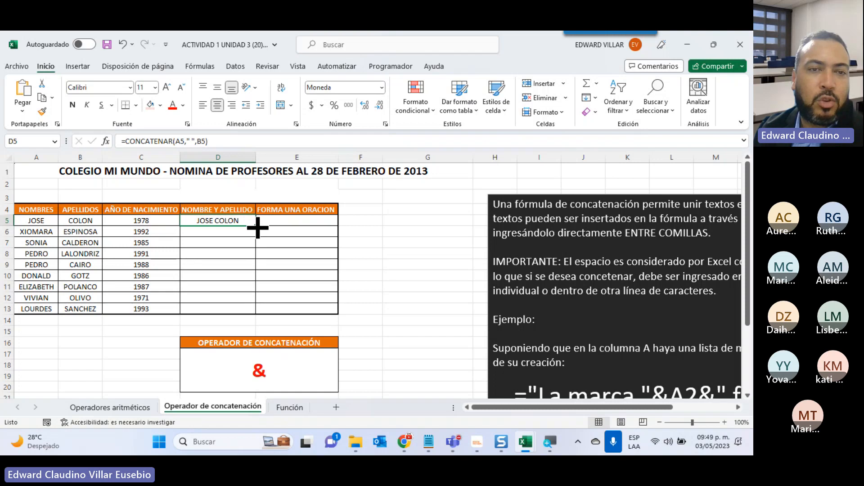
{"action": "double_click", "coordinate": [257, 228]}
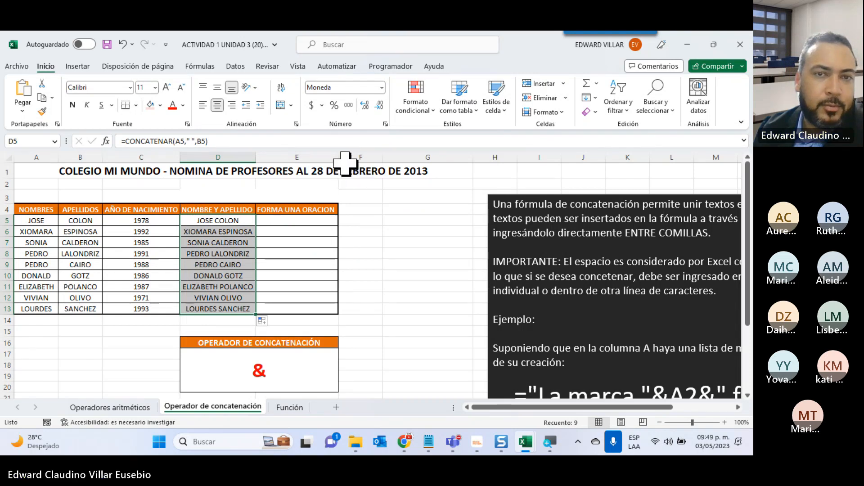
{"action": "left_click_drag", "start_coordinate": [338, 157], "coordinate": [448, 157]}
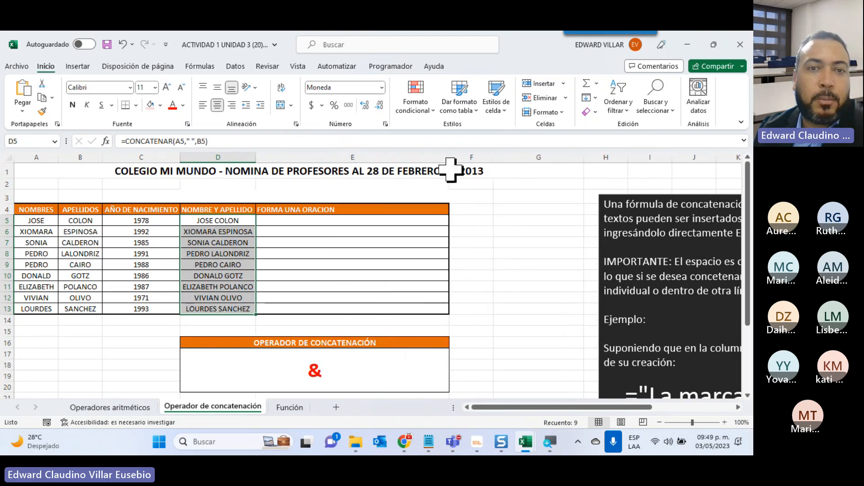
Insert CONCATENAR into cell E5 with "EL AÑO DE NACIMIENTO DE " as Texto1, including a space before the closing quotation mark.
{"action": "left_click", "coordinate": [289, 221]}
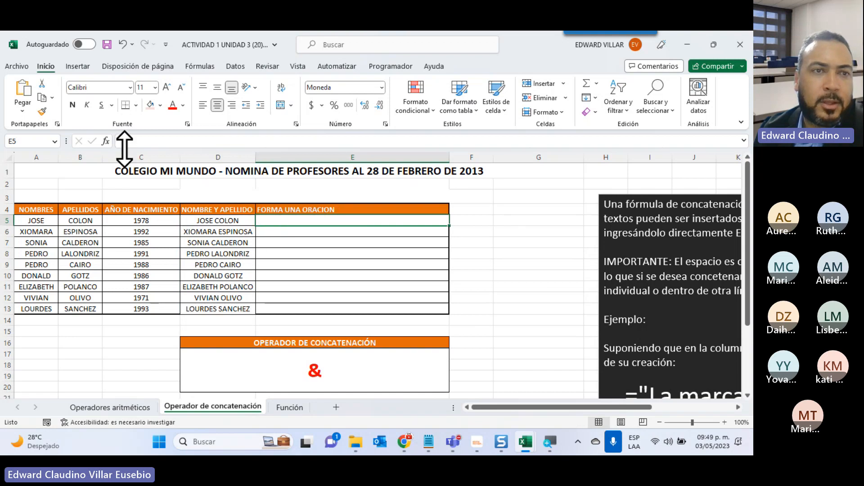
{"action": "left_click", "coordinate": [108, 142]}
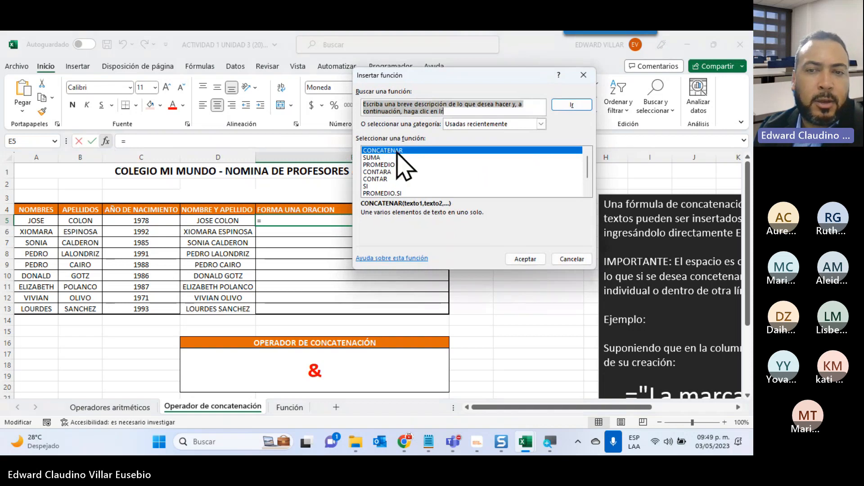
{"action": "left_click", "coordinate": [526, 259]}
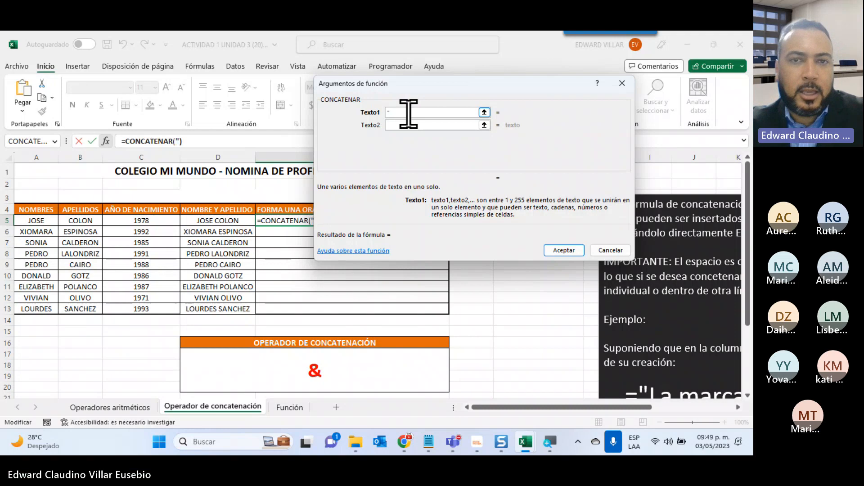
{"action": "key", "text": "Tab"}
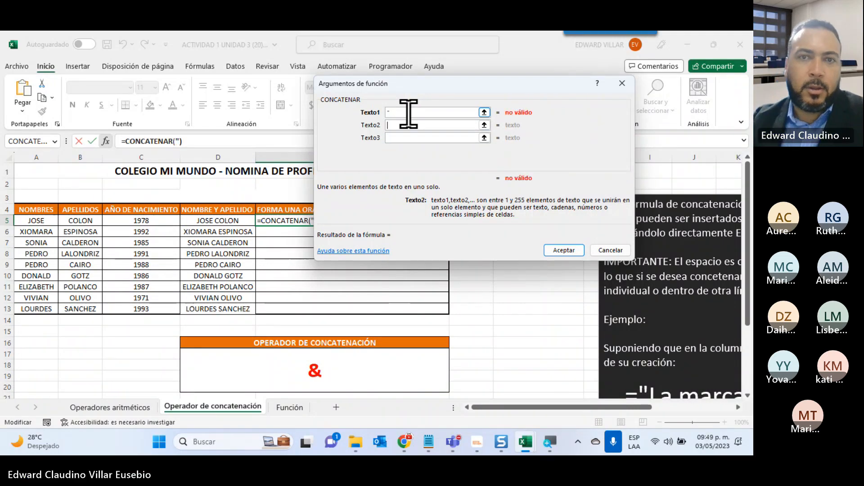
{"action": "left_click", "coordinate": [409, 113]}
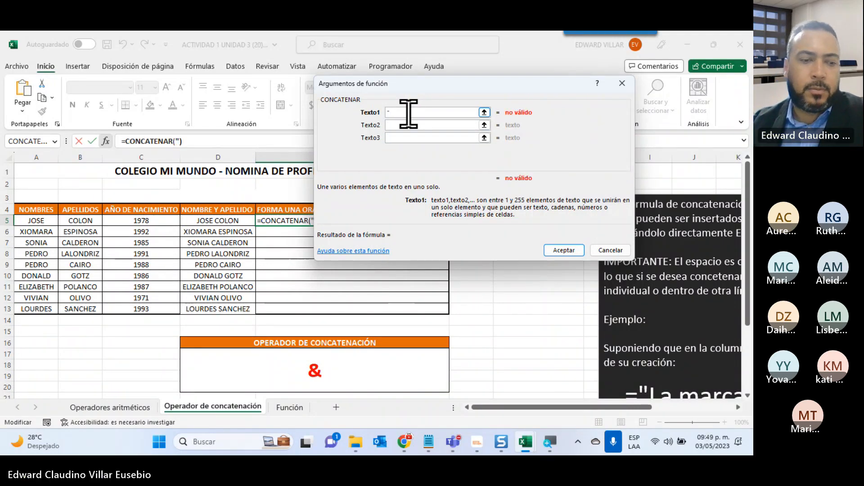
{"action": "type", "text": "EL AÑO DE NA"}
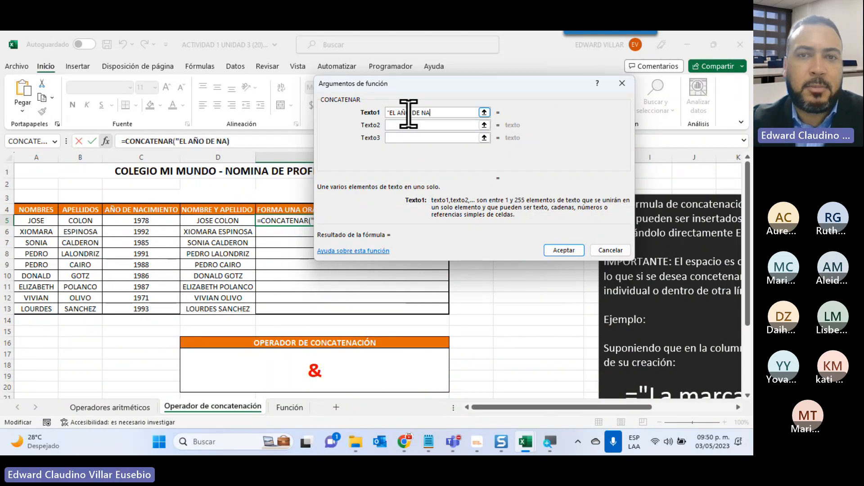
{"action": "type", "text": "CIMIE"}
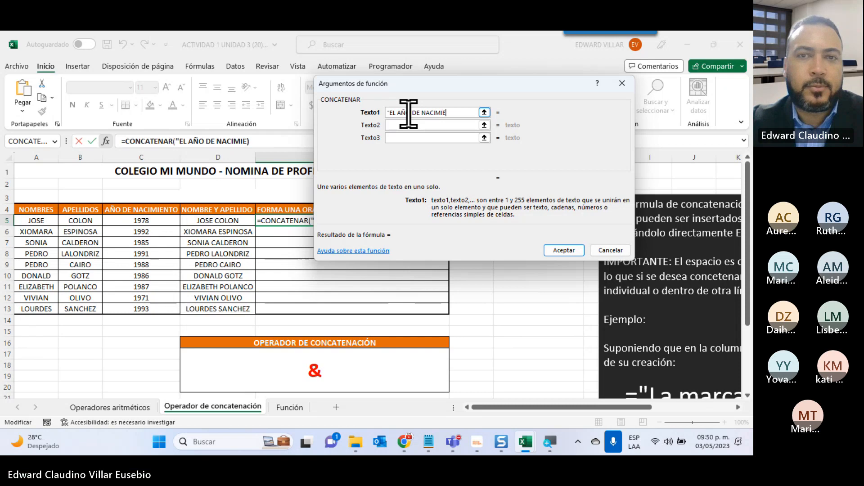
{"action": "type", "text": "NTO DE "}
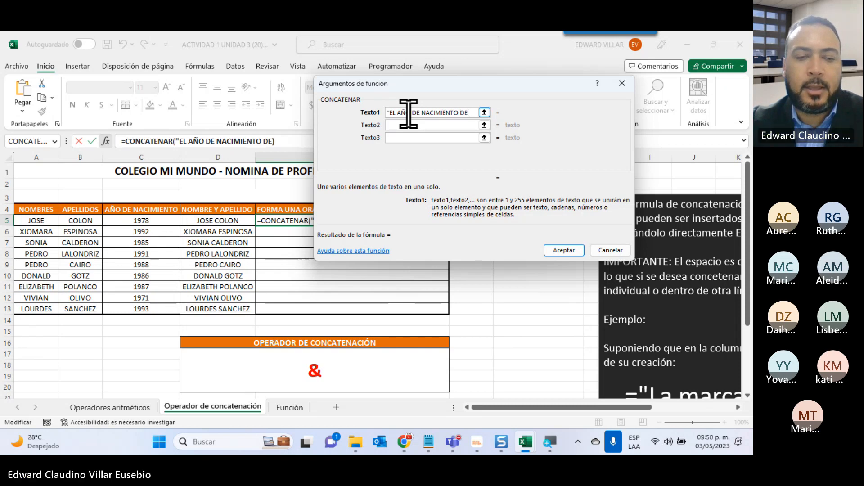
{"action": "type", "text": "\""}
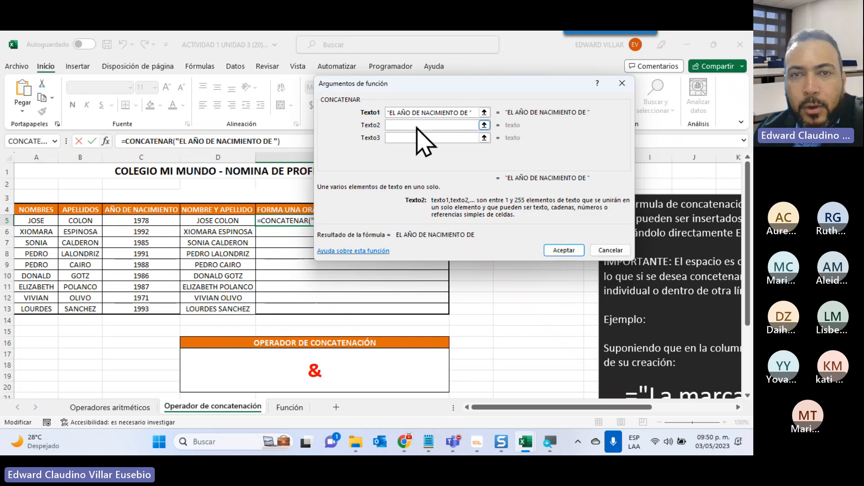
Set Texto2 of the E5 formula to D5, and check the trailing space inside the Texto1 quotation marks.
{"action": "left_click", "coordinate": [401, 125]}
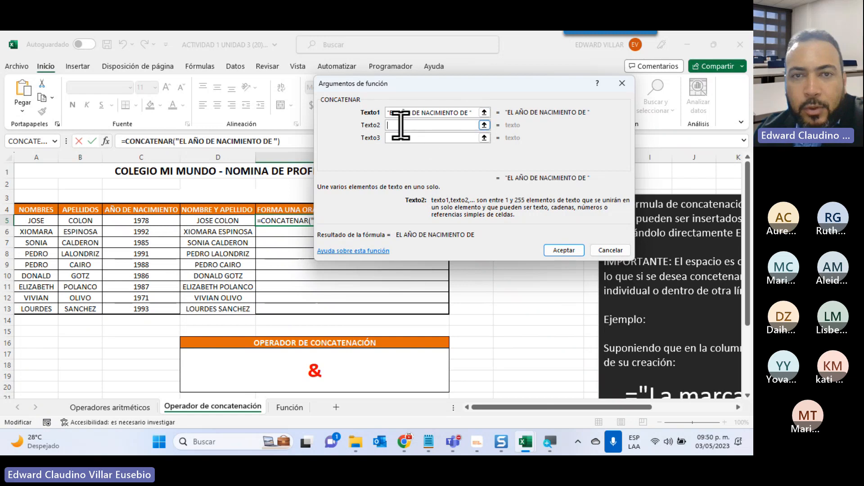
{"action": "left_click", "coordinate": [208, 221]}
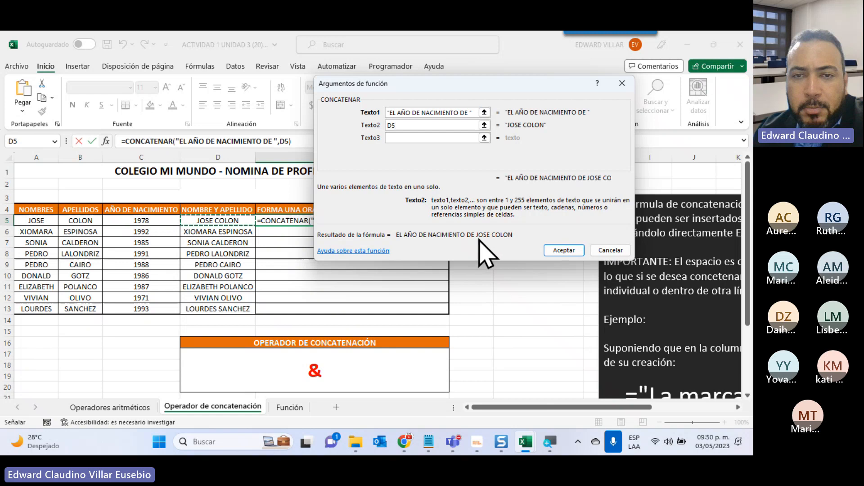
{"action": "left_click", "coordinate": [464, 113]}
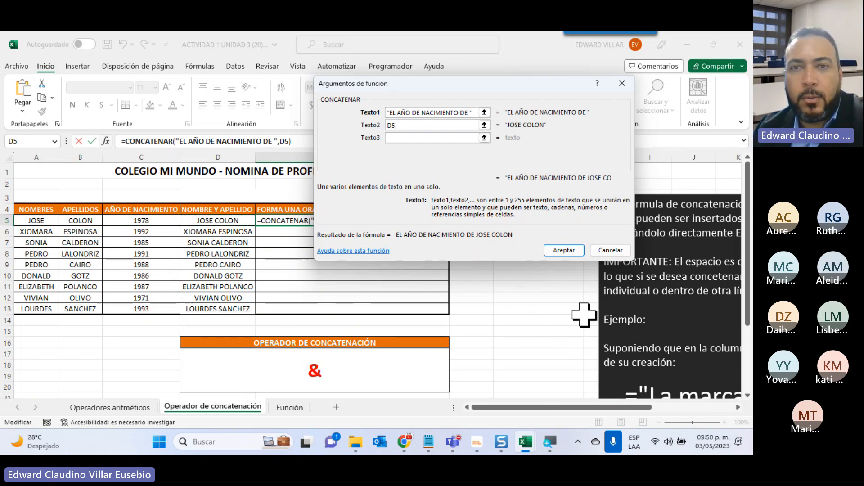
{"action": "key", "text": "BackSpace"}
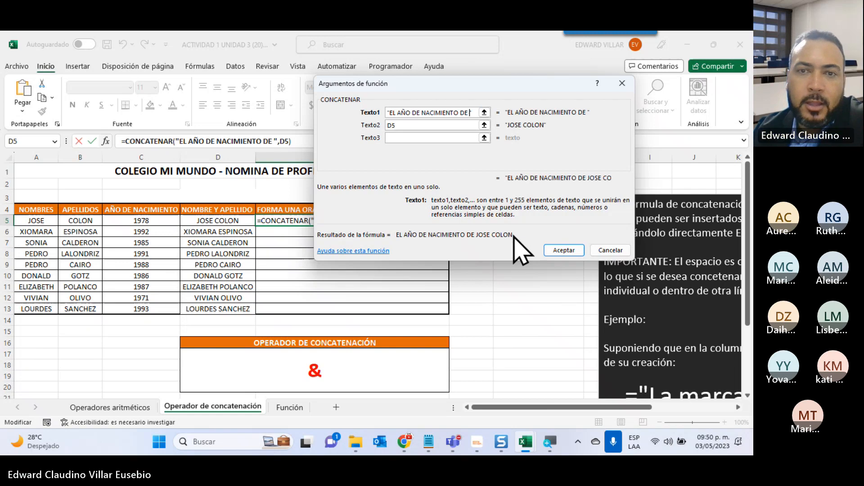
Complete the E5 CONCATENAR formula with " ES " as Texto3, including a space on each side of ES, and C5 as Texto4.
{"action": "left_click", "coordinate": [391, 138]}
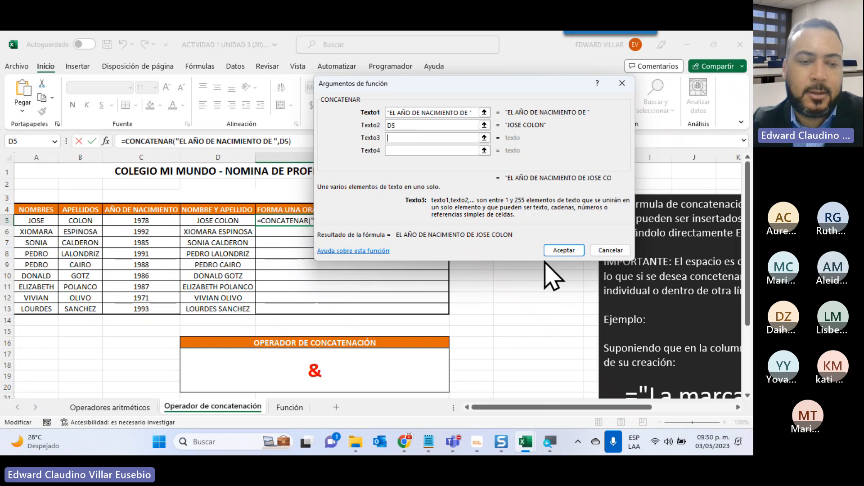
{"action": "type", "text": "\""}
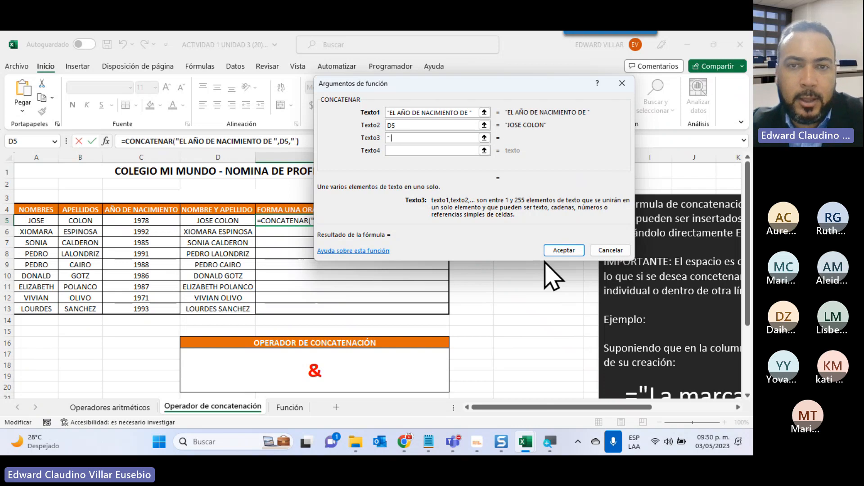
{"action": "type", "text": " es"}
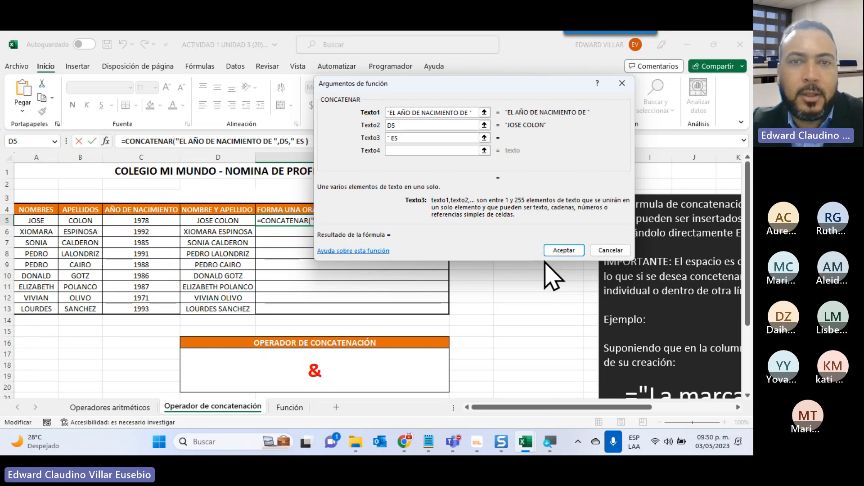
{"action": "type", "text": " \""}
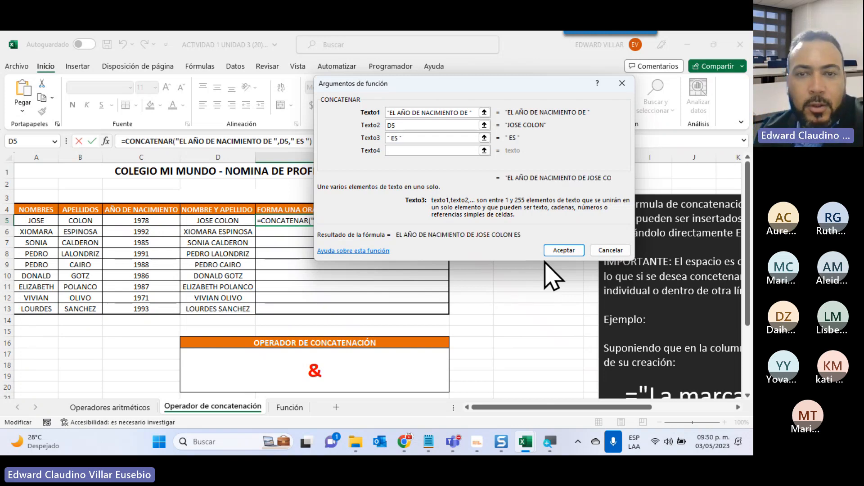
{"action": "left_click", "coordinate": [392, 137]}
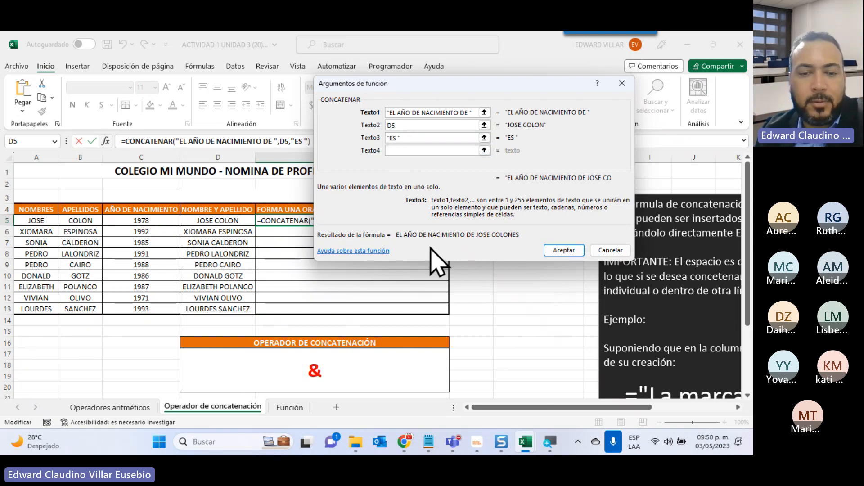
{"action": "left_click", "coordinate": [402, 150]}
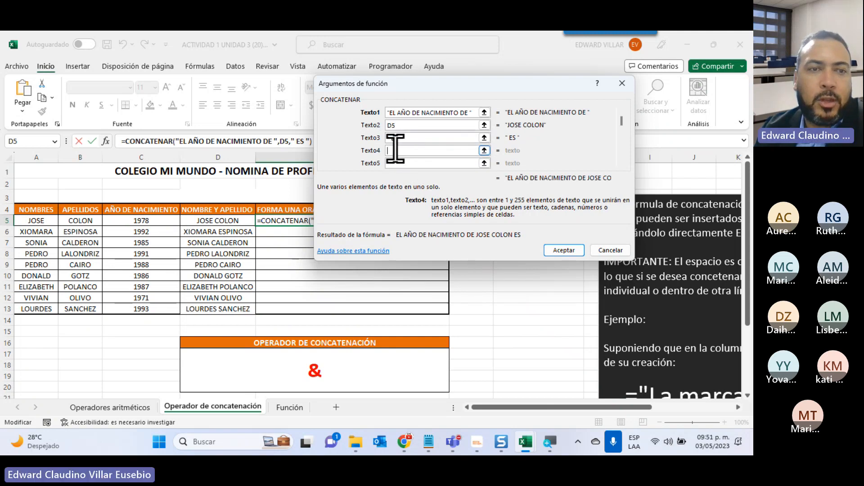
{"action": "left_click", "coordinate": [141, 220]}
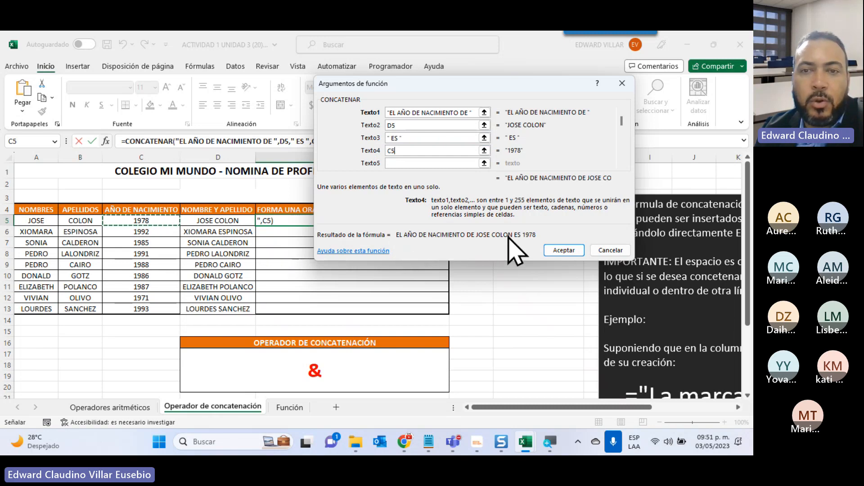
{"action": "left_click", "coordinate": [564, 250]}
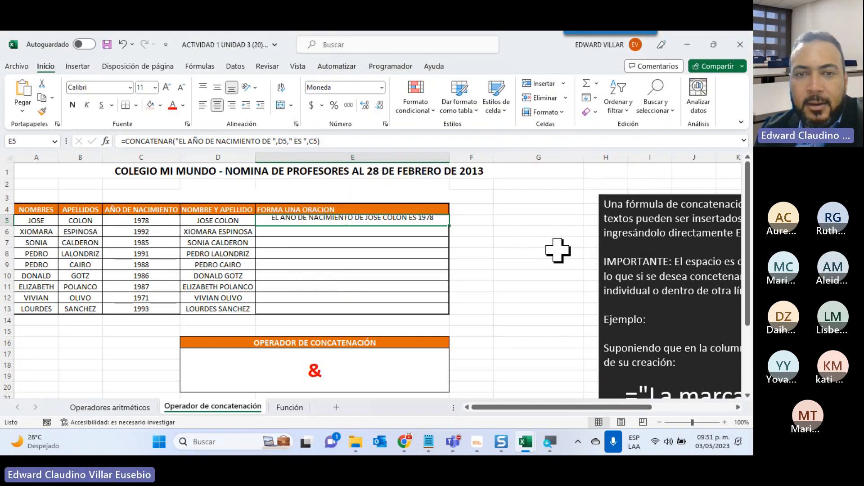
Fill the FORMA UNA ORACION formula from E5 down to E13, and autofit column E to the sentences.
{"action": "double_click", "coordinate": [450, 226]}
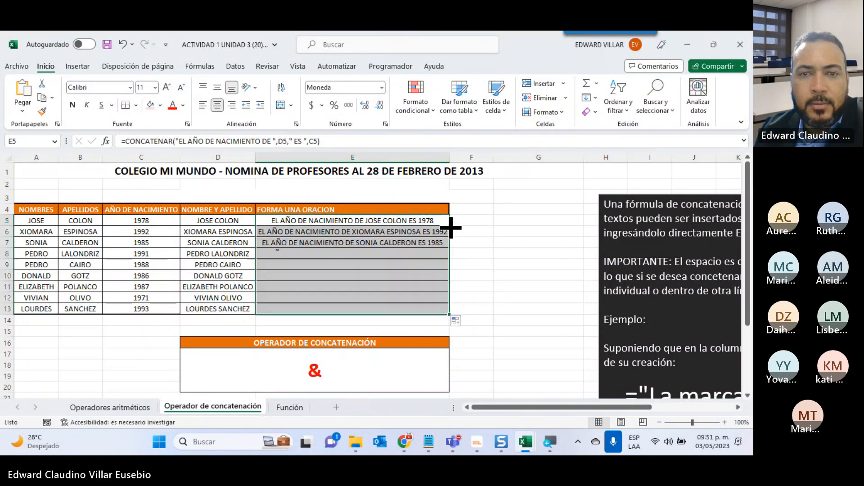
{"action": "double_click", "coordinate": [452, 162]}
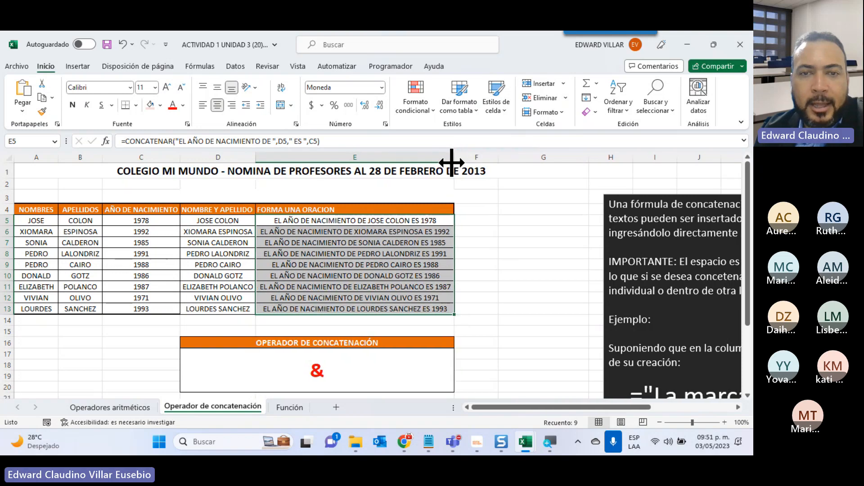
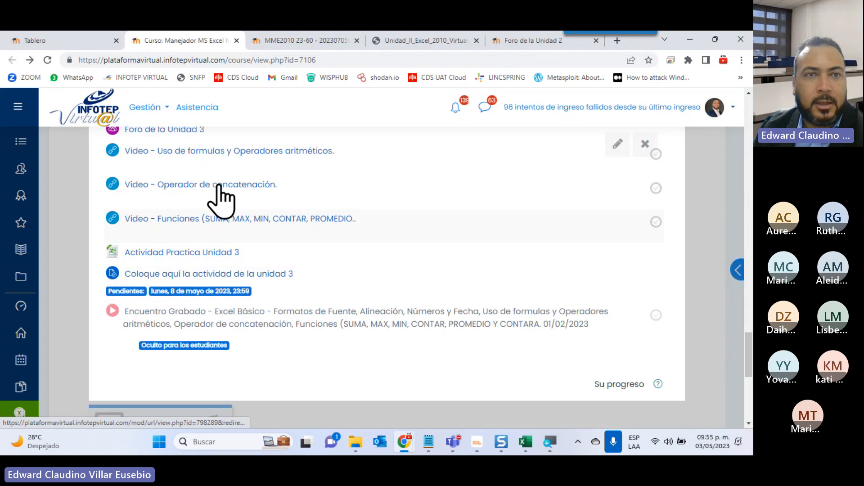
Open the Asistencia page of the virtual platform in a separate tab and switch to it.
{"action": "left_click", "coordinate": [195, 109]}
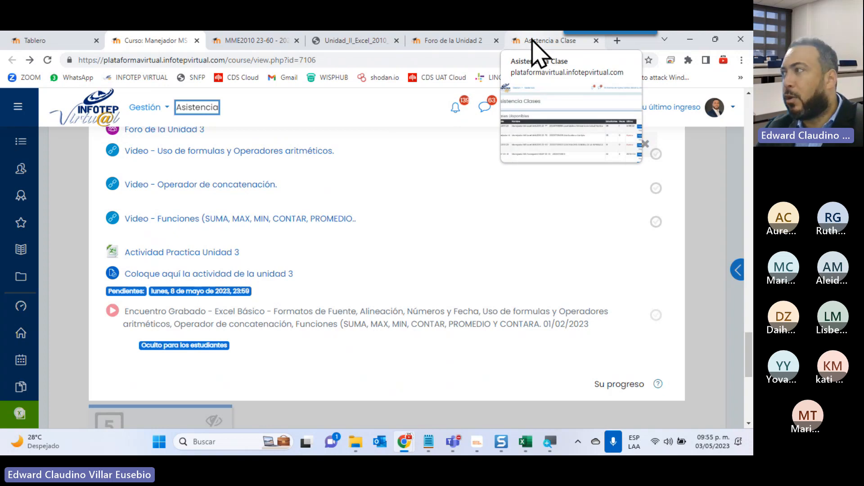
{"action": "scroll", "coordinate": [350, 286], "scroll_direction": "up", "scroll_amount": 8}
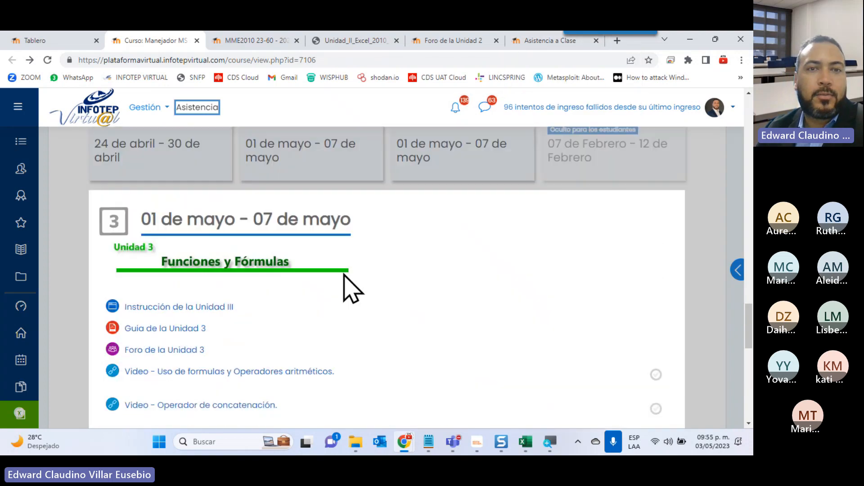
{"action": "scroll", "coordinate": [351, 289], "scroll_direction": "down", "scroll_amount": 4}
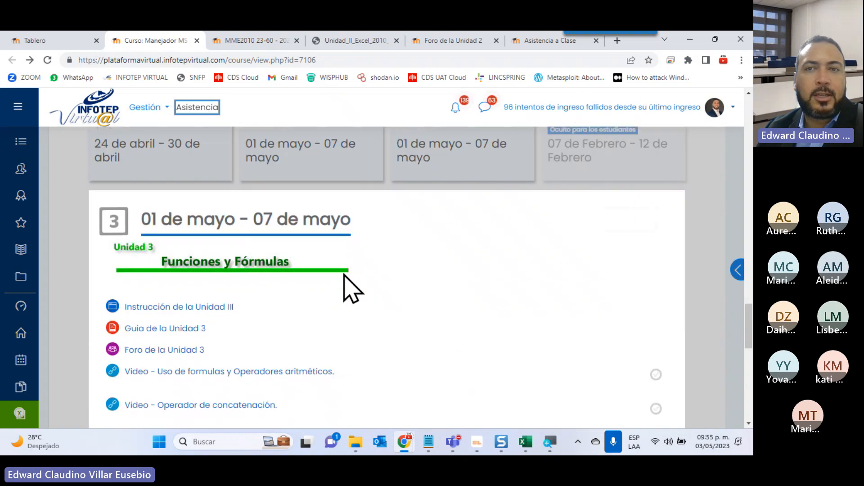
{"action": "left_click", "coordinate": [525, 43]}
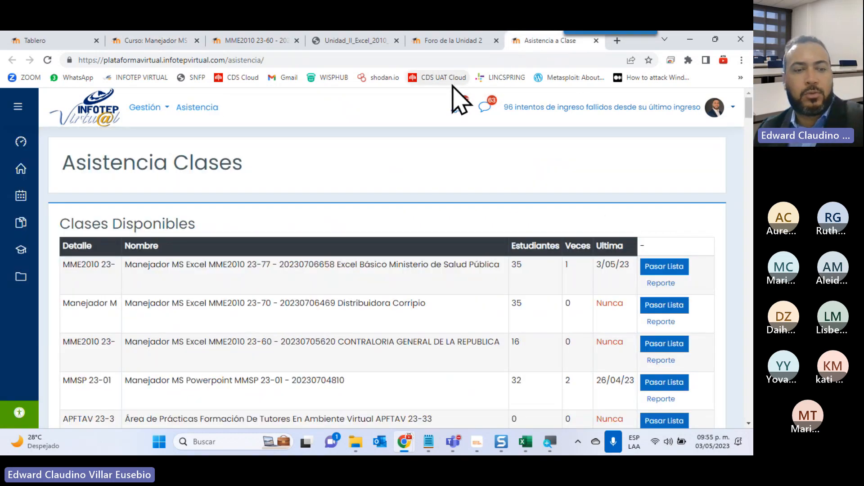
Find "CON" on the page and open the roll call for MME2010 23-60 CONTRALORIA GENERAL DE LA REPUBLICA.
{"action": "key", "text": "ctrl+f"}
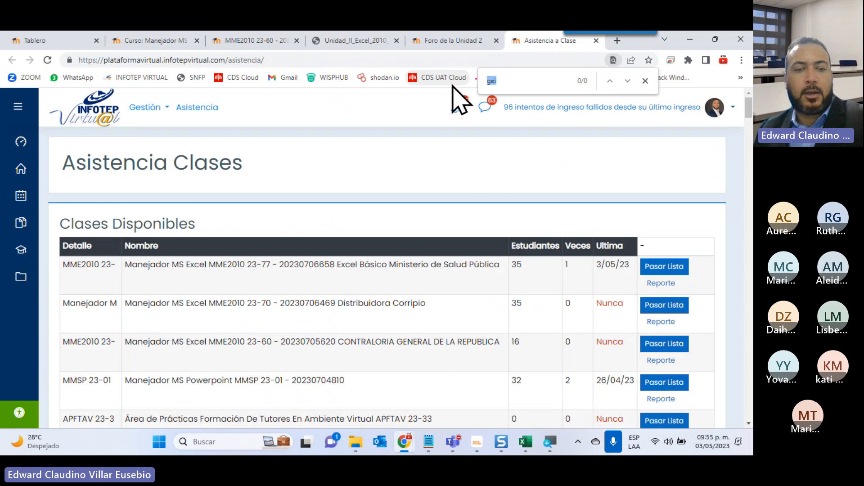
{"action": "type", "text": "co"}
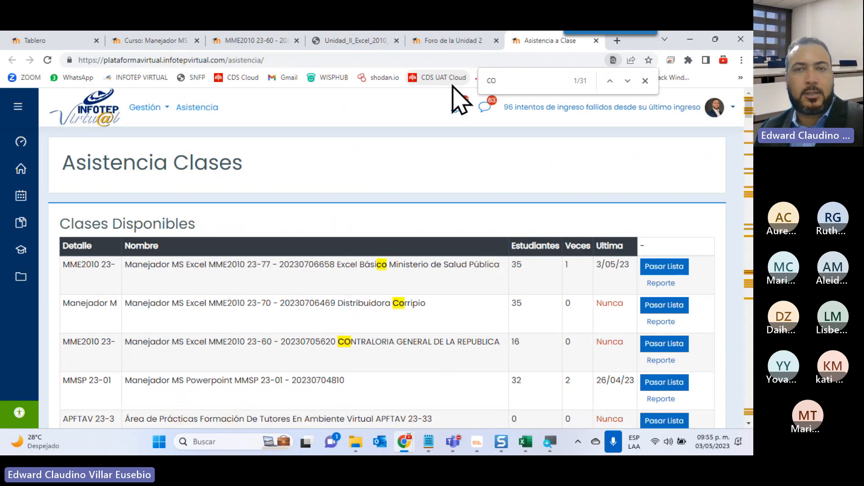
{"action": "type", "text": "n"}
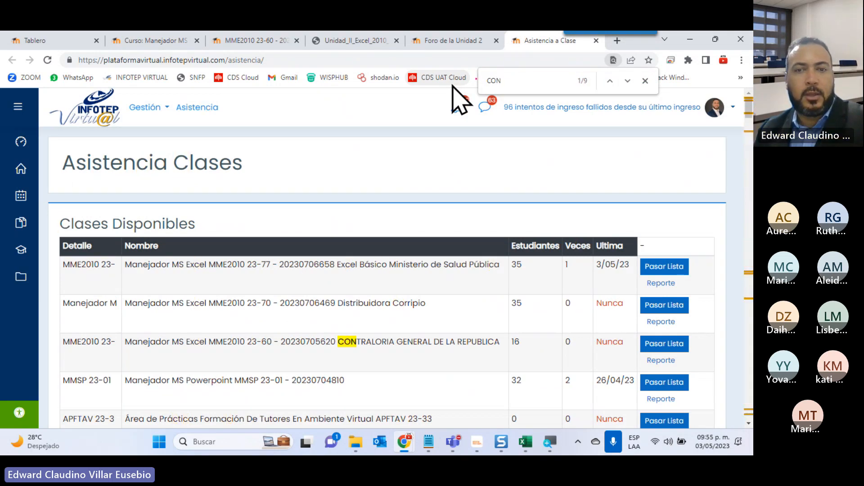
{"action": "left_click", "coordinate": [659, 344]}
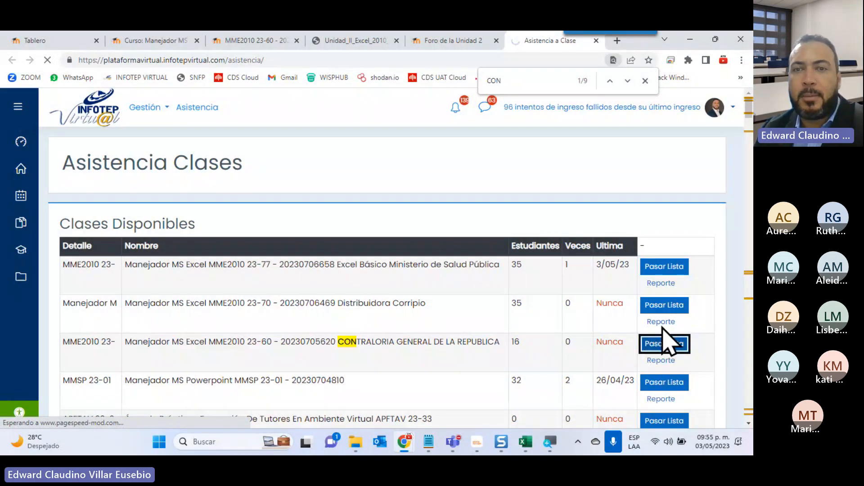
Clear the Presente mark of the fourth student on the 2023-05-03 attendance list.
{"action": "scroll", "coordinate": [467, 326], "scroll_direction": "up", "scroll_amount": 1}
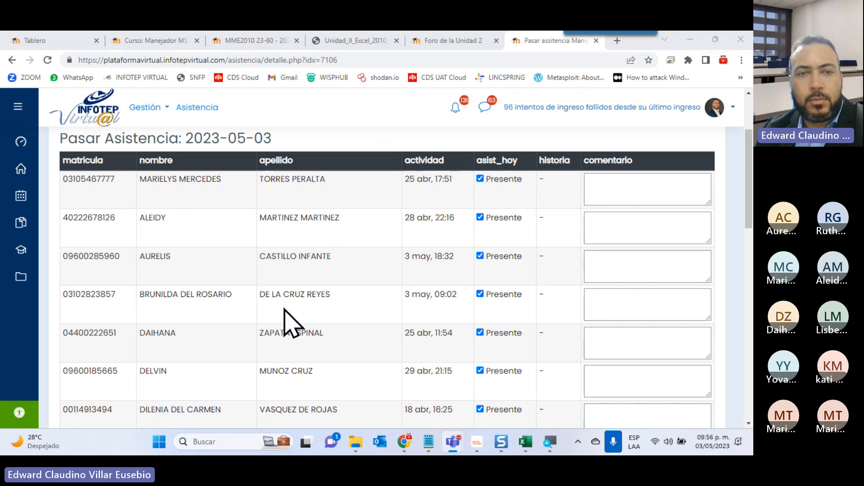
{"action": "left_click", "coordinate": [480, 294]}
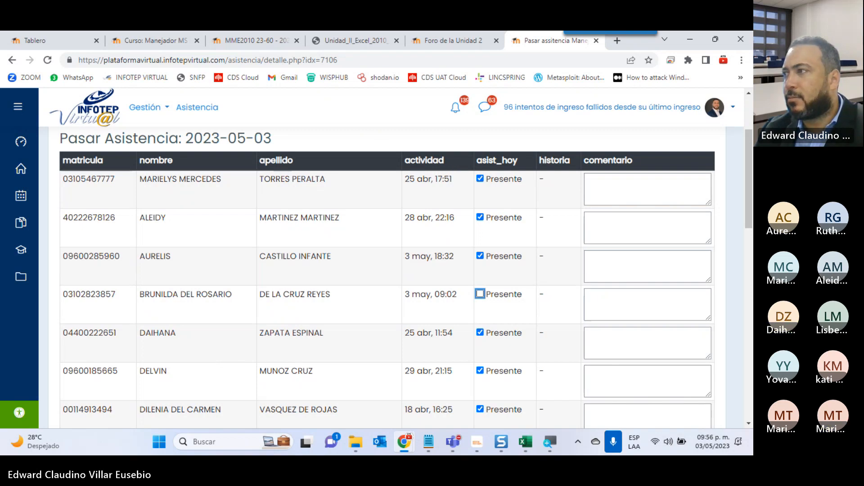
Review the students on the attendance list and check their Presente marks against the meeting participants.
{"action": "key", "text": "alt+Tab"}
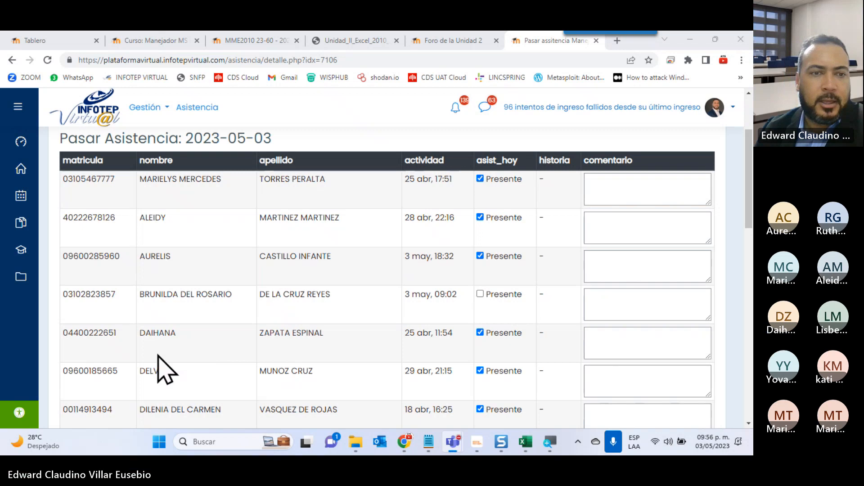
{"action": "scroll", "coordinate": [265, 407], "scroll_direction": "down", "scroll_amount": 5}
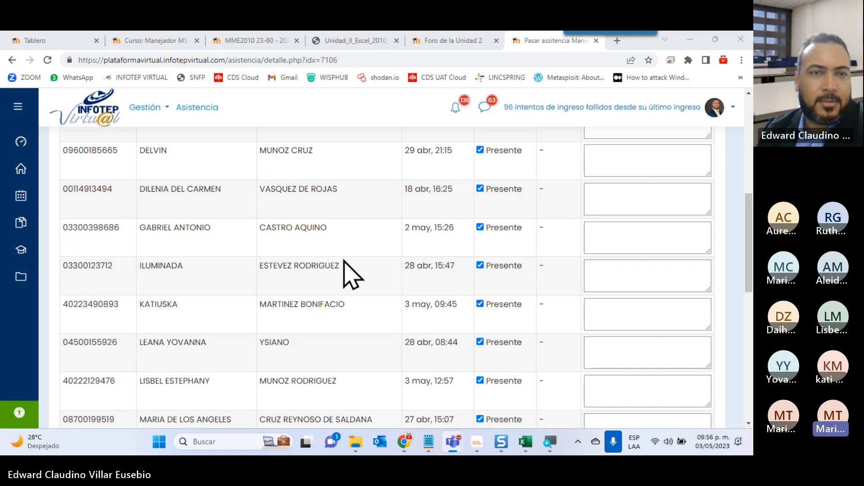
{"action": "scroll", "coordinate": [344, 261], "scroll_direction": "up", "scroll_amount": 4}
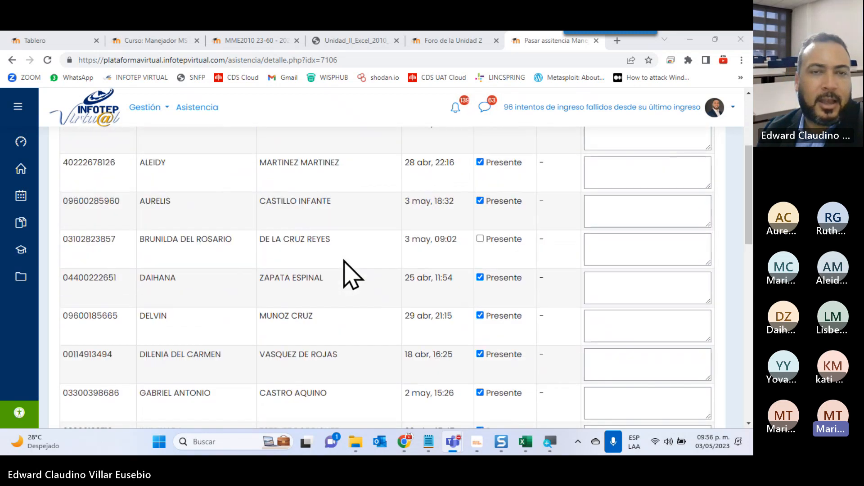
{"action": "scroll", "coordinate": [344, 261], "scroll_direction": "up", "scroll_amount": 2}
{"action": "scroll", "coordinate": [344, 262], "scroll_direction": "down", "scroll_amount": 3}
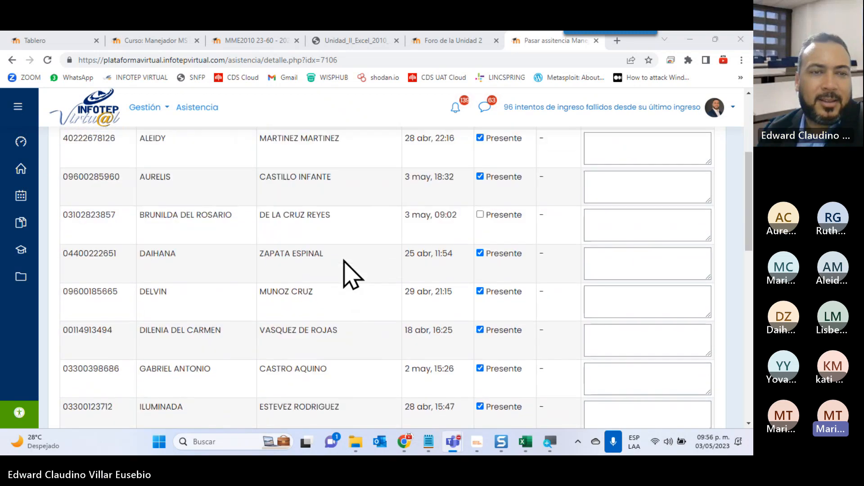
{"action": "scroll", "coordinate": [351, 275], "scroll_direction": "down", "scroll_amount": 1}
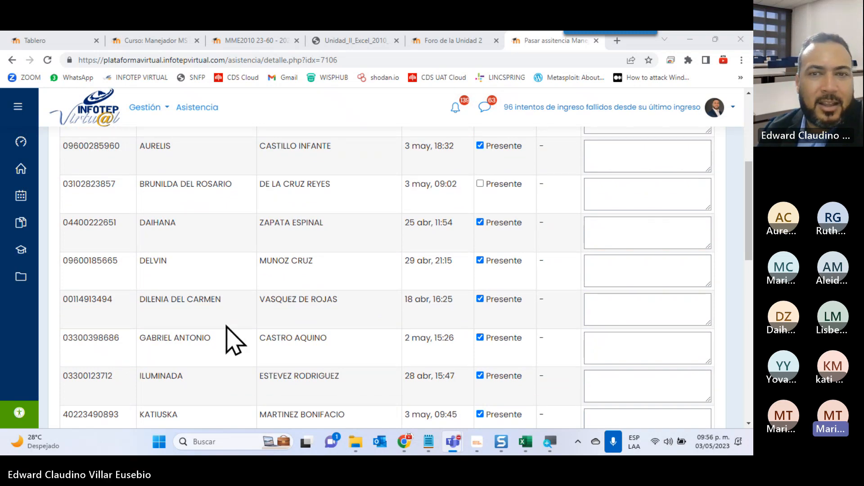
{"action": "scroll", "coordinate": [231, 340], "scroll_direction": "up", "scroll_amount": 1}
{"action": "scroll", "coordinate": [405, 270], "scroll_direction": "up", "scroll_amount": 2}
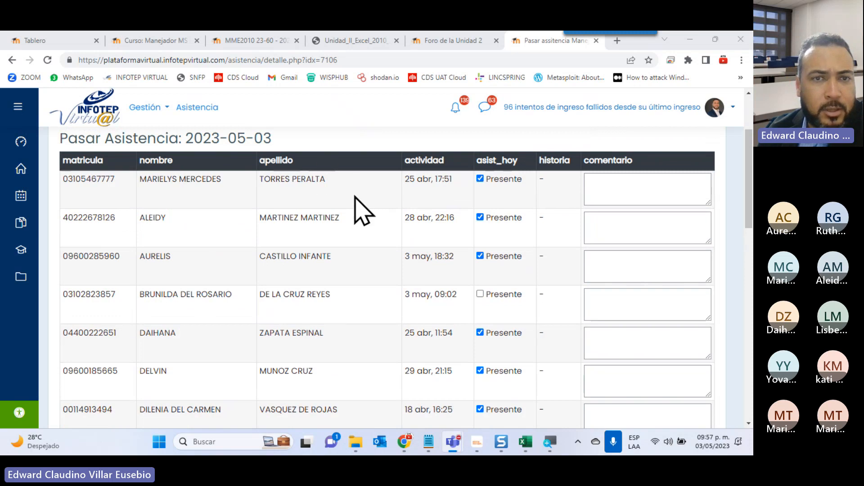
{"action": "scroll", "coordinate": [360, 209], "scroll_direction": "down", "scroll_amount": 1}
{"action": "scroll", "coordinate": [353, 208], "scroll_direction": "up", "scroll_amount": 1}
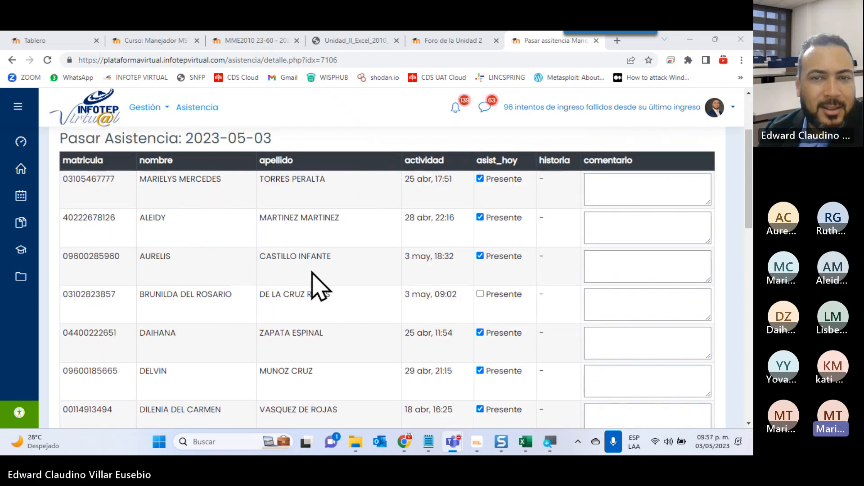
Clear the Presente marks of the seventh, eighth and ninth students on the attendance list.
{"action": "scroll", "coordinate": [315, 281], "scroll_direction": "down", "scroll_amount": 2}
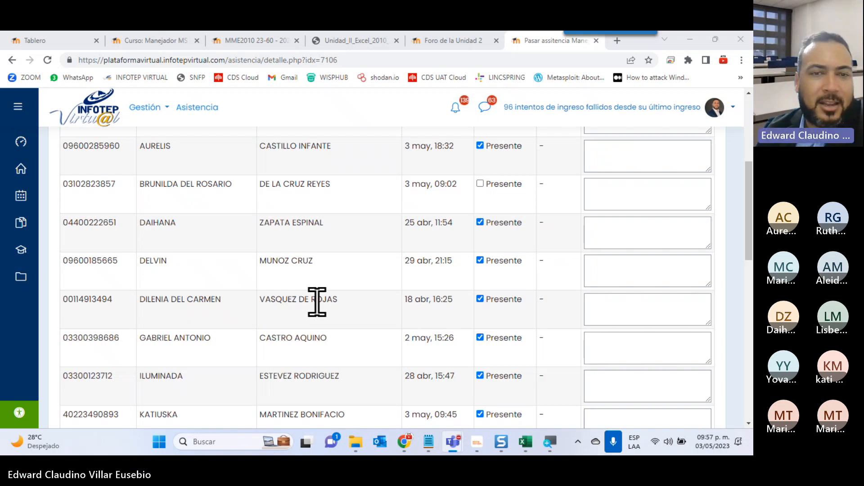
{"action": "left_click", "coordinate": [480, 299]}
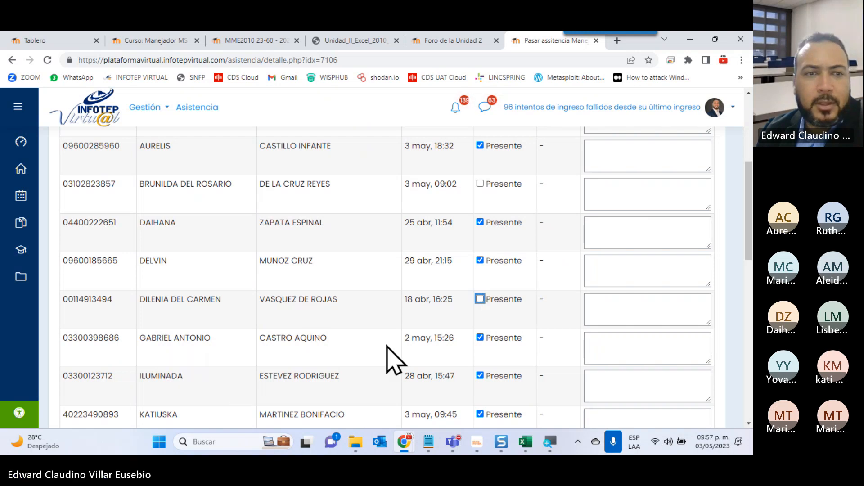
{"action": "left_click", "coordinate": [477, 338]}
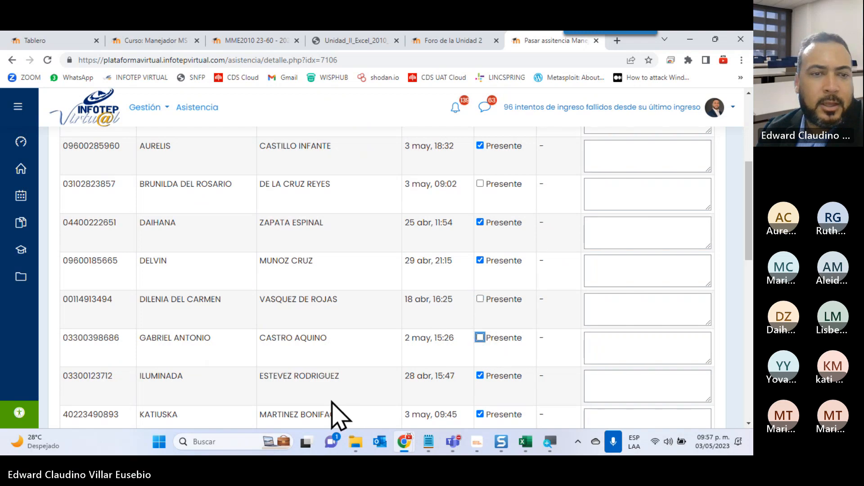
{"action": "scroll", "coordinate": [335, 407], "scroll_direction": "down", "scroll_amount": 1}
{"action": "scroll", "coordinate": [327, 387], "scroll_direction": "down", "scroll_amount": 1}
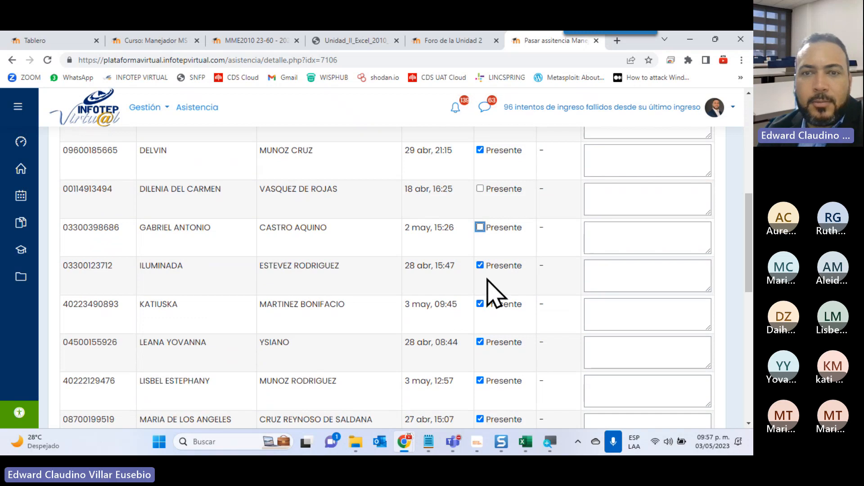
{"action": "left_click", "coordinate": [480, 266]}
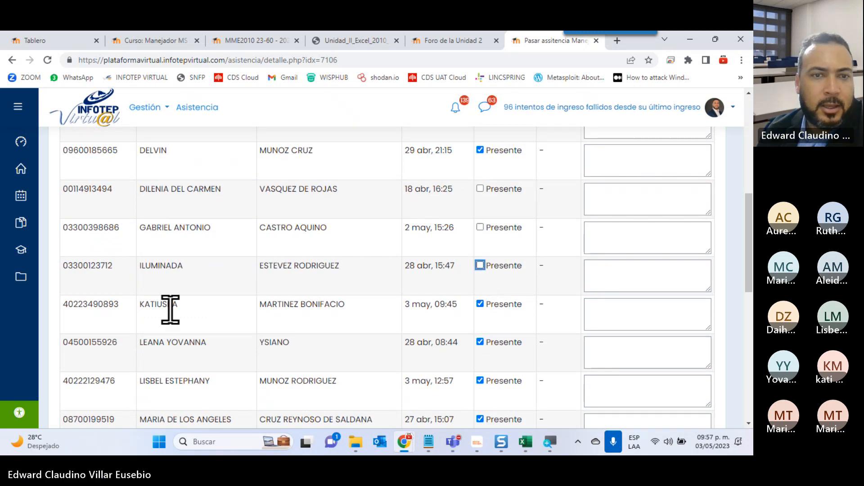
Clear the Presente marks of the last two students on the attendance list.
{"action": "scroll", "coordinate": [377, 363], "scroll_direction": "down", "scroll_amount": 3}
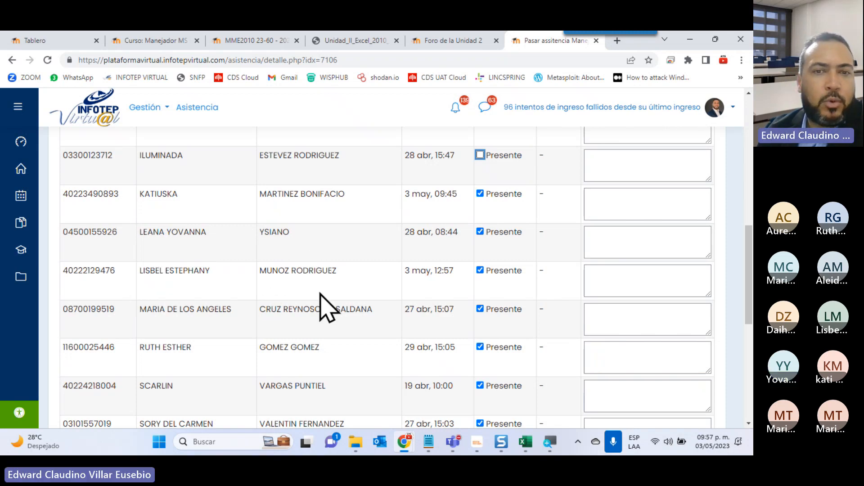
{"action": "scroll", "coordinate": [386, 295], "scroll_direction": "down", "scroll_amount": 1}
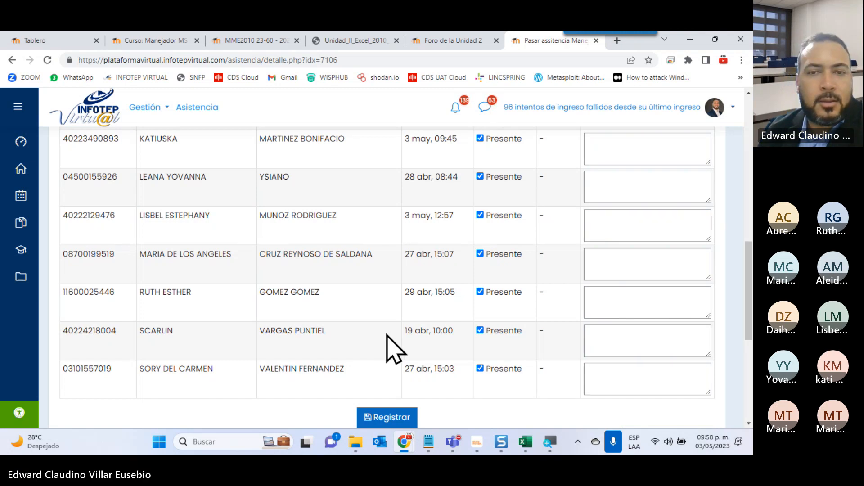
{"action": "left_click", "coordinate": [480, 331]}
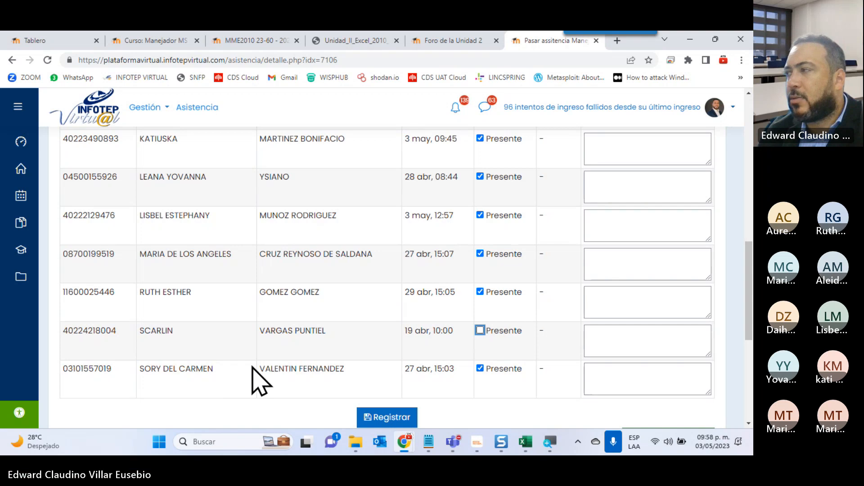
{"action": "left_click", "coordinate": [480, 370]}
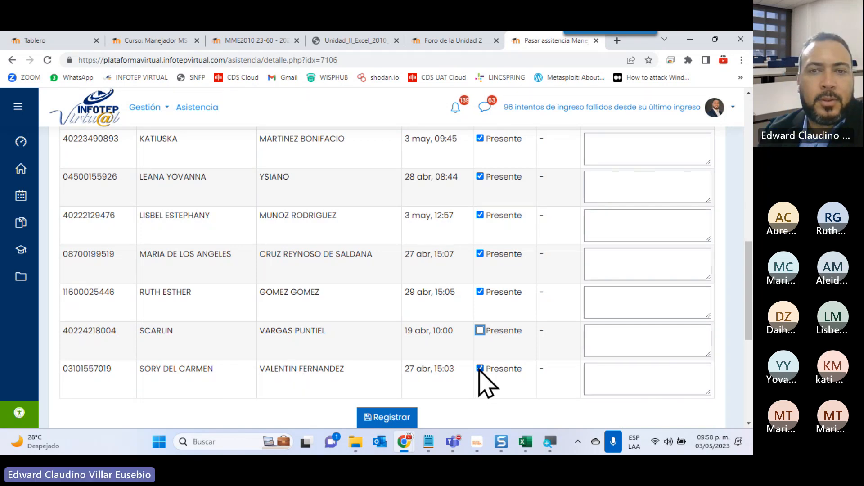
{"action": "scroll", "coordinate": [285, 391], "scroll_direction": "up", "scroll_amount": 4}
{"action": "scroll", "coordinate": [282, 376], "scroll_direction": "down", "scroll_amount": 5}
{"action": "scroll", "coordinate": [284, 378], "scroll_direction": "down", "scroll_amount": 3}
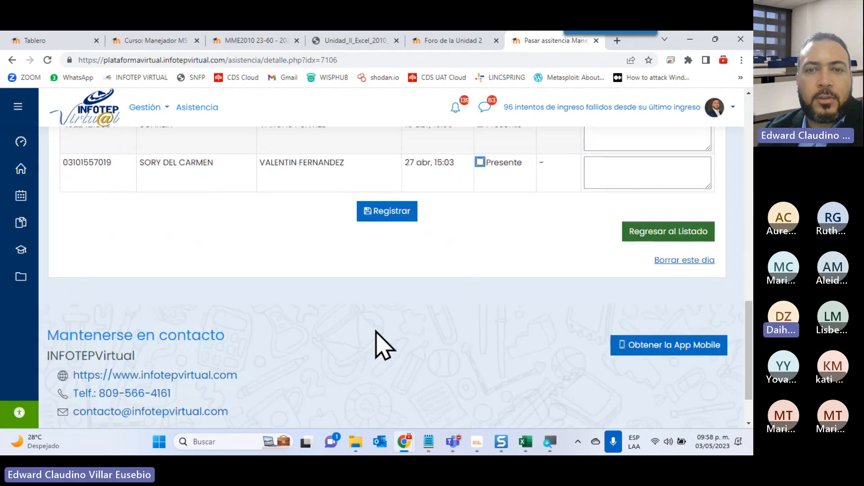
Recheck the attendance list from the end upwards and mark the fourth student as Presente again.
{"action": "scroll", "coordinate": [380, 344], "scroll_direction": "up", "scroll_amount": 3}
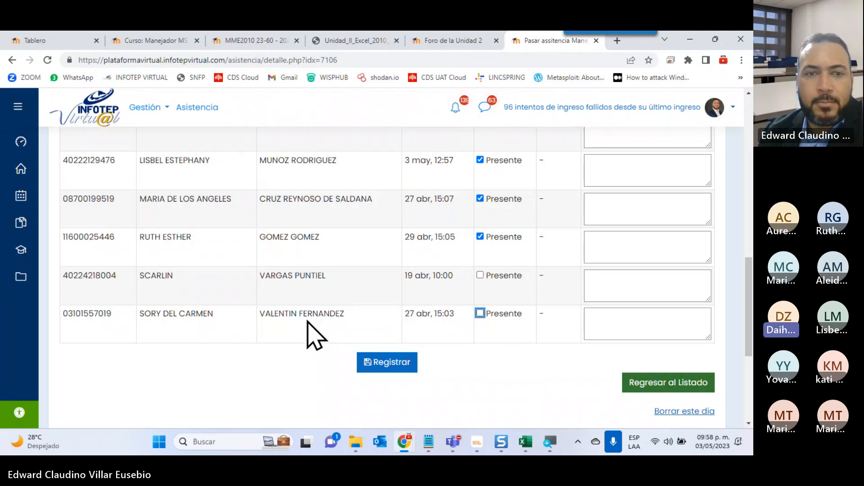
{"action": "scroll", "coordinate": [255, 342], "scroll_direction": "up", "scroll_amount": 2}
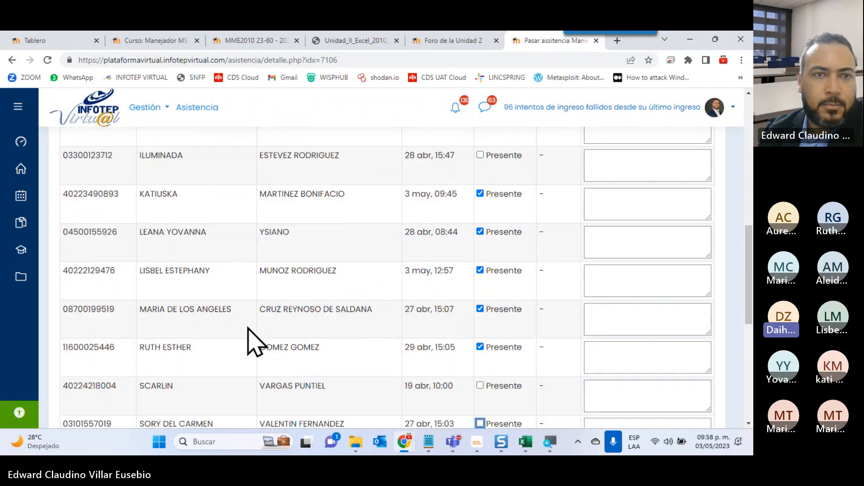
{"action": "scroll", "coordinate": [256, 342], "scroll_direction": "up", "scroll_amount": 2}
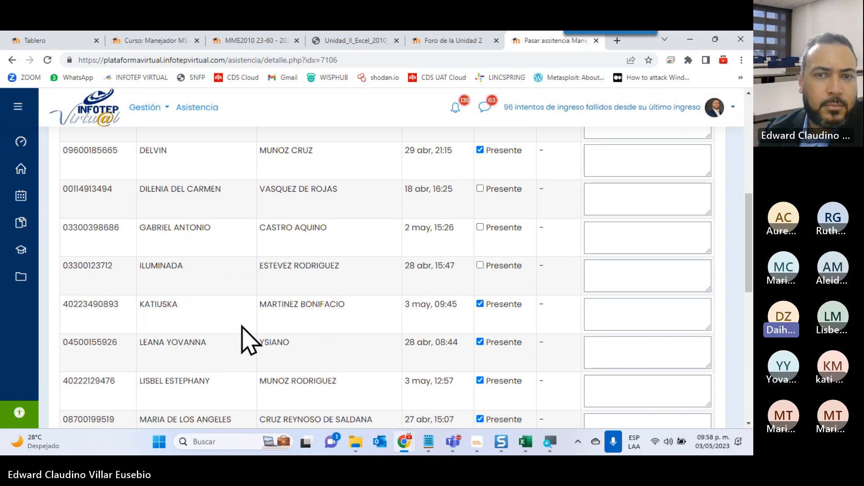
{"action": "scroll", "coordinate": [241, 326], "scroll_direction": "up", "scroll_amount": 2}
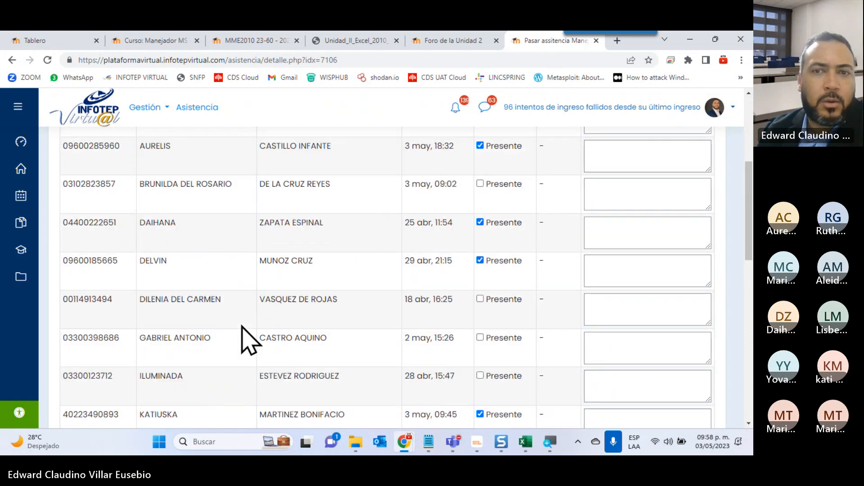
{"action": "scroll", "coordinate": [250, 339], "scroll_direction": "up", "scroll_amount": 1}
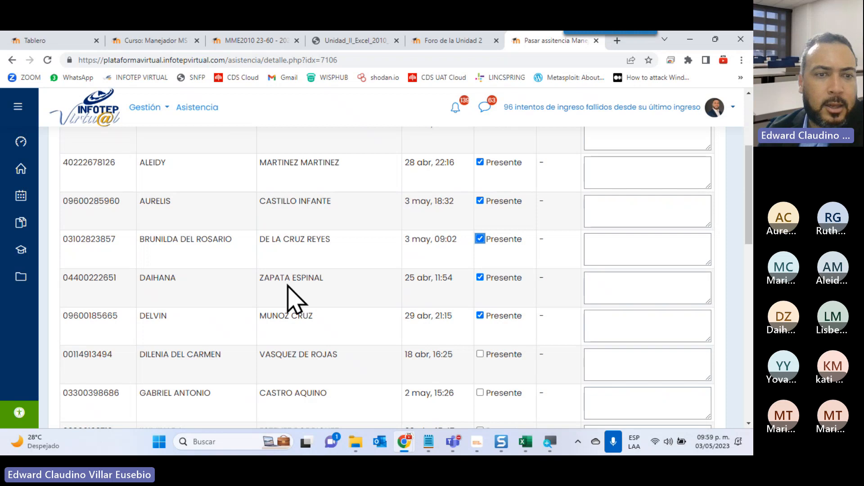
Highlight the ninth student's last activity date and open the system calendar to compare it with.
{"action": "scroll", "coordinate": [290, 286], "scroll_direction": "down", "scroll_amount": 1}
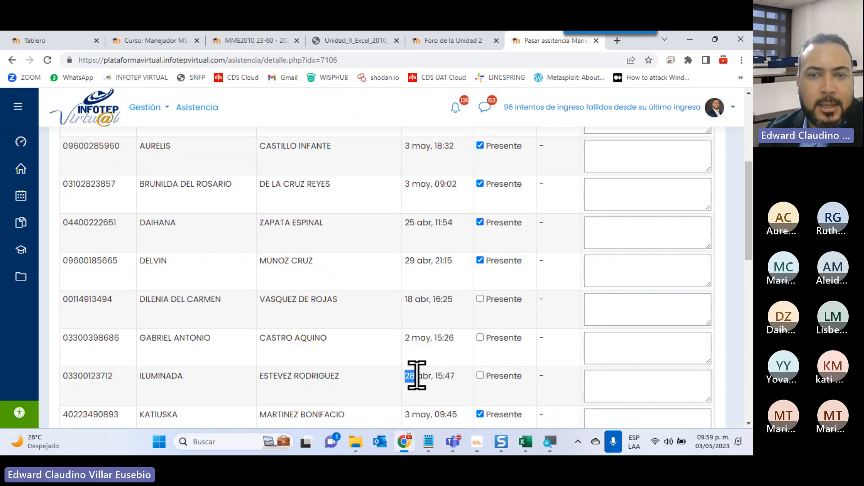
{"action": "left_click_drag", "start_coordinate": [406, 376], "coordinate": [455, 378]}
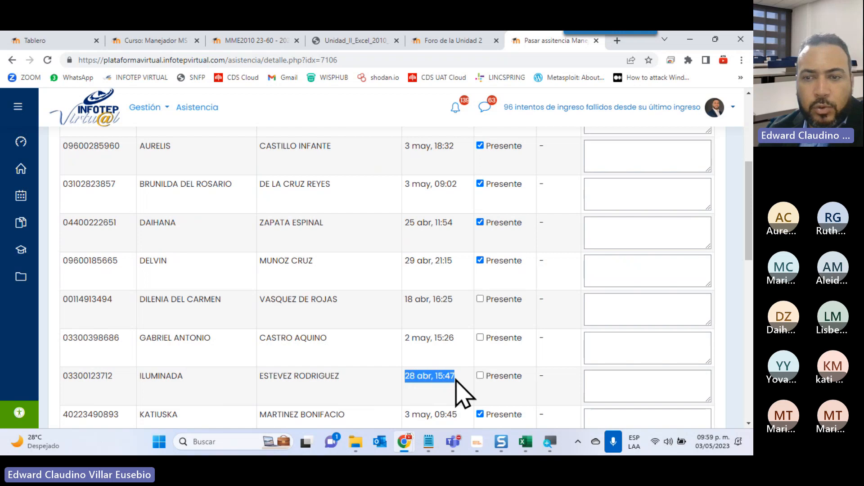
{"action": "left_click", "coordinate": [714, 444]}
{"action": "scroll", "coordinate": [605, 294], "scroll_direction": "up", "scroll_amount": 2}
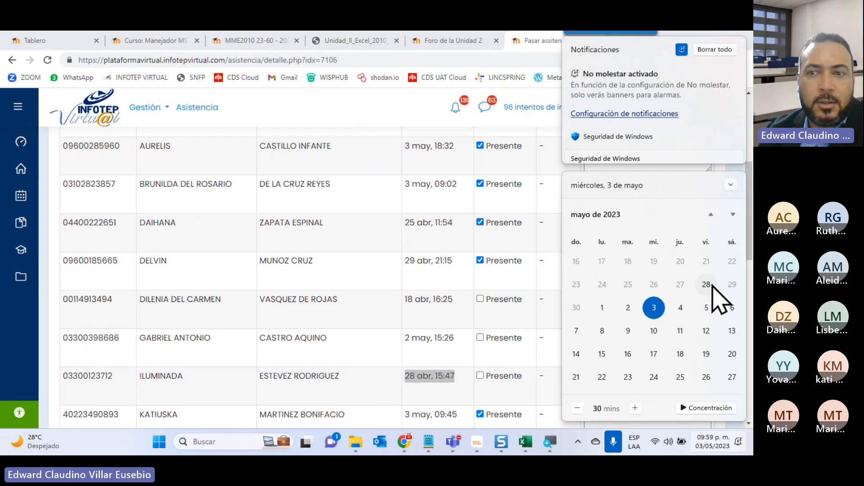
Close the calendar, recheck the ninth student's row and register the attendance list.
{"action": "left_click", "coordinate": [375, 358]}
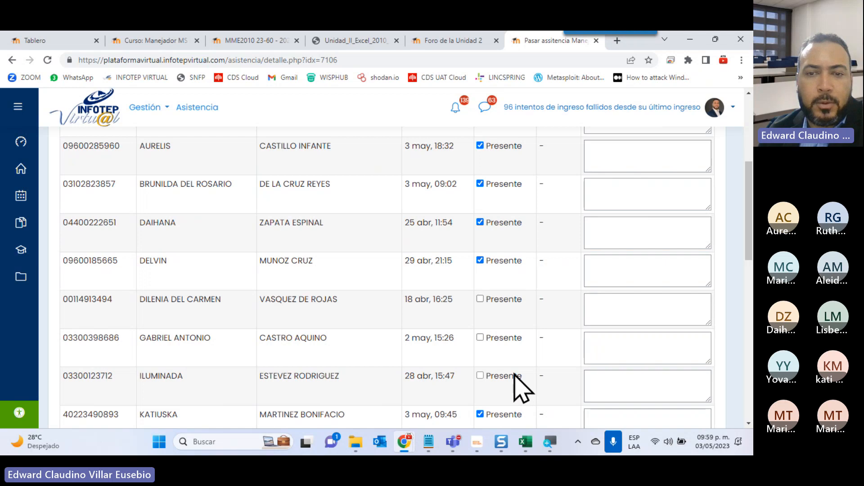
{"action": "left_click_drag", "start_coordinate": [517, 376], "coordinate": [64, 372]}
{"action": "left_click", "coordinate": [364, 368]}
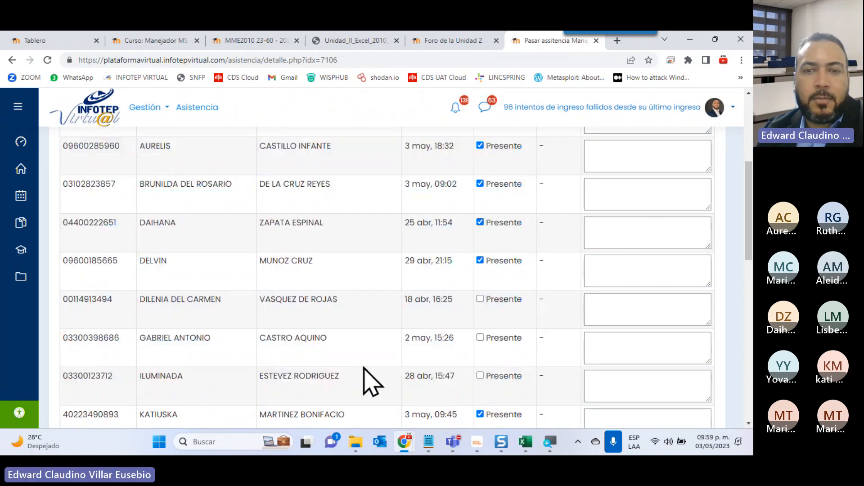
{"action": "scroll", "coordinate": [372, 382], "scroll_direction": "down", "scroll_amount": 10}
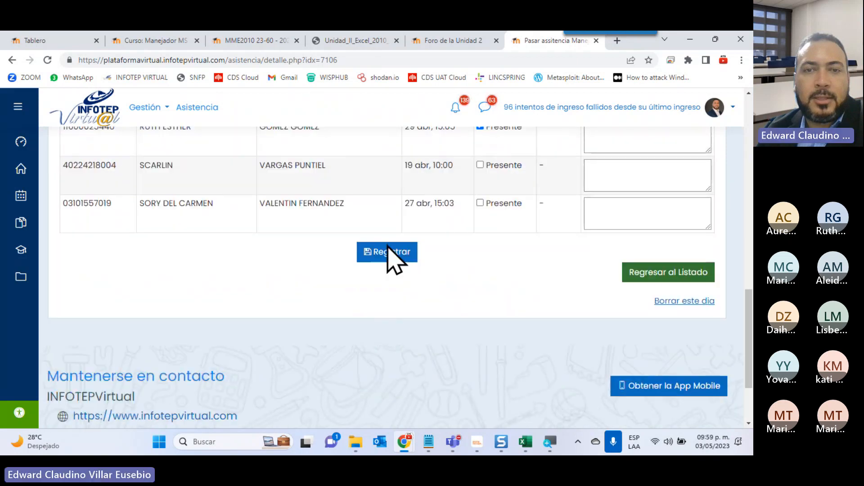
{"action": "left_click", "coordinate": [389, 253]}
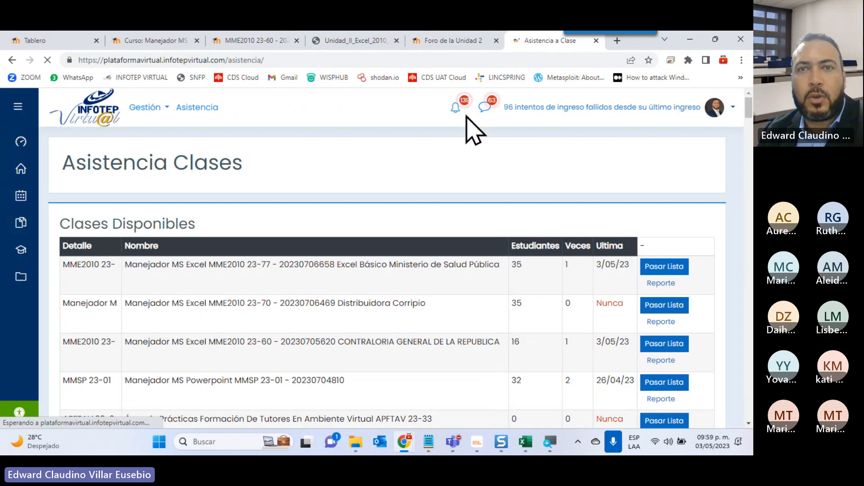
Return to the Manejador MS Excel course page and close the unit section left open over the unit cards.
{"action": "left_click", "coordinate": [454, 42]}
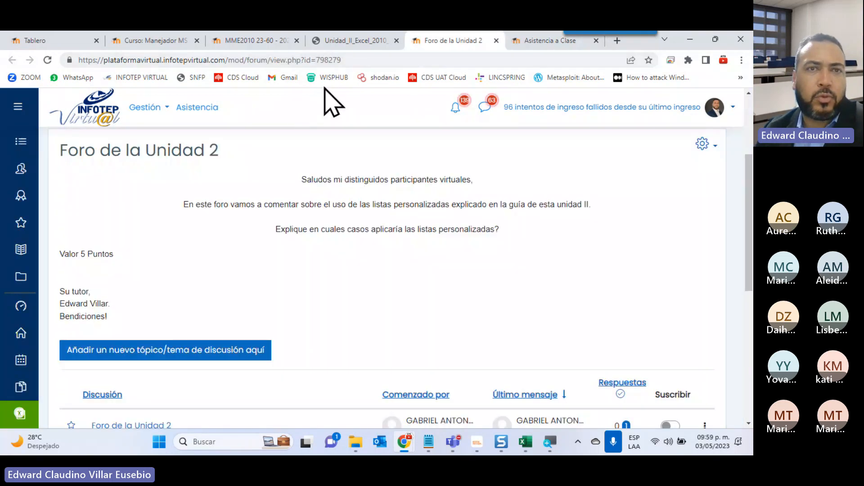
{"action": "left_click", "coordinate": [270, 41]}
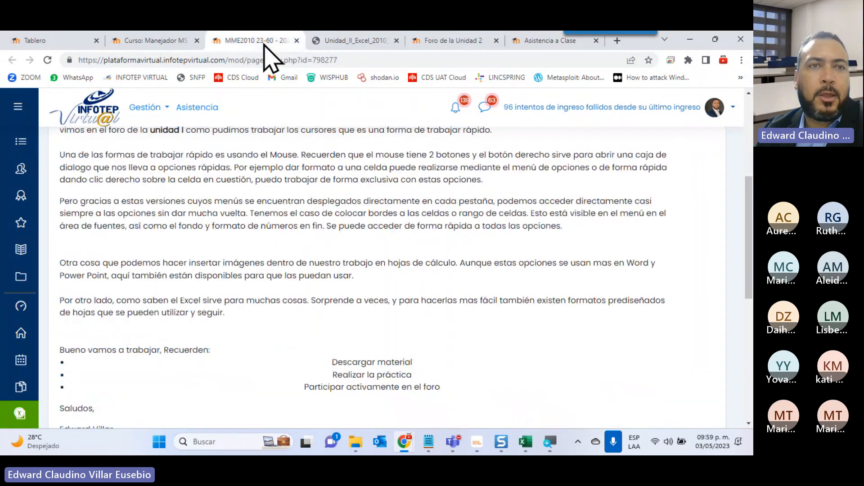
{"action": "left_click", "coordinate": [151, 40]}
{"action": "scroll", "coordinate": [204, 338], "scroll_direction": "up", "scroll_amount": 5}
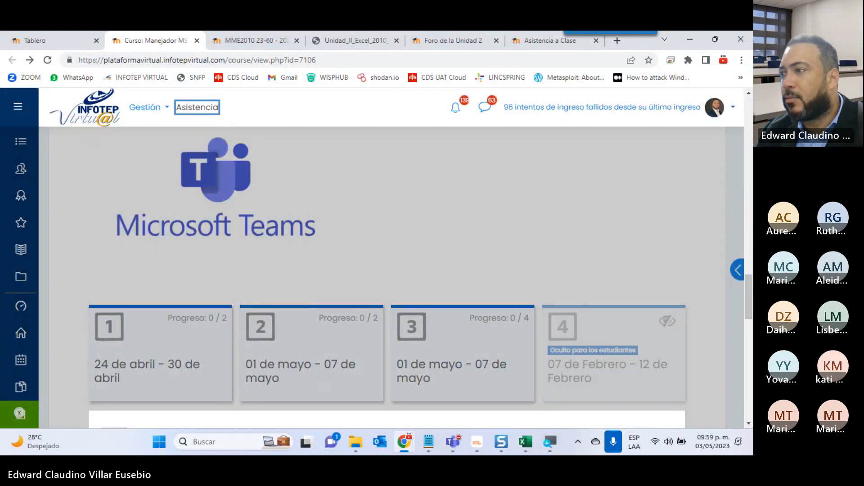
{"action": "key", "text": "alt+Tab"}
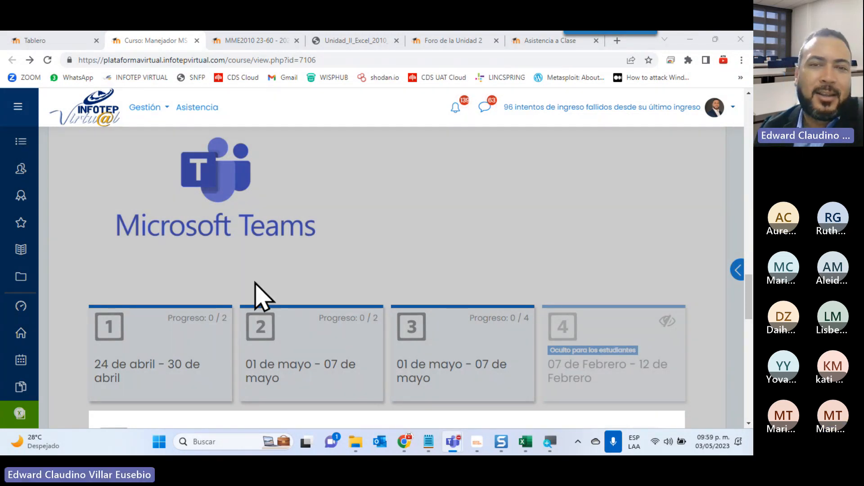
{"action": "left_click", "coordinate": [463, 257]}
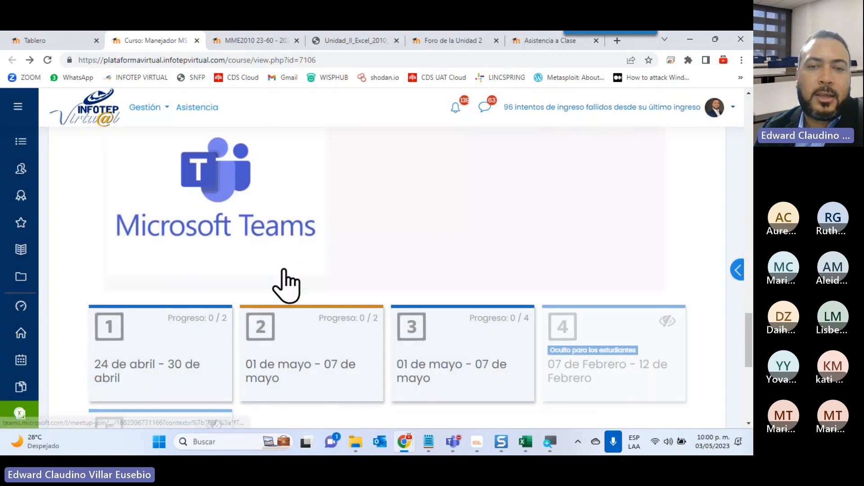
Open Unit 3, Funciones y Fórmulas, review its resources and practical activity through to the end, and close the section.
{"action": "scroll", "coordinate": [286, 284], "scroll_direction": "down", "scroll_amount": 3}
{"action": "left_click", "coordinate": [467, 212]}
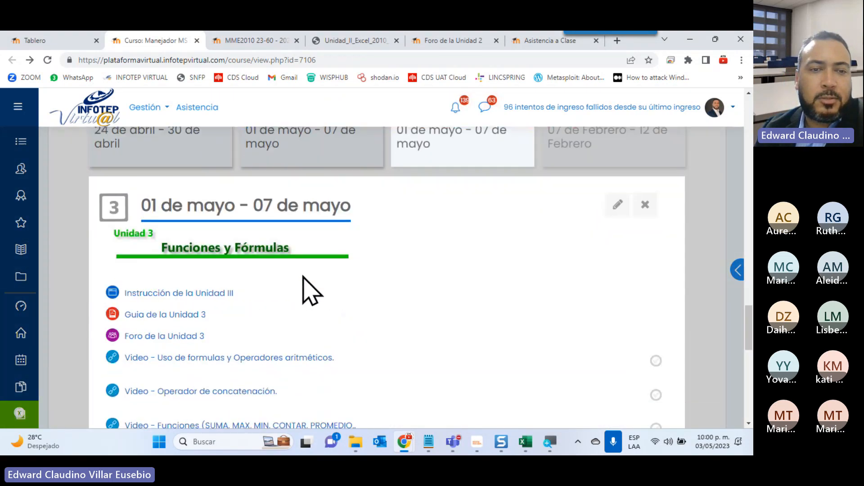
{"action": "scroll", "coordinate": [303, 277], "scroll_direction": "down", "scroll_amount": 5}
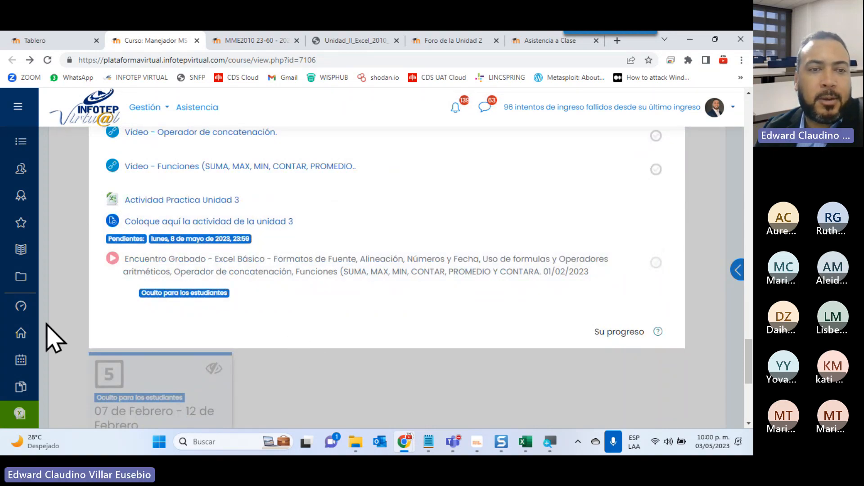
{"action": "left_click", "coordinate": [357, 356]}
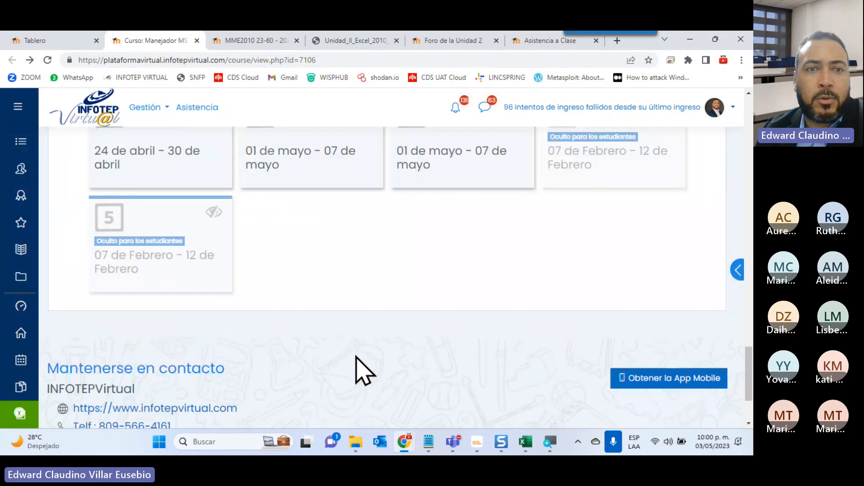
{"action": "scroll", "coordinate": [357, 355], "scroll_direction": "up", "scroll_amount": 2}
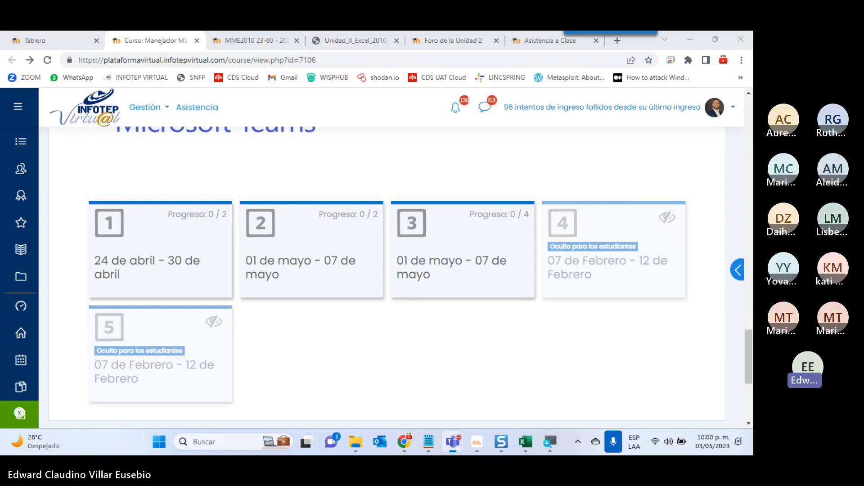
{"action": "key", "text": "ctrl+shift+m"}
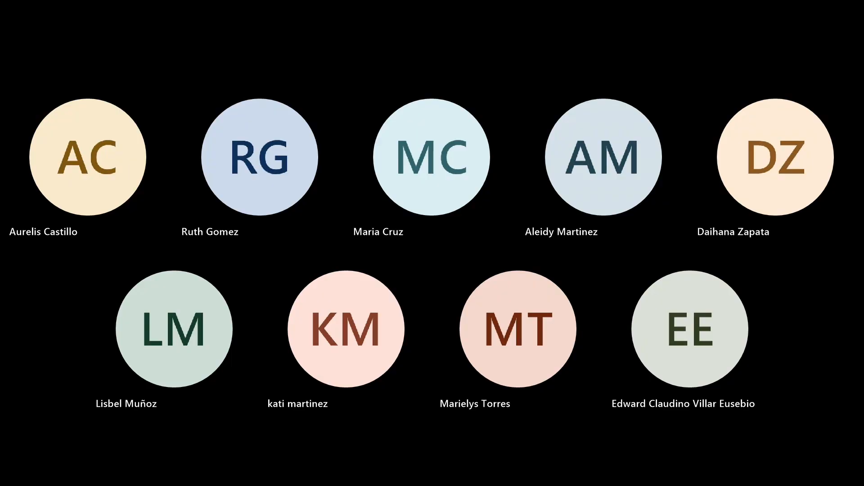